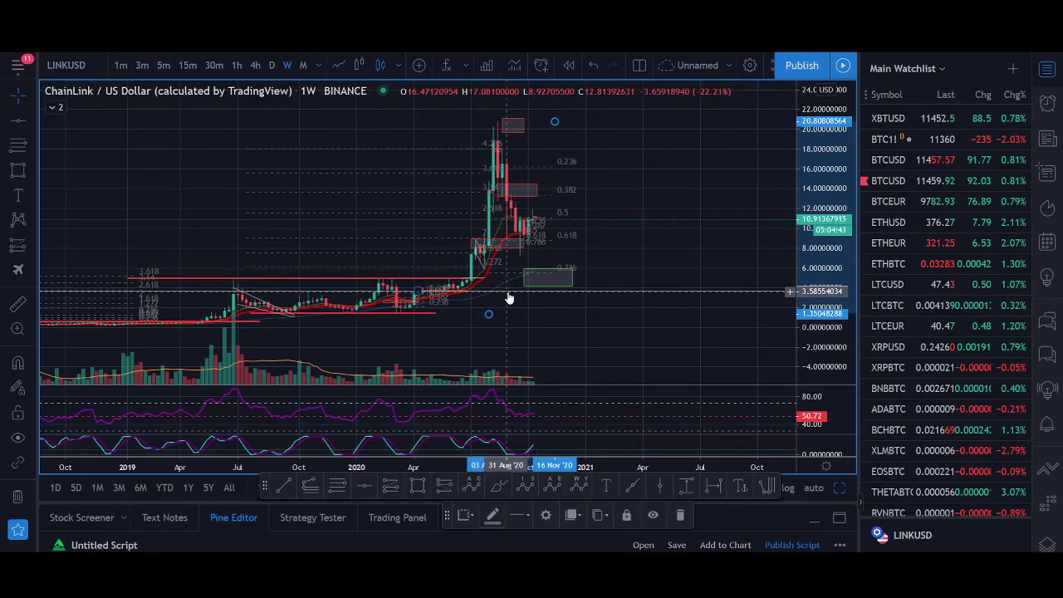
Review the weekly LINKUSD chart, the Chainlink news results and the older uploads on the Rockstar Trading YouTube channel.
{"action": "left_click", "coordinate": [544, 268]}
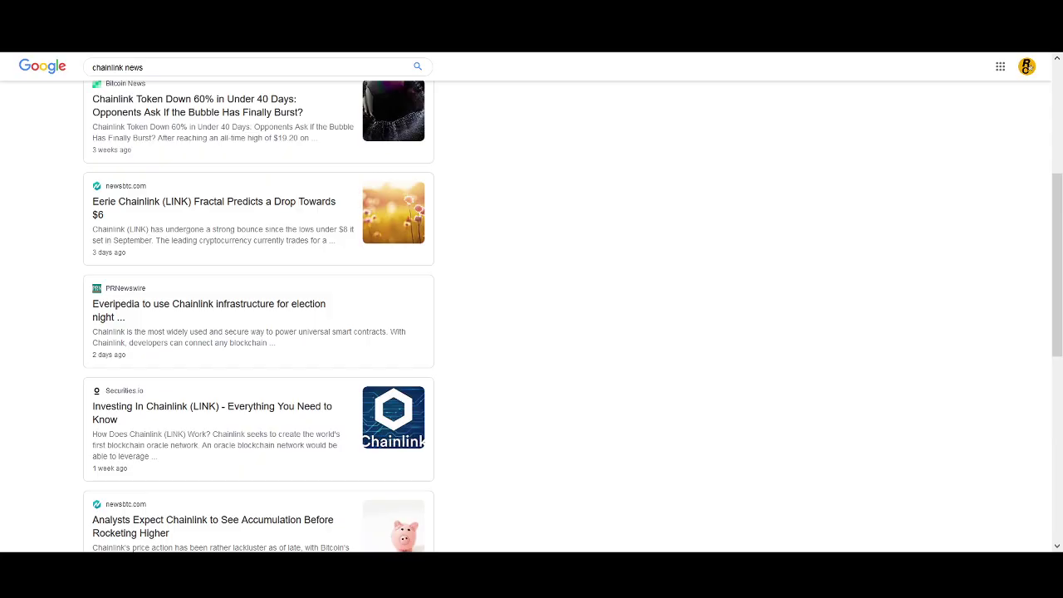
{"action": "scroll", "coordinate": [237, 149], "scroll_direction": "down", "scroll_amount": 5}
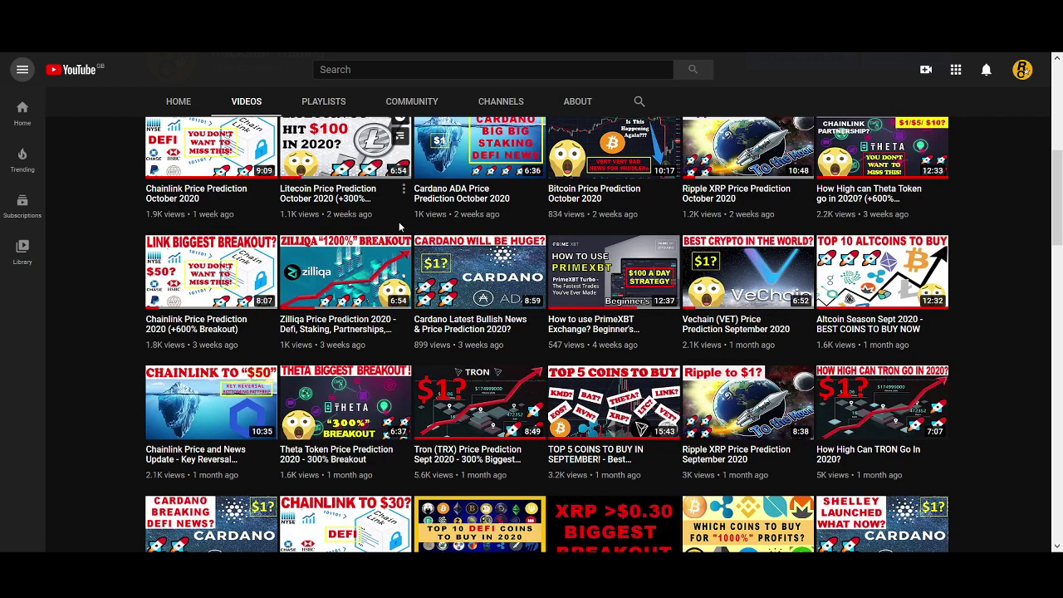
{"action": "scroll", "coordinate": [398, 226], "scroll_direction": "up", "scroll_amount": 10}
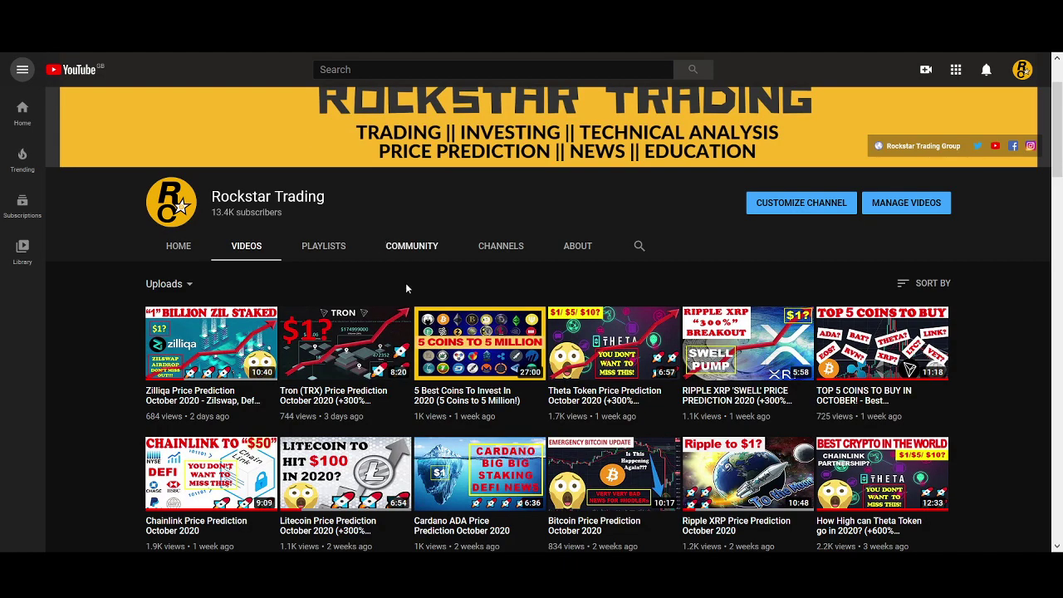
{"action": "scroll", "coordinate": [485, 331], "scroll_direction": "down", "scroll_amount": 6}
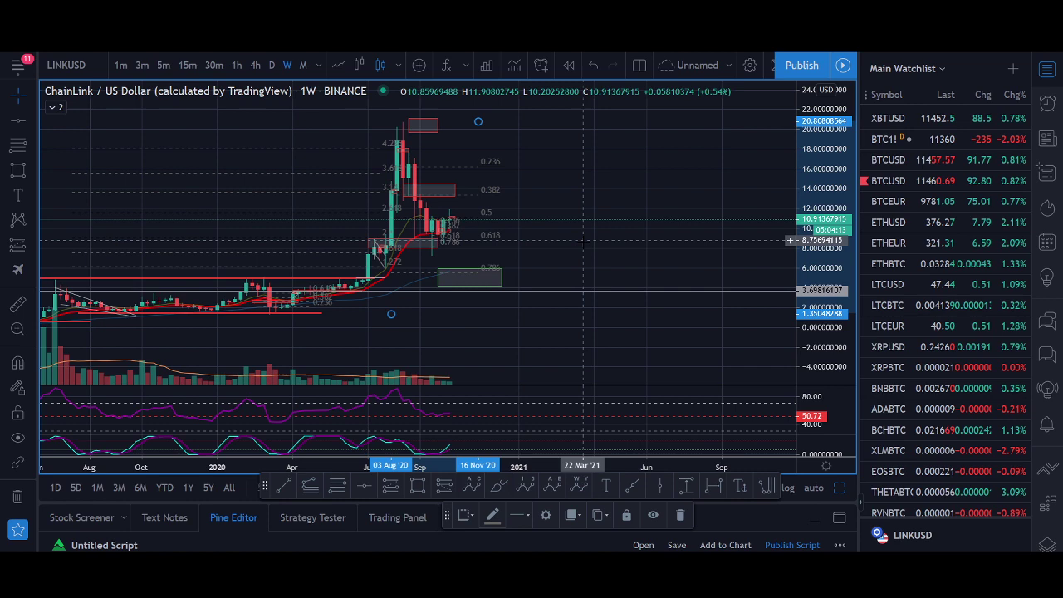
{"action": "scroll", "coordinate": [562, 247], "scroll_direction": "up", "scroll_amount": 2}
{"action": "scroll", "coordinate": [558, 247], "scroll_direction": "down", "scroll_amount": 5}
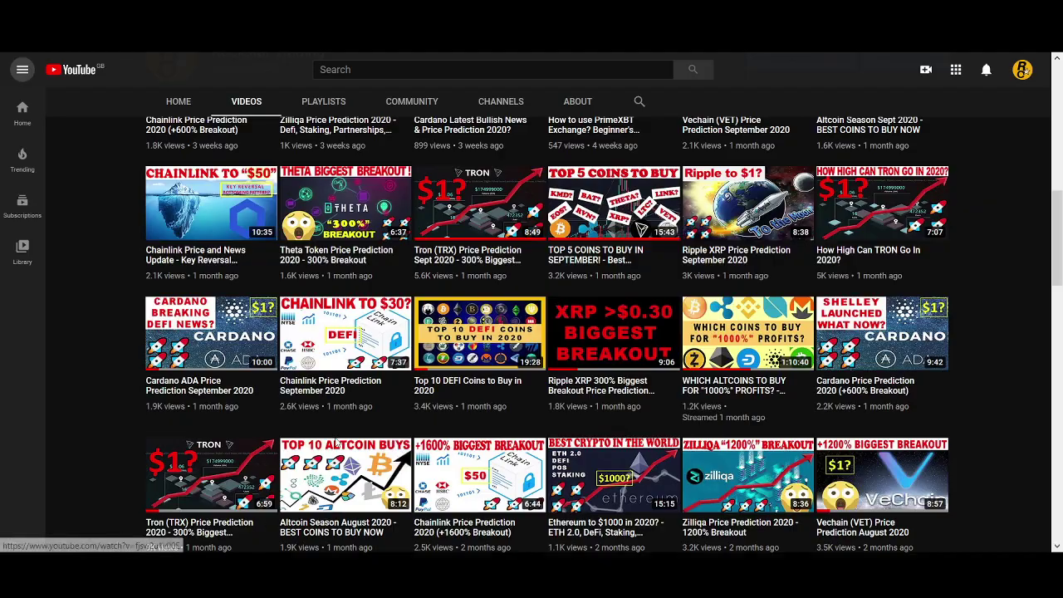
{"action": "scroll", "coordinate": [337, 440], "scroll_direction": "down", "scroll_amount": 5}
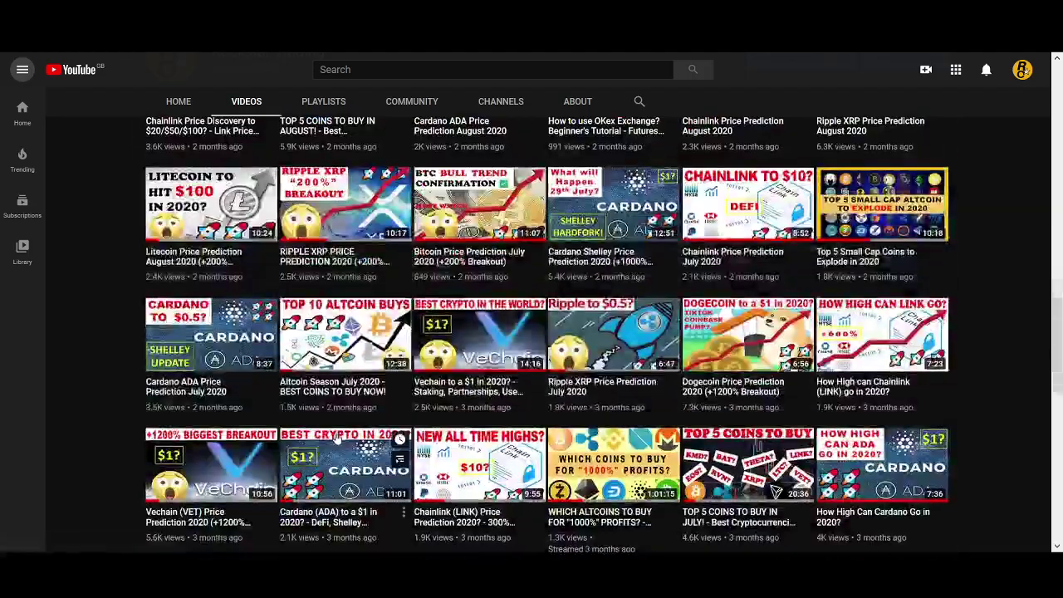
{"action": "scroll", "coordinate": [336, 439], "scroll_direction": "down", "scroll_amount": 4}
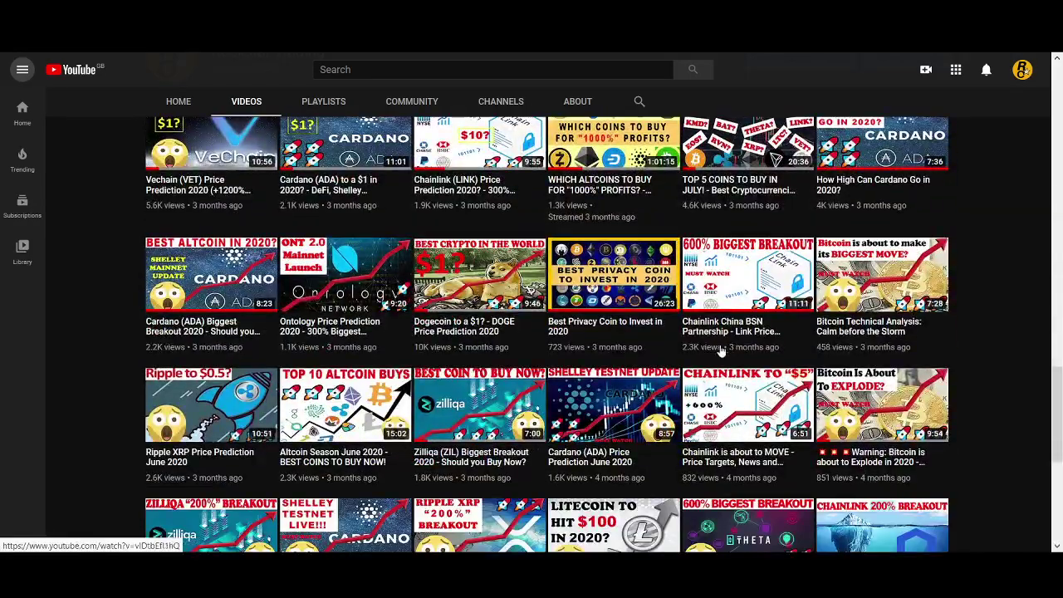
{"action": "scroll", "coordinate": [662, 344], "scroll_direction": "up", "scroll_amount": 3}
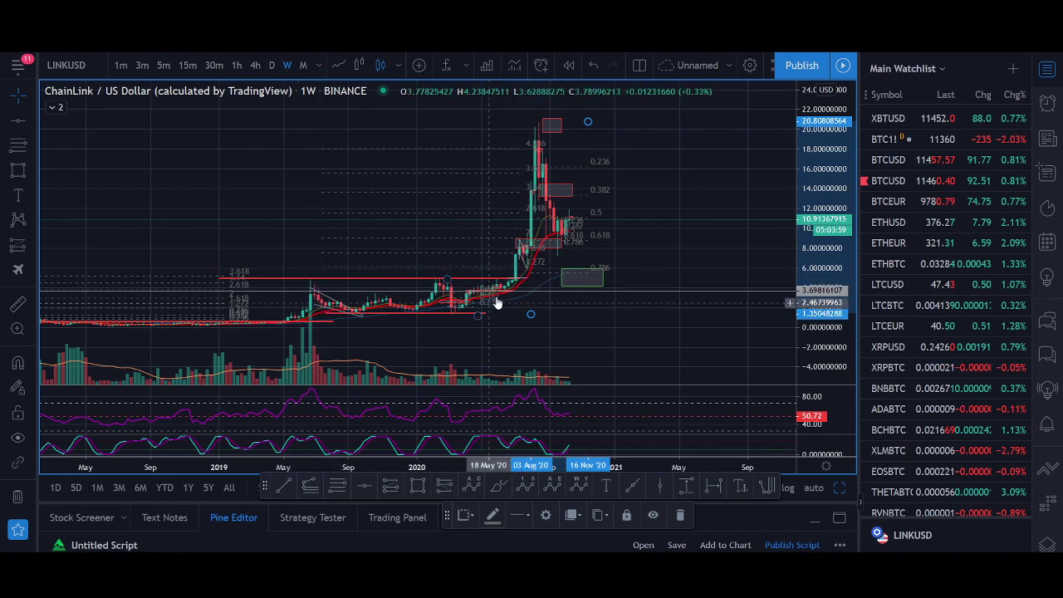
{"action": "scroll", "coordinate": [413, 270], "scroll_direction": "up", "scroll_amount": 2}
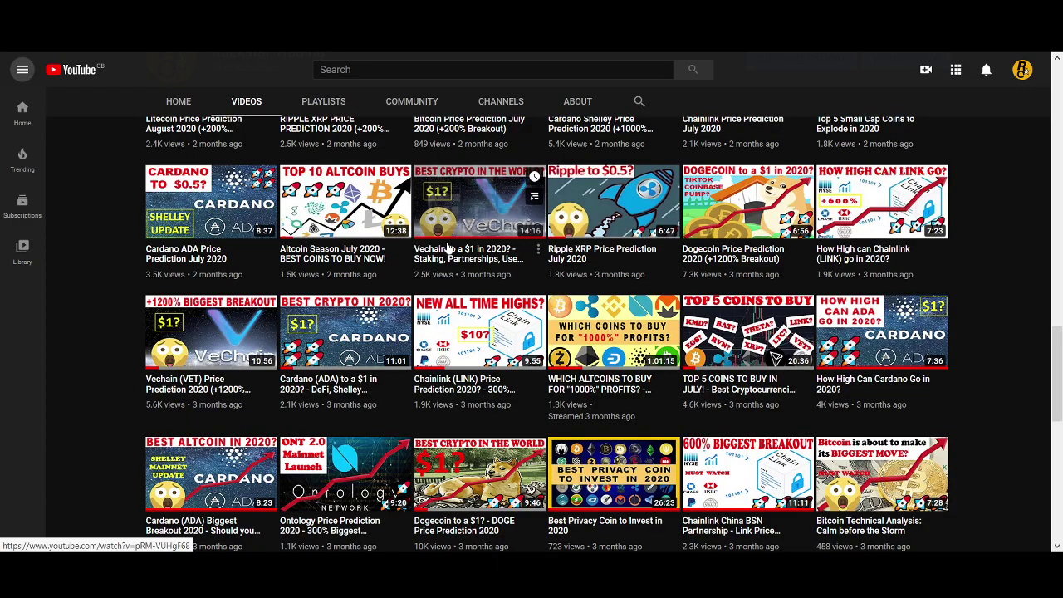
Browse the Rockstar Trading channel's uploads between the mid-2020 videos and the latest October 2020 price predictions.
{"action": "scroll", "coordinate": [420, 256], "scroll_direction": "down", "scroll_amount": 2}
{"action": "scroll", "coordinate": [419, 255], "scroll_direction": "down", "scroll_amount": 20}
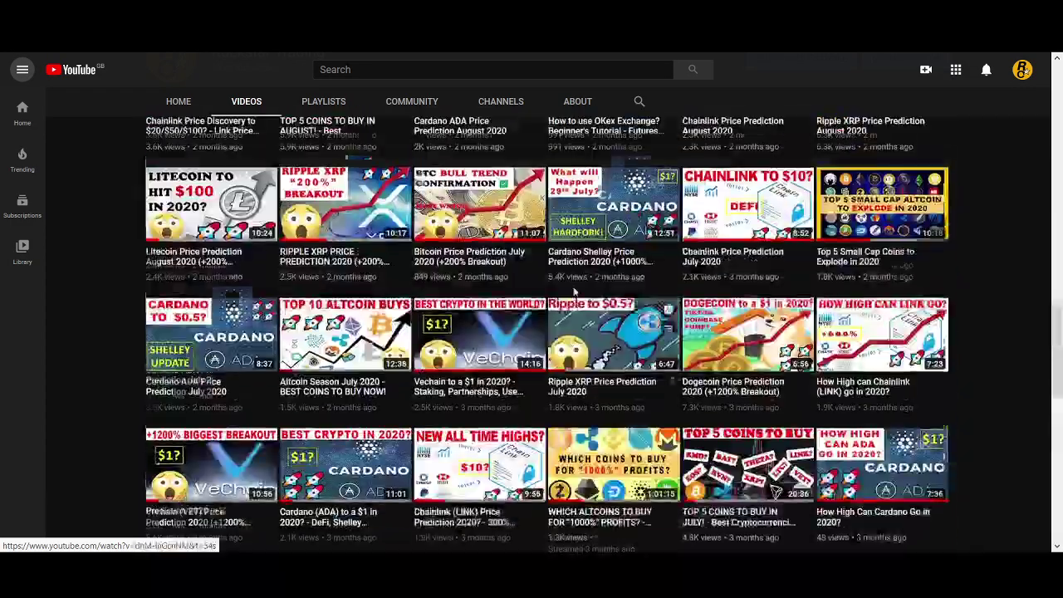
{"action": "scroll", "coordinate": [572, 293], "scroll_direction": "up", "scroll_amount": 20}
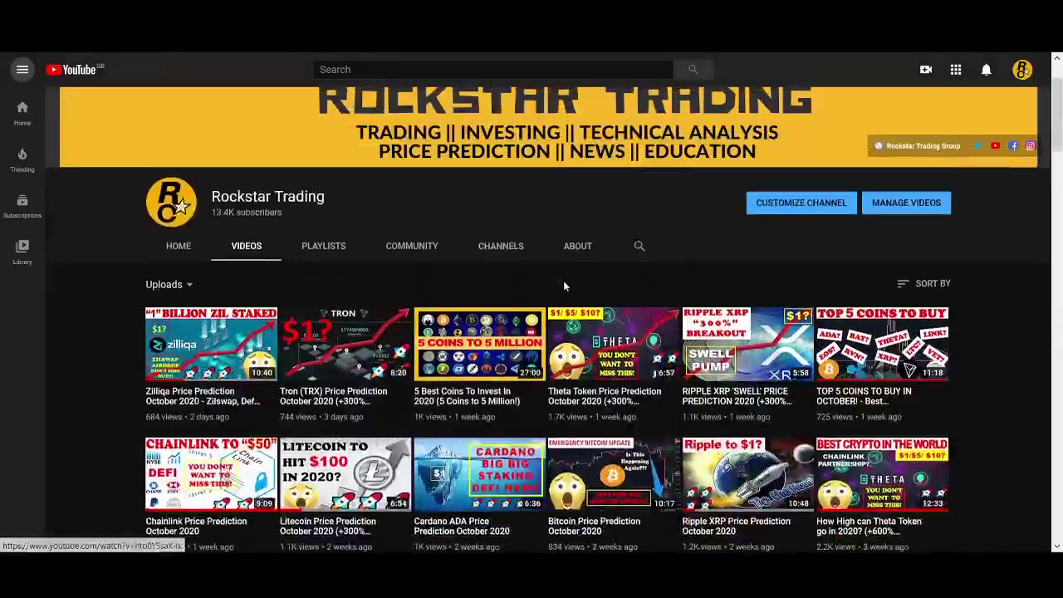
{"action": "scroll", "coordinate": [377, 272], "scroll_direction": "down", "scroll_amount": 6}
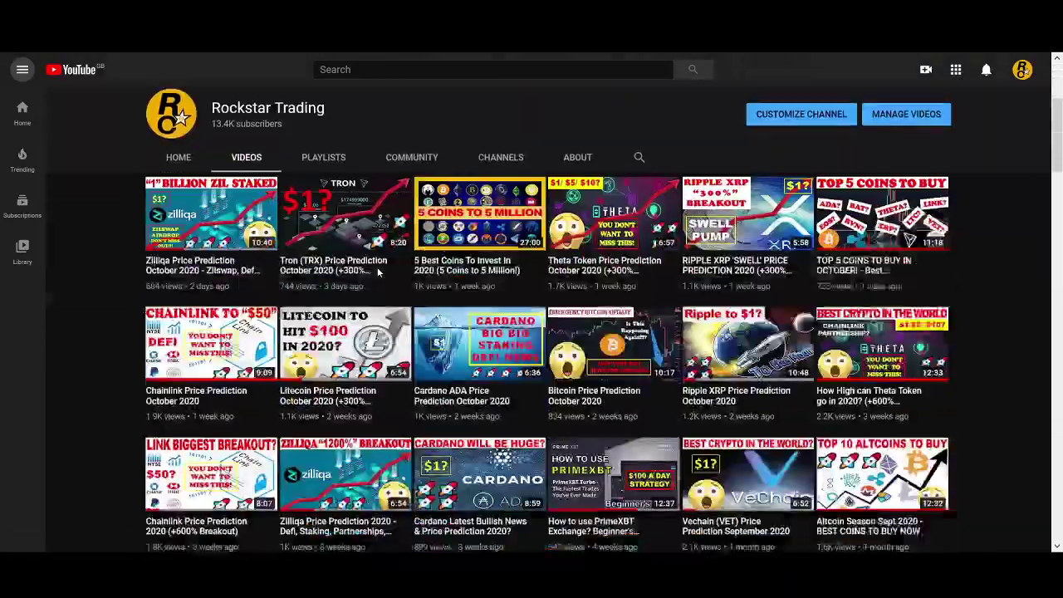
{"action": "scroll", "coordinate": [506, 257], "scroll_direction": "up", "scroll_amount": 6}
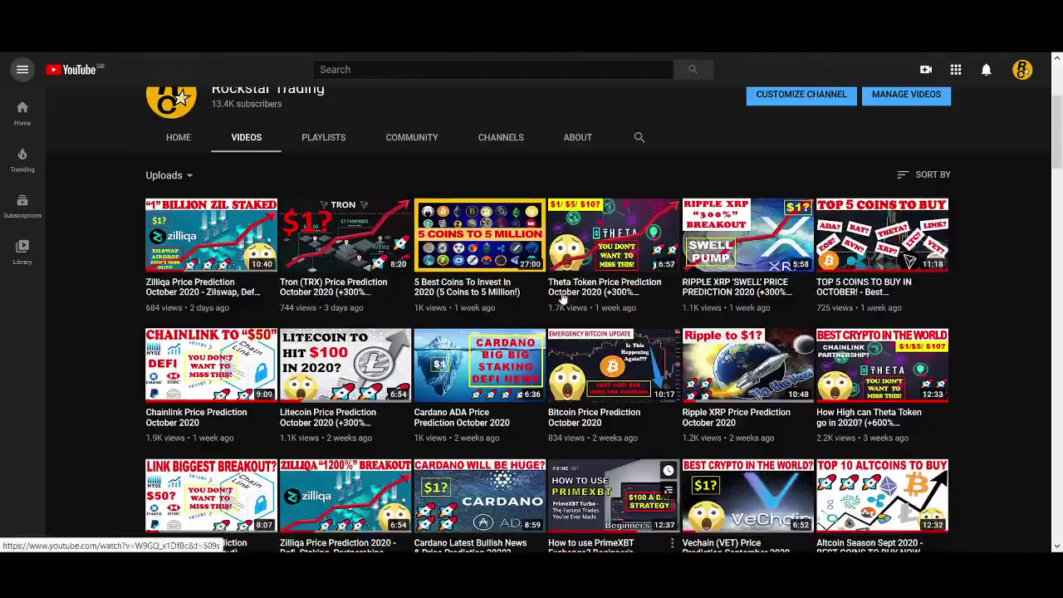
{"action": "scroll", "coordinate": [375, 264], "scroll_direction": "down", "scroll_amount": 2}
{"action": "scroll", "coordinate": [377, 285], "scroll_direction": "down", "scroll_amount": 9}
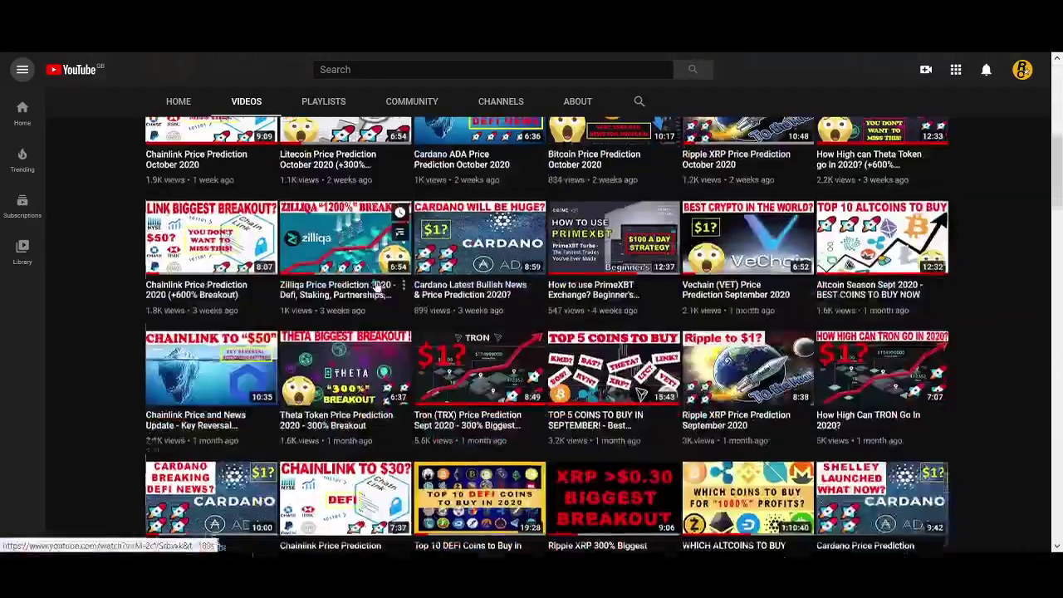
{"action": "scroll", "coordinate": [377, 288], "scroll_direction": "down", "scroll_amount": 3}
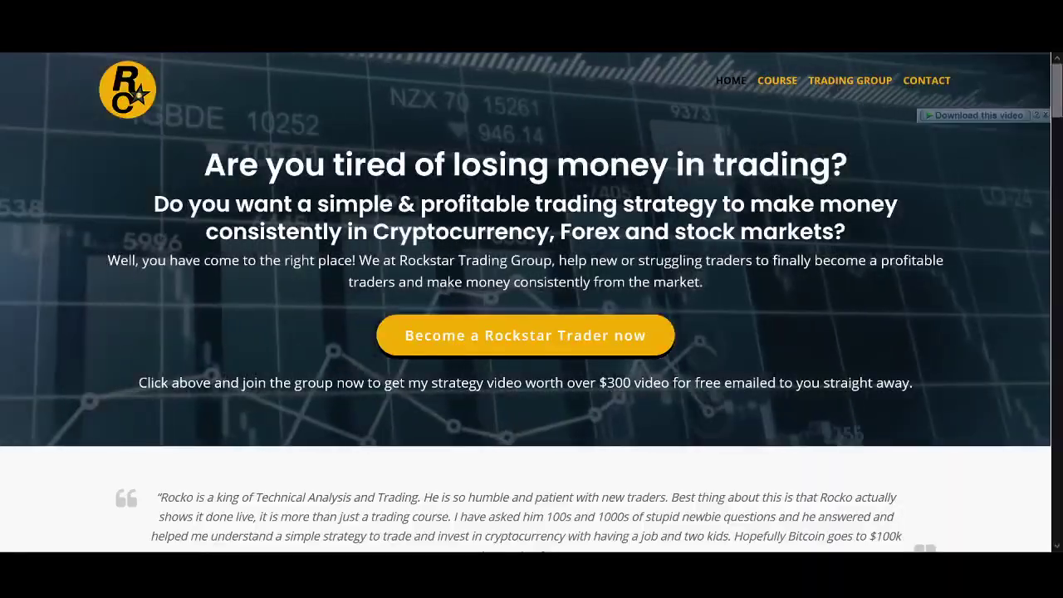
Look through the Rockstar Trading Group home page down to its getting-started section and back to the trade result images.
{"action": "scroll", "coordinate": [405, 194], "scroll_direction": "down", "scroll_amount": 5}
{"action": "scroll", "coordinate": [415, 207], "scroll_direction": "down", "scroll_amount": 10}
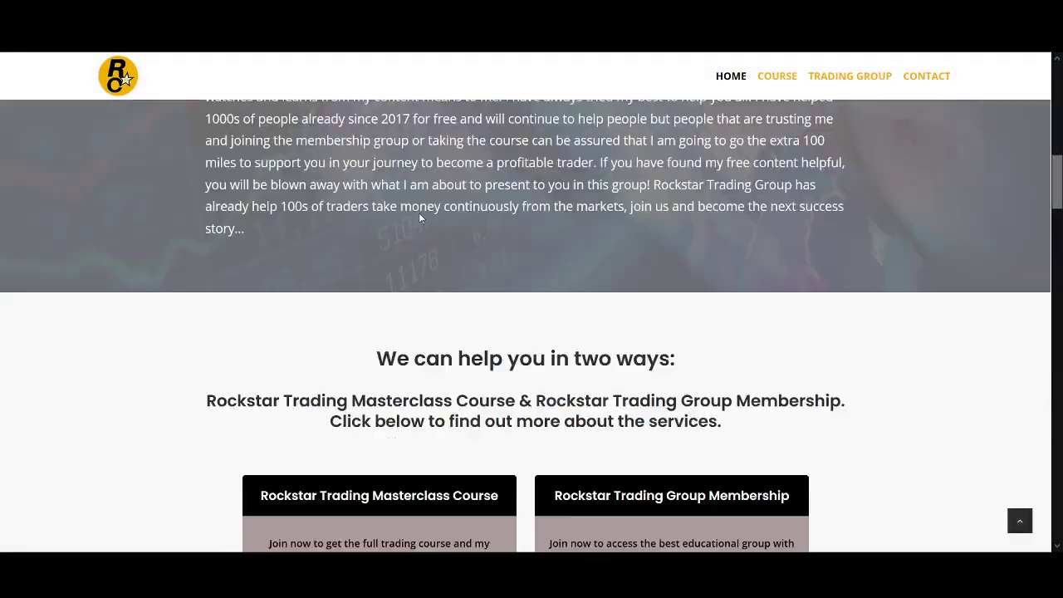
{"action": "scroll", "coordinate": [421, 212], "scroll_direction": "down", "scroll_amount": 12}
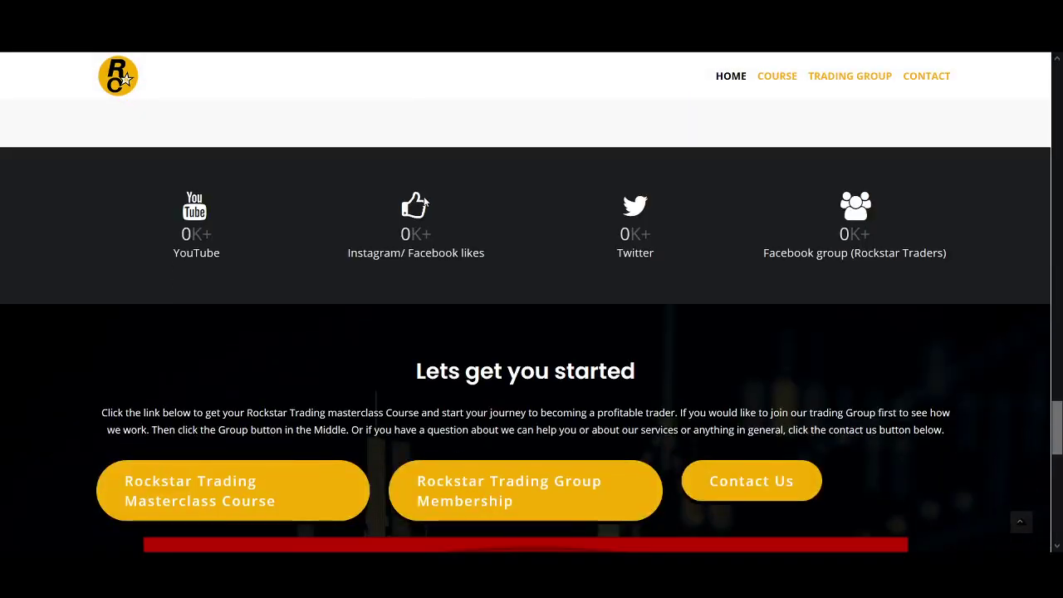
{"action": "scroll", "coordinate": [428, 203], "scroll_direction": "up", "scroll_amount": 10}
{"action": "scroll", "coordinate": [431, 197], "scroll_direction": "up", "scroll_amount": 5}
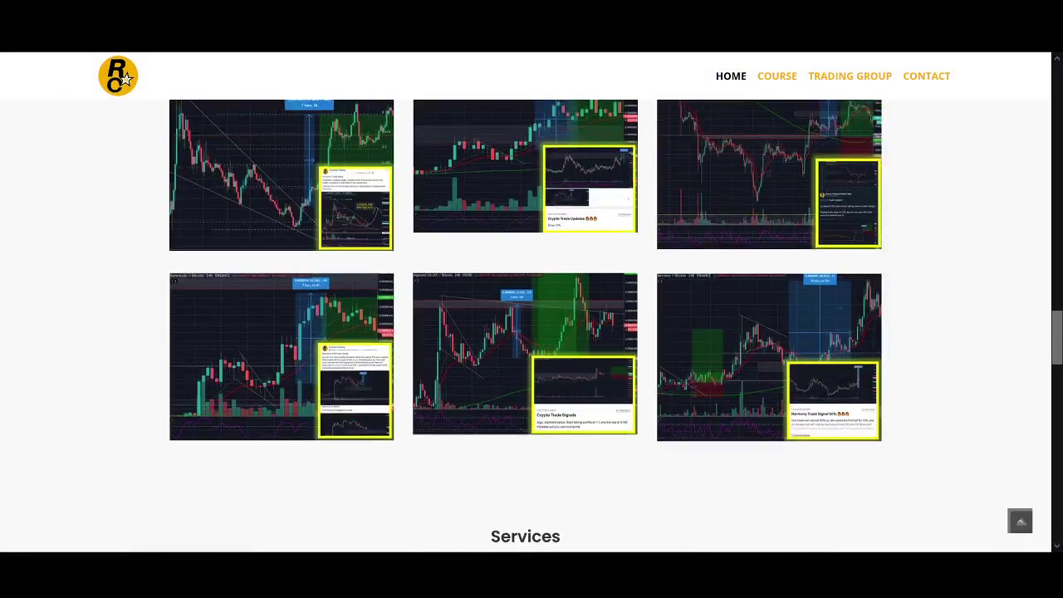
Bring the Telegram chat Rockstar Trading Group (Membership) into view, review its October 18 messages and move the chat window away.
{"action": "left_click_drag", "start_coordinate": [935, 320], "coordinate": [682, 192]}
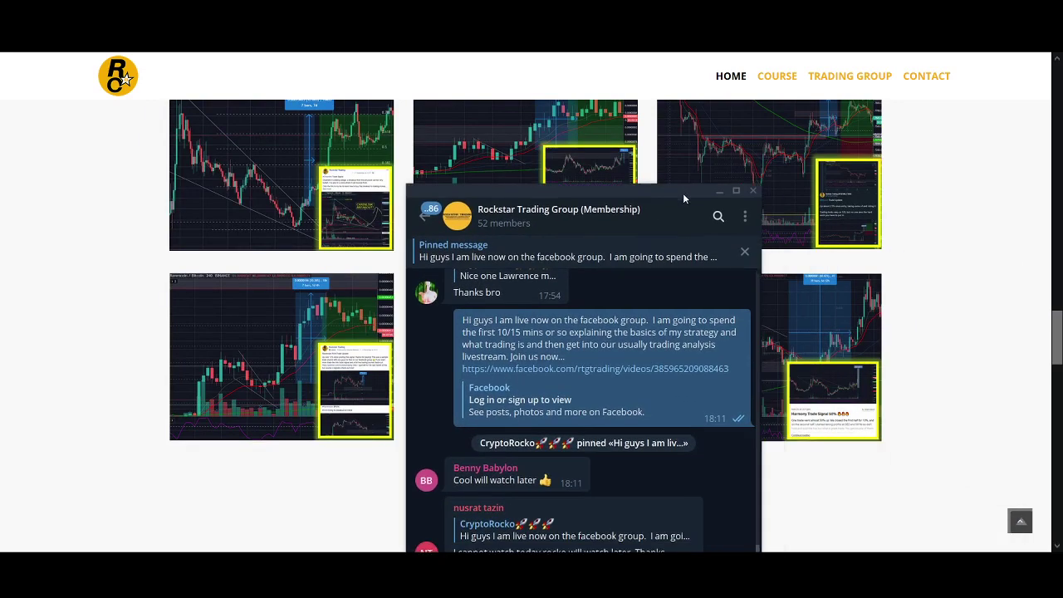
{"action": "scroll", "coordinate": [708, 338], "scroll_direction": "up", "scroll_amount": 5}
{"action": "scroll", "coordinate": [708, 339], "scroll_direction": "up", "scroll_amount": 15}
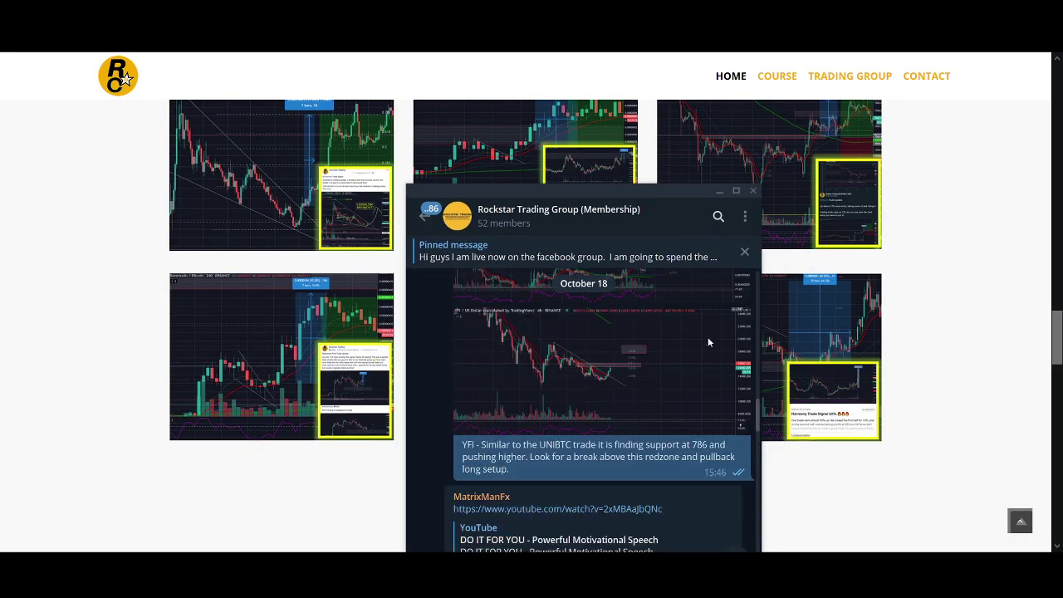
{"action": "scroll", "coordinate": [700, 339], "scroll_direction": "up", "scroll_amount": 4}
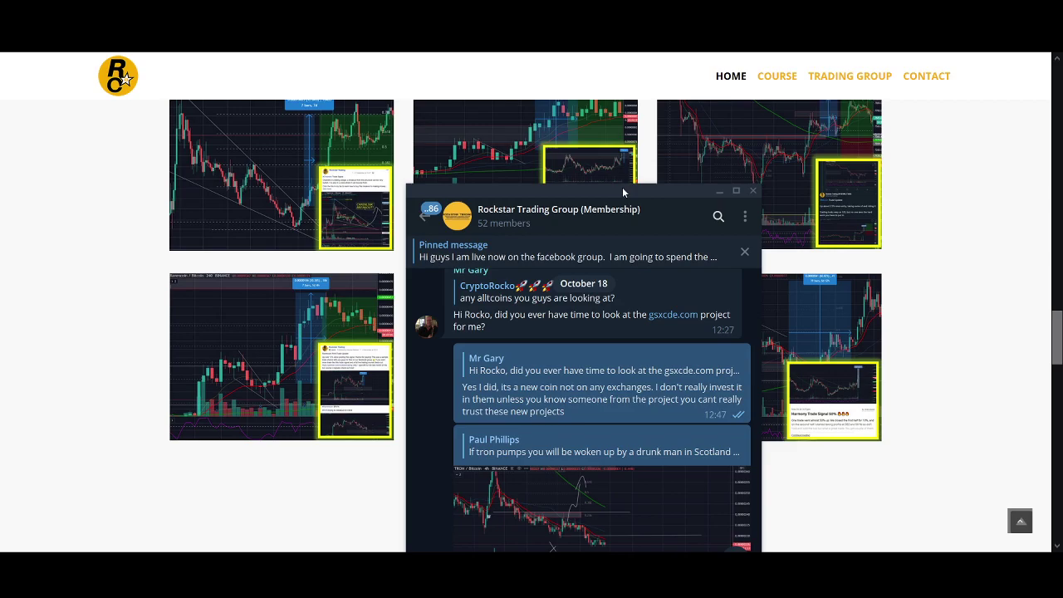
{"action": "left_click_drag", "start_coordinate": [622, 191], "coordinate": [1062, 249]}
Return to the LINKUSD chart in TradingView and change it to the daily timeframe, showing the first half of 2020.
{"action": "key", "text": "ctrl+Tab"}
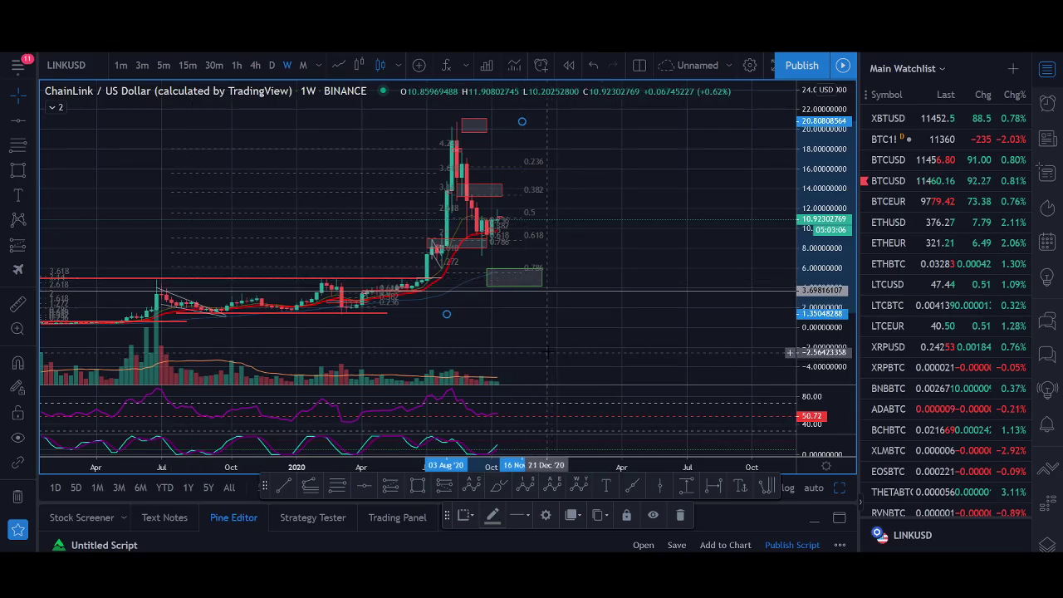
{"action": "scroll", "coordinate": [549, 351], "scroll_direction": "down", "scroll_amount": 4}
{"action": "left_click", "coordinate": [271, 67]}
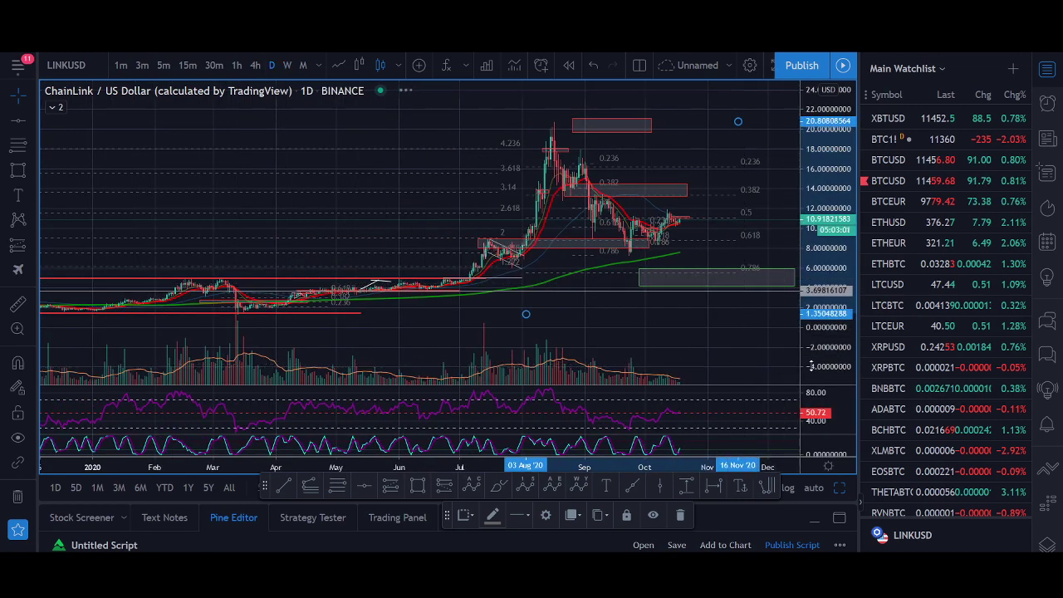
{"action": "right_click", "coordinate": [774, 284]}
{"action": "left_click_drag", "start_coordinate": [578, 316], "coordinate": [698, 193]}
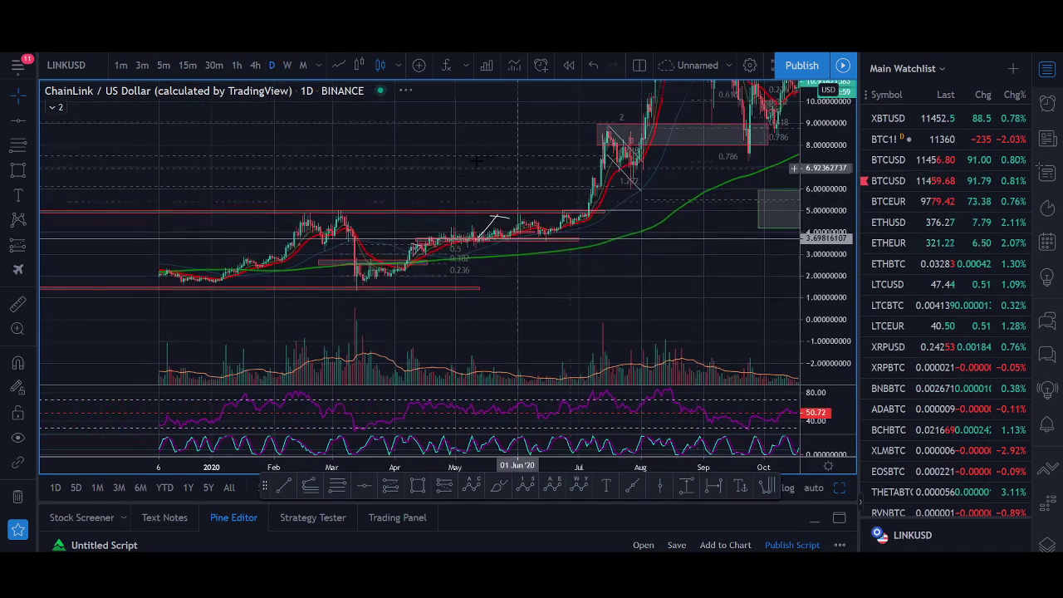
Look through the June and July 2020 Chainlink videos on the YouTube channel for comparison with the chart.
{"action": "scroll", "coordinate": [601, 281], "scroll_direction": "up", "scroll_amount": 5}
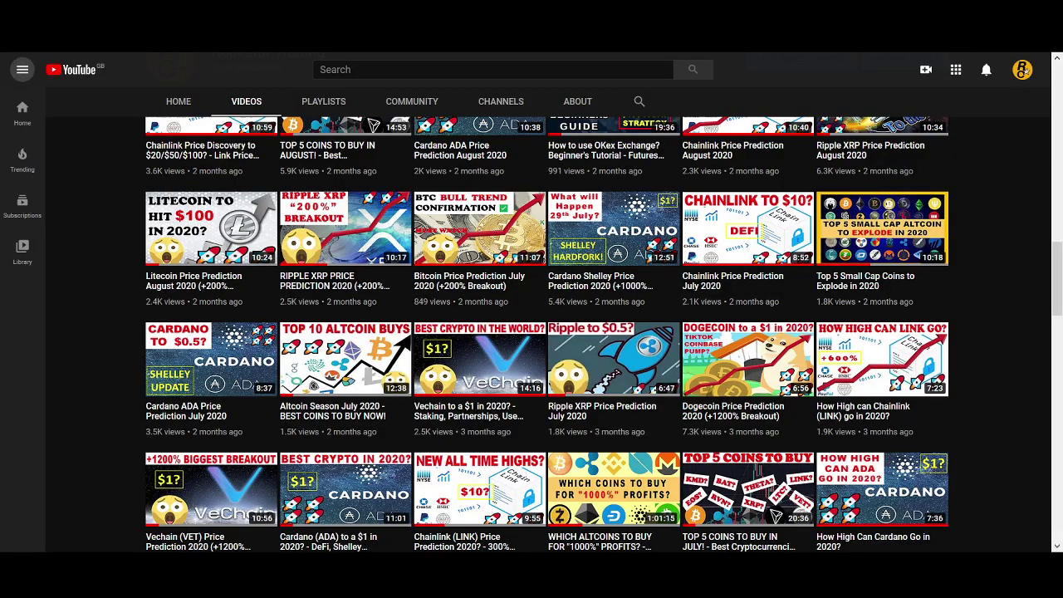
{"action": "scroll", "coordinate": [497, 247], "scroll_direction": "down", "scroll_amount": 5}
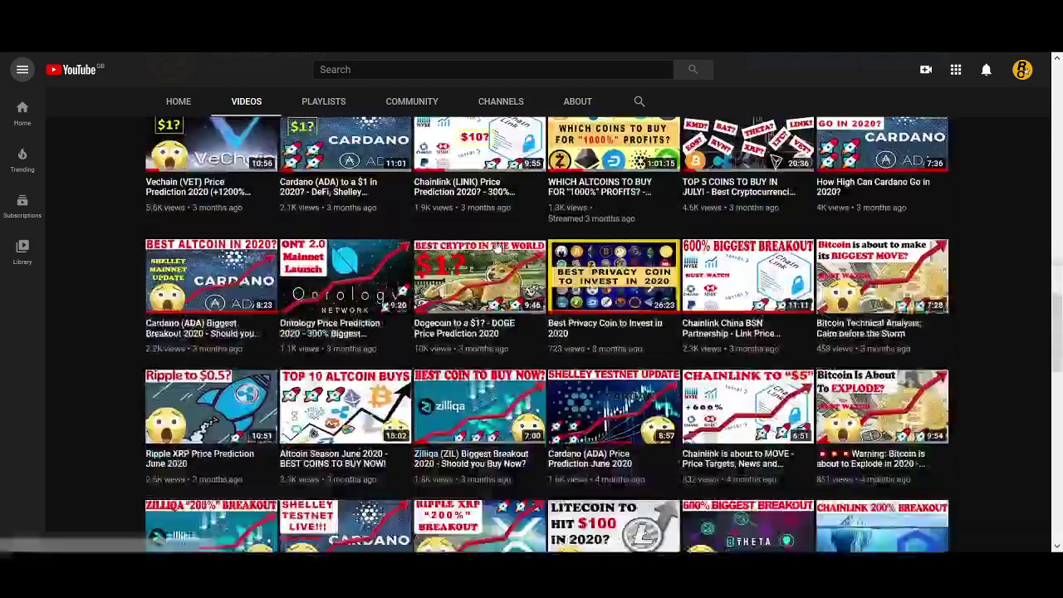
{"action": "scroll", "coordinate": [497, 247], "scroll_direction": "down", "scroll_amount": 4}
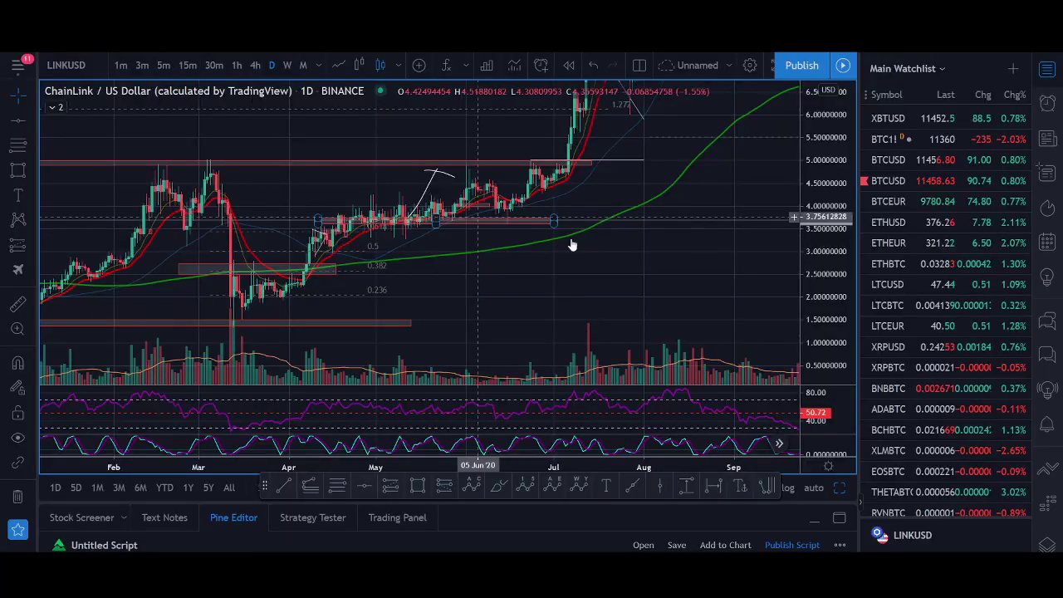
Examine the daily LINKUSD price action from the spring 2020 range through the July breakout to October.
{"action": "left_click_drag", "start_coordinate": [621, 242], "coordinate": [555, 347]}
{"action": "left_click_drag", "start_coordinate": [812, 186], "coordinate": [810, 332]}
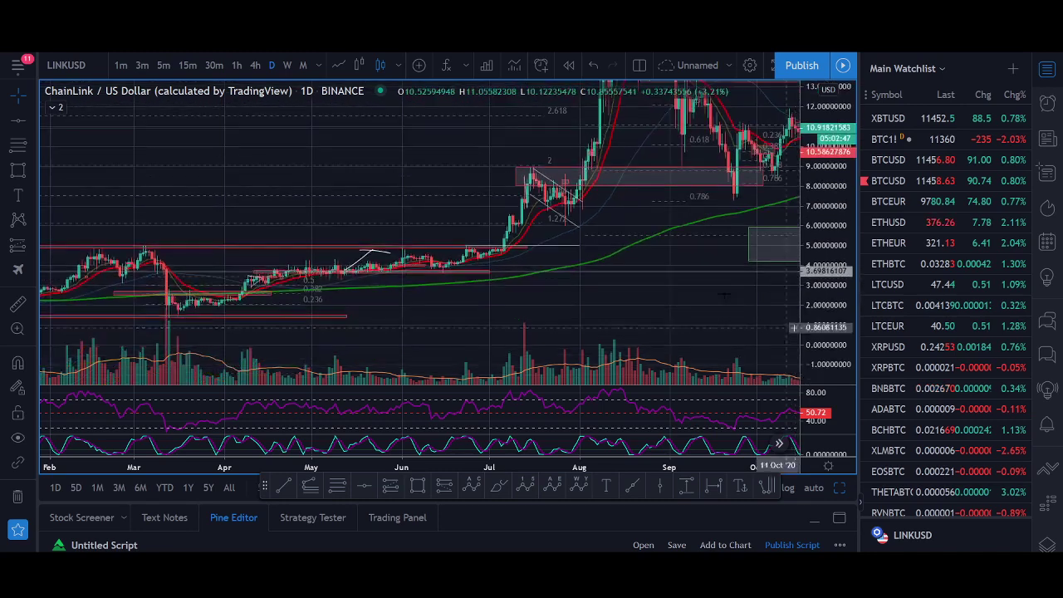
{"action": "left_click_drag", "start_coordinate": [637, 224], "coordinate": [541, 285]}
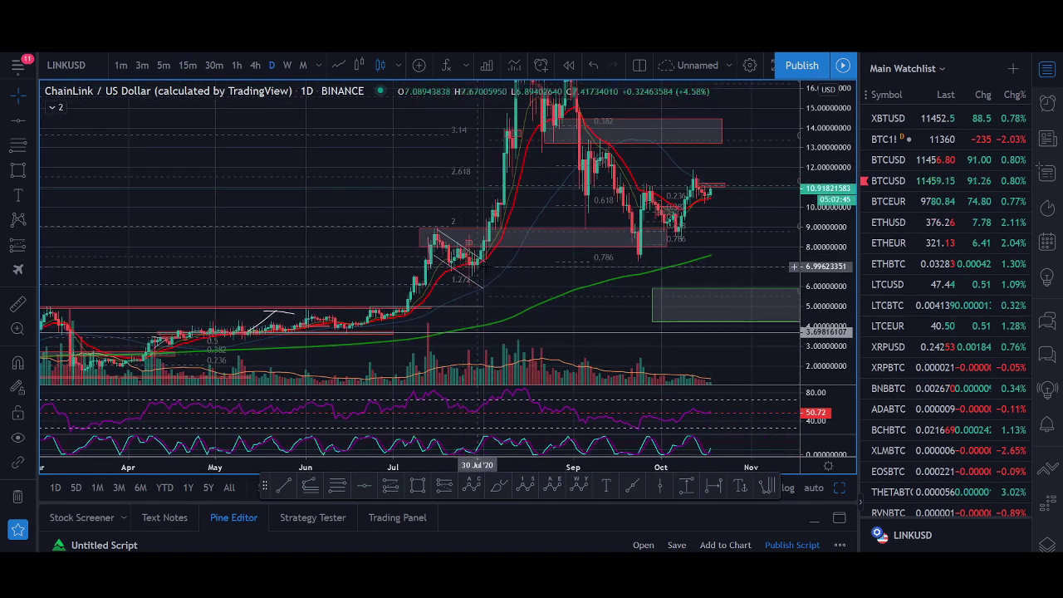
{"action": "left_click_drag", "start_coordinate": [807, 197], "coordinate": [807, 236]}
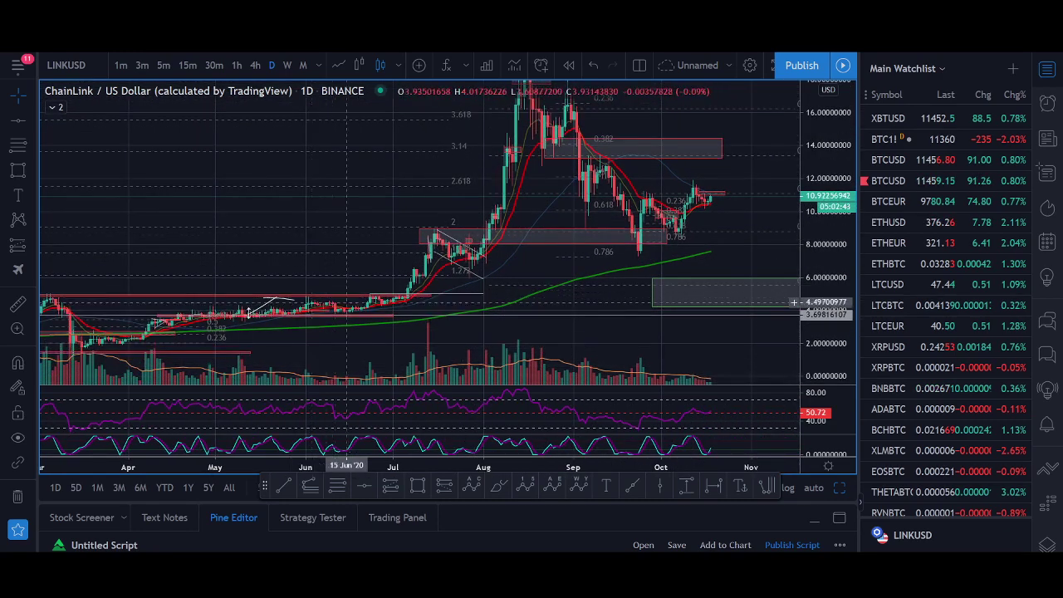
Measure the price range from about 3.66 on 30 July 2020 to about 16.37 on 22 September 2020, and clear the measurement.
{"action": "left_click", "coordinate": [23, 303]}
{"action": "left_click", "coordinate": [479, 318]}
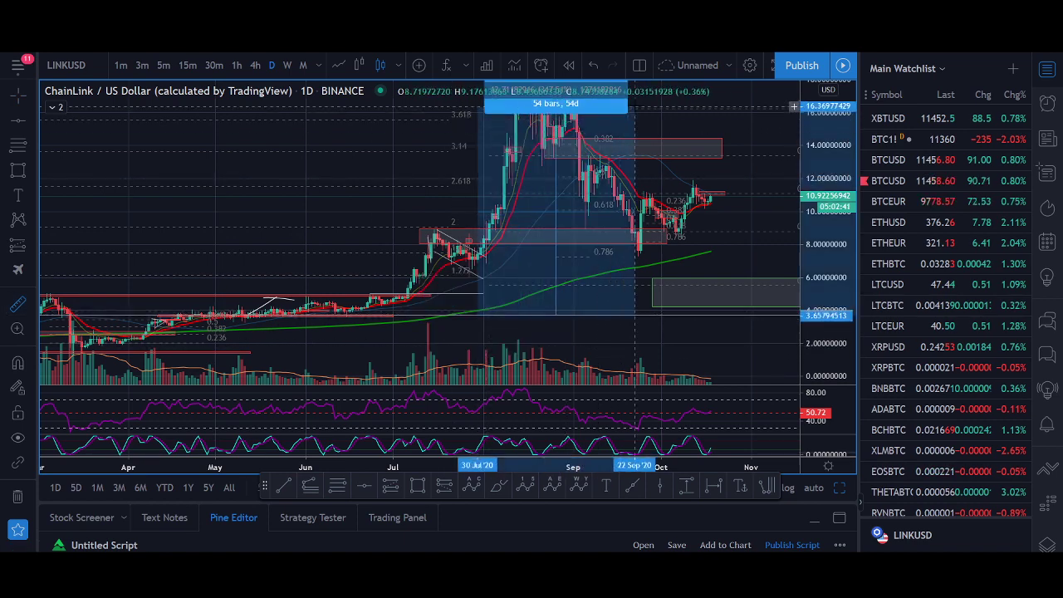
{"action": "left_click", "coordinate": [637, 108]}
{"action": "left_click", "coordinate": [512, 215]}
Examine the September and October 2020 daily candles up close, and compare them with the price history since 2019.
{"action": "scroll", "coordinate": [412, 264], "scroll_direction": "up", "scroll_amount": 2}
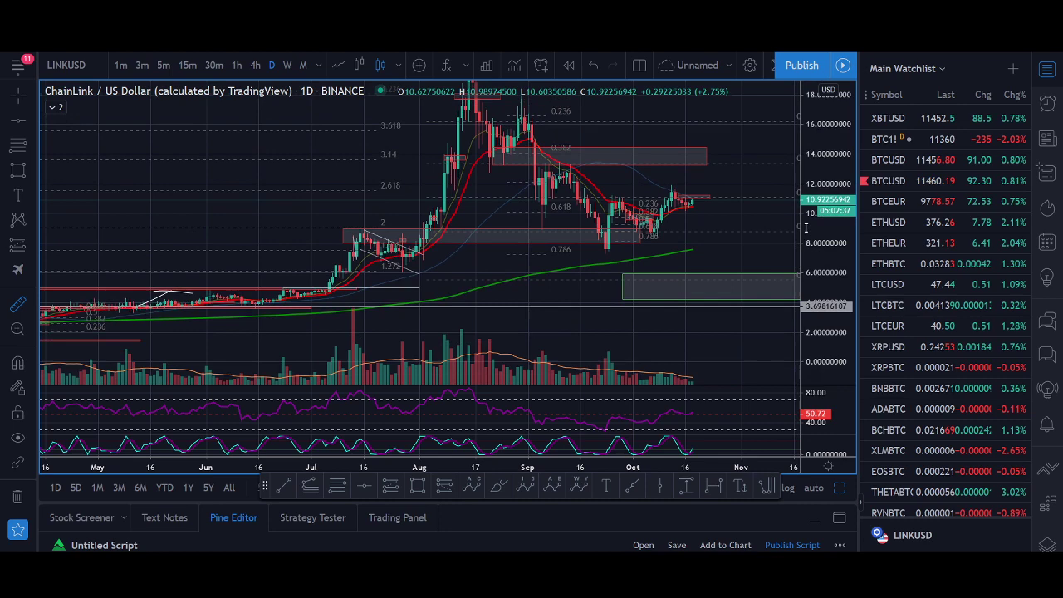
{"action": "scroll", "coordinate": [535, 249], "scroll_direction": "up", "scroll_amount": 2}
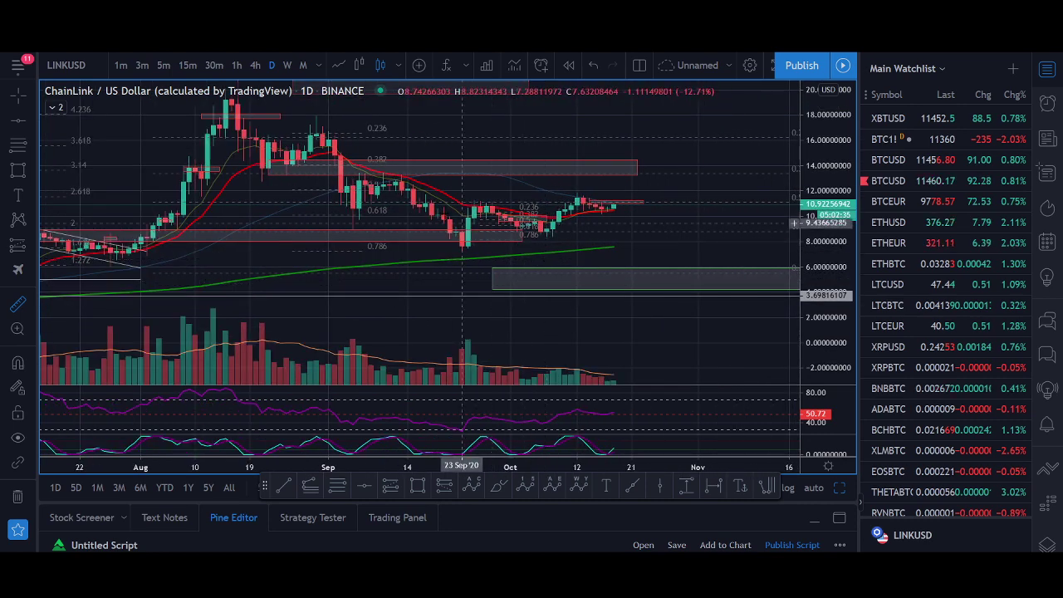
{"action": "scroll", "coordinate": [604, 286], "scroll_direction": "down", "scroll_amount": 5}
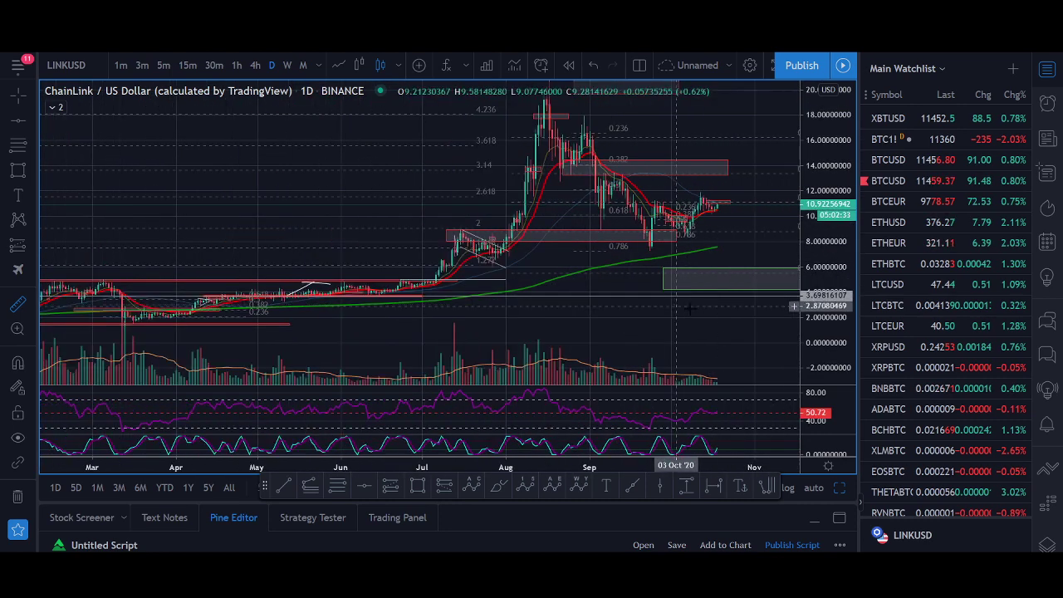
{"action": "scroll", "coordinate": [725, 304], "scroll_direction": "down", "scroll_amount": 3}
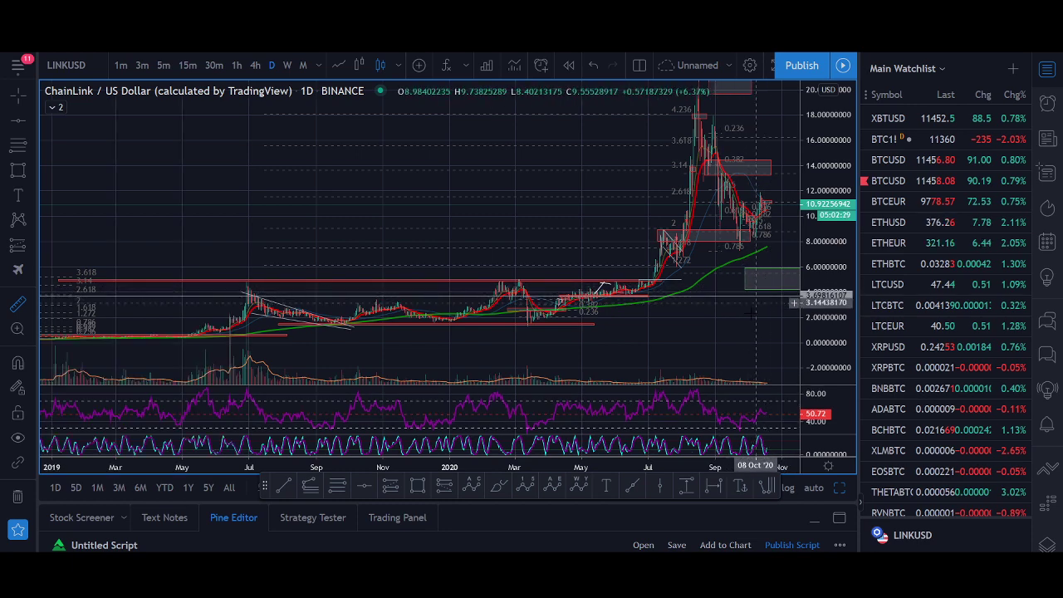
Switch the LINKUSD chart to the weekly interval and examine the price history from 2018 to October 2020.
{"action": "left_click_drag", "start_coordinate": [742, 314], "coordinate": [652, 273]}
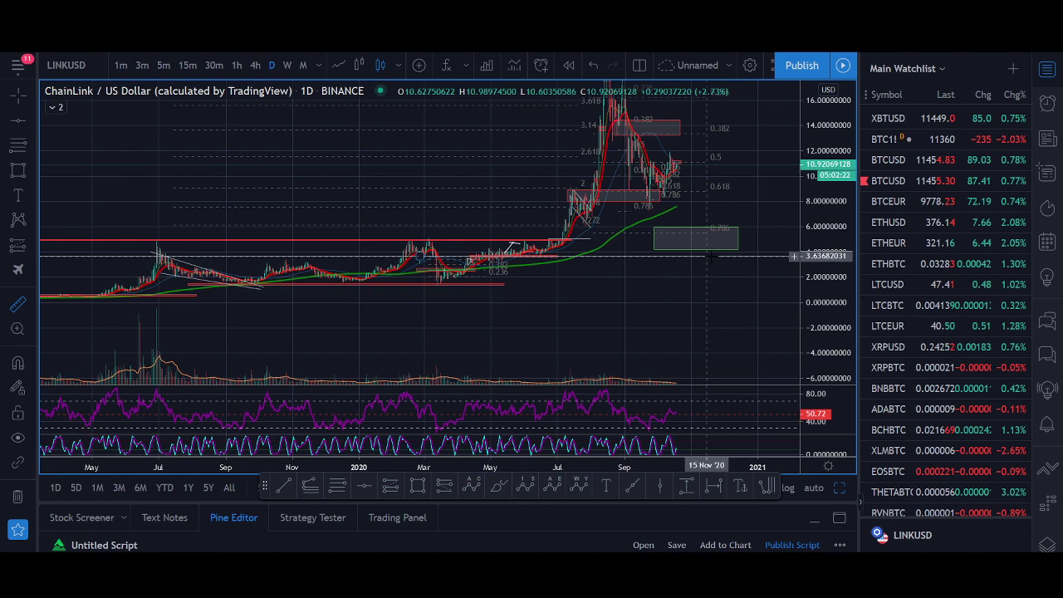
{"action": "left_click", "coordinate": [286, 65]}
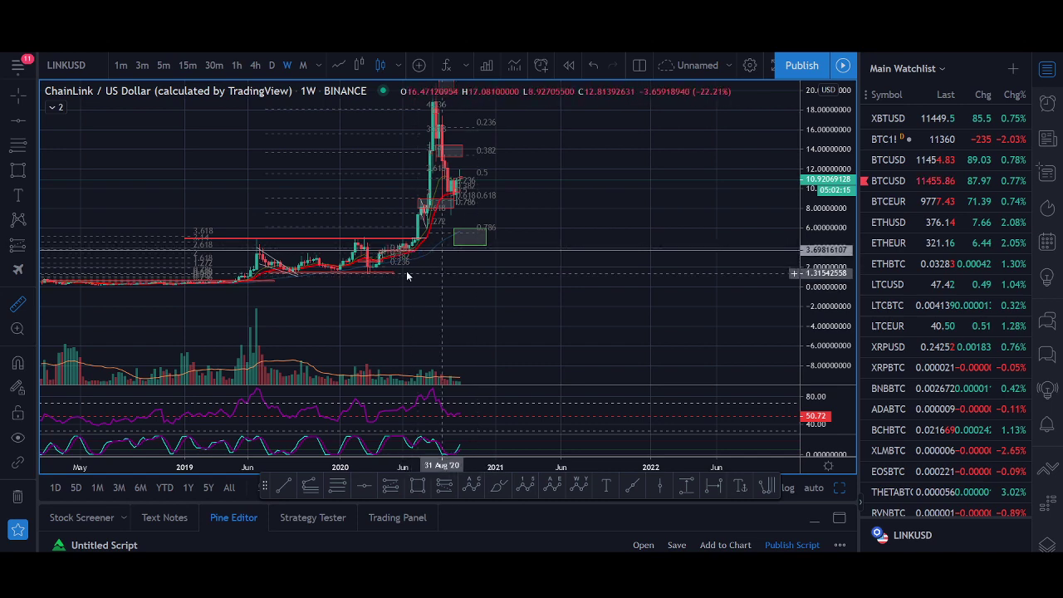
{"action": "scroll", "coordinate": [726, 224], "scroll_direction": "up", "scroll_amount": 3}
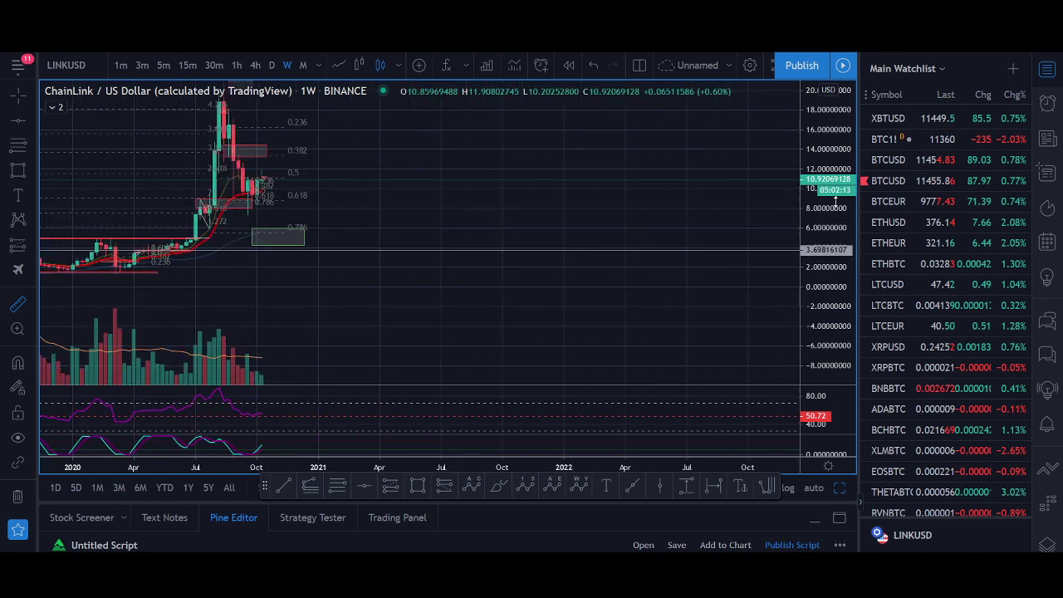
{"action": "left_click_drag", "start_coordinate": [835, 202], "coordinate": [836, 256]}
{"action": "left_click_drag", "start_coordinate": [333, 146], "coordinate": [665, 237]}
{"action": "left_click_drag", "start_coordinate": [667, 283], "coordinate": [693, 228]}
{"action": "left_click", "coordinate": [699, 199]}
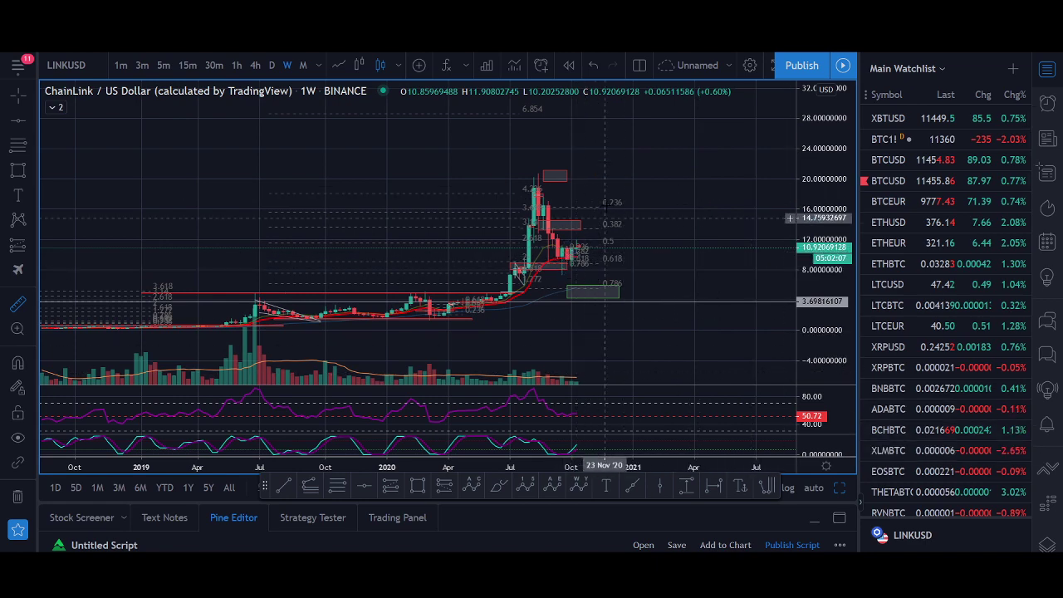
{"action": "left_click_drag", "start_coordinate": [807, 301], "coordinate": [807, 269]}
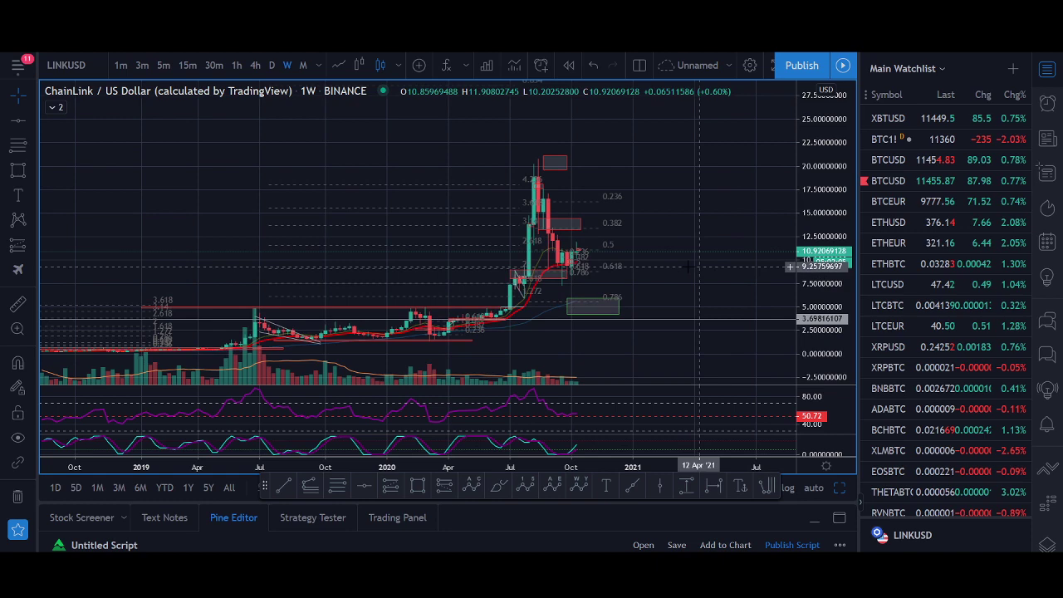
{"action": "left_click_drag", "start_coordinate": [684, 254], "coordinate": [695, 185]}
{"action": "scroll", "coordinate": [341, 274], "scroll_direction": "down", "scroll_amount": 2}
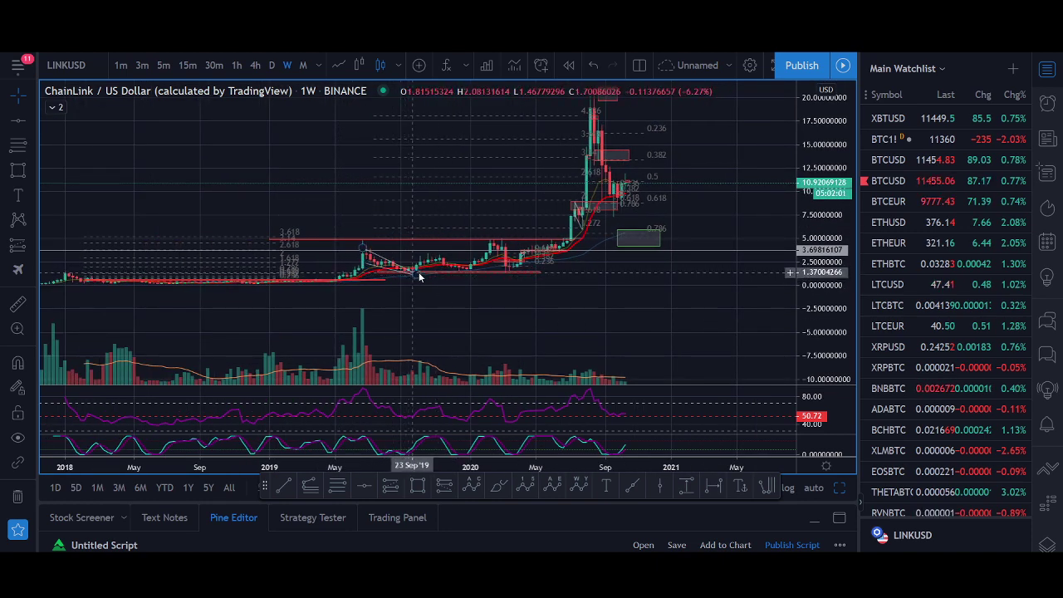
Measure the price range from about 1.46 on 30 September 2019 to about 4.37 on 3 February 2020.
{"action": "left_click_drag", "start_coordinate": [785, 339], "coordinate": [785, 218]}
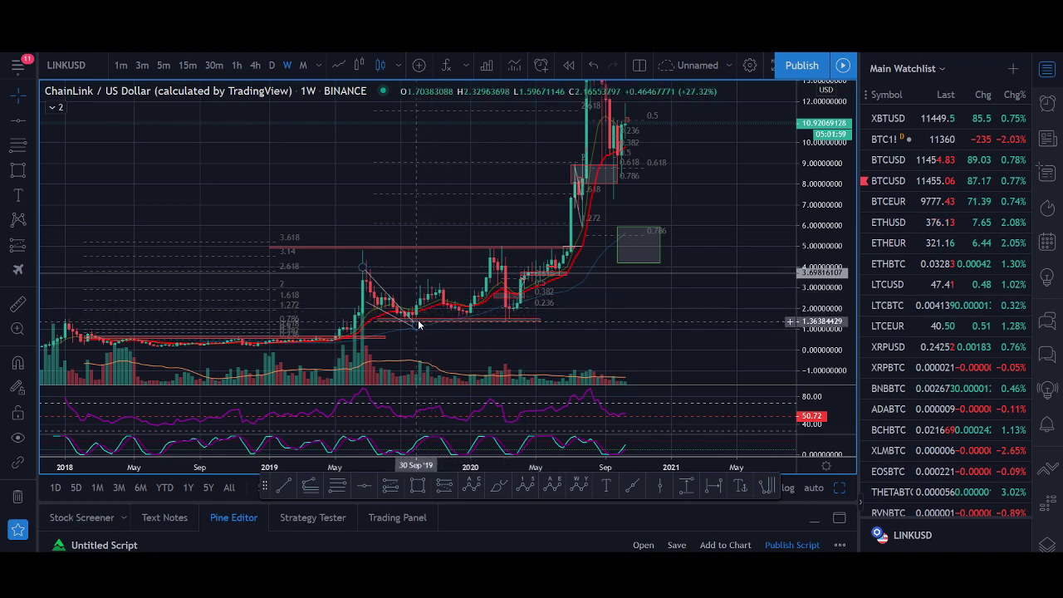
{"action": "left_click", "coordinate": [18, 307]}
{"action": "left_click", "coordinate": [415, 325]}
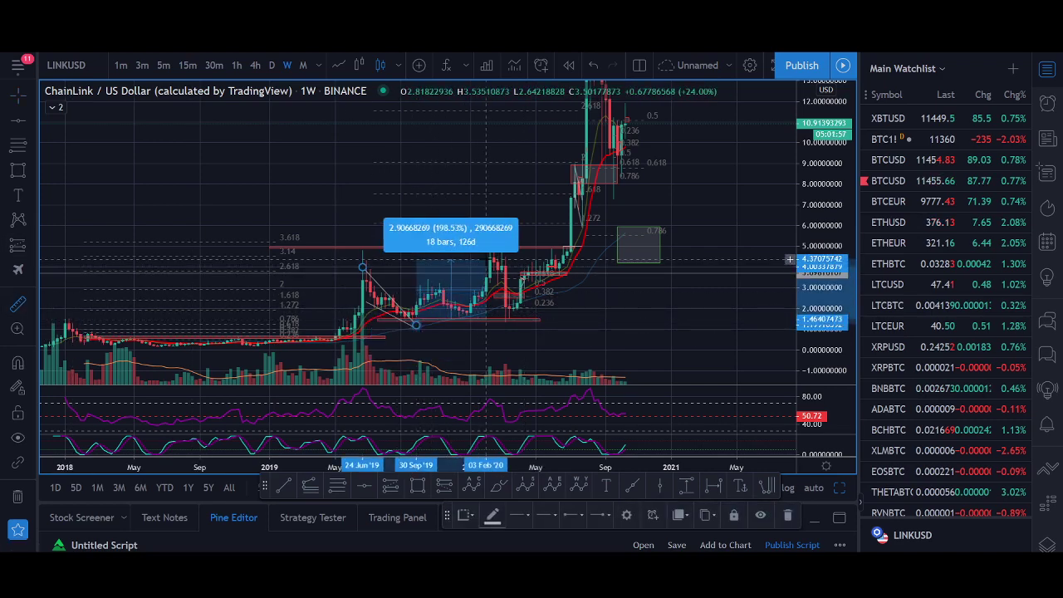
{"action": "left_click", "coordinate": [362, 267]}
Measure a projected price rise from about 8.30 to about 18.45, ending on 30 November 2020.
{"action": "left_click_drag", "start_coordinate": [808, 232], "coordinate": [808, 336]}
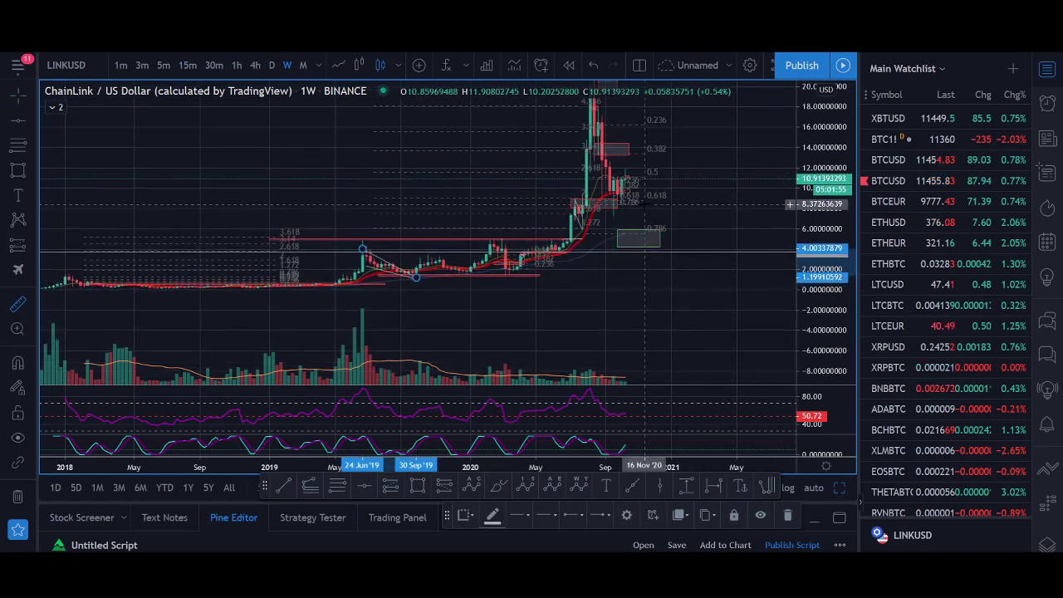
{"action": "left_click", "coordinate": [640, 206]}
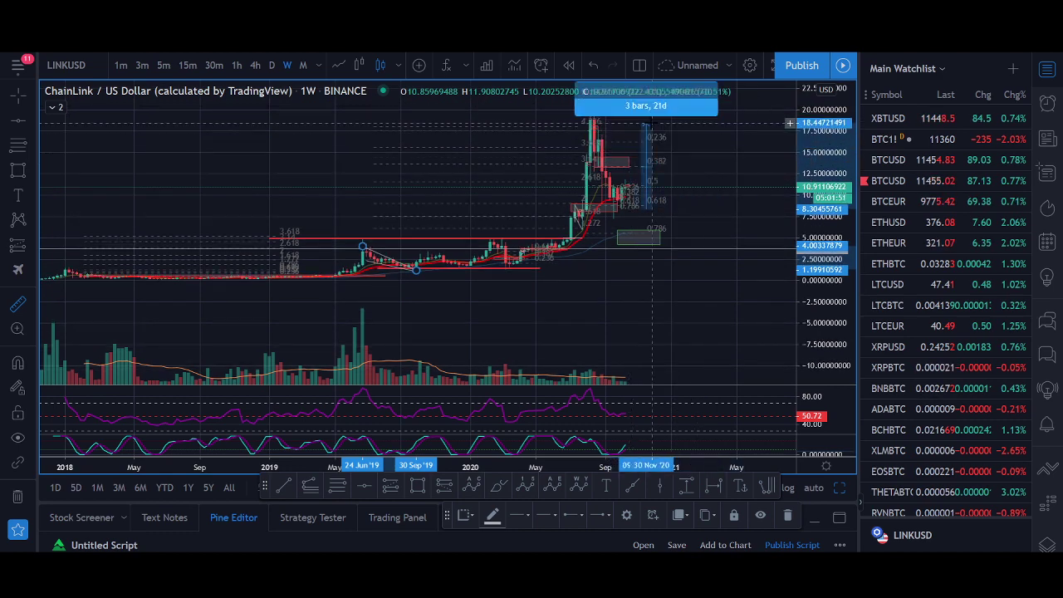
{"action": "left_click", "coordinate": [652, 123]}
Measure a larger projected rise from the October 2020 candles, and compare it with the weekly price history since 2018.
{"action": "scroll", "coordinate": [585, 214], "scroll_direction": "up", "scroll_amount": 2}
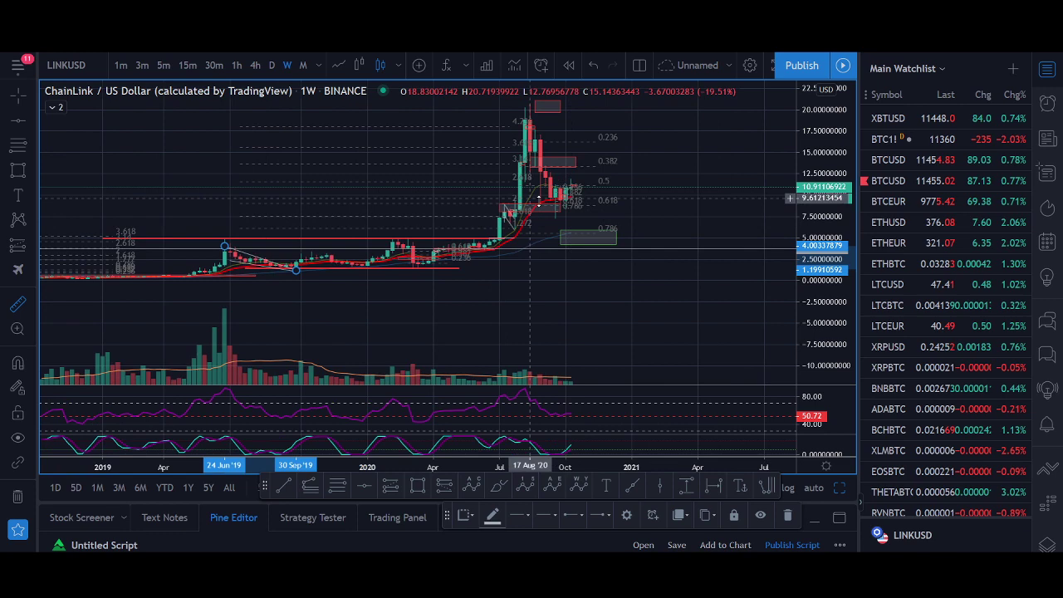
{"action": "left_click_drag", "start_coordinate": [833, 169], "coordinate": [833, 266]}
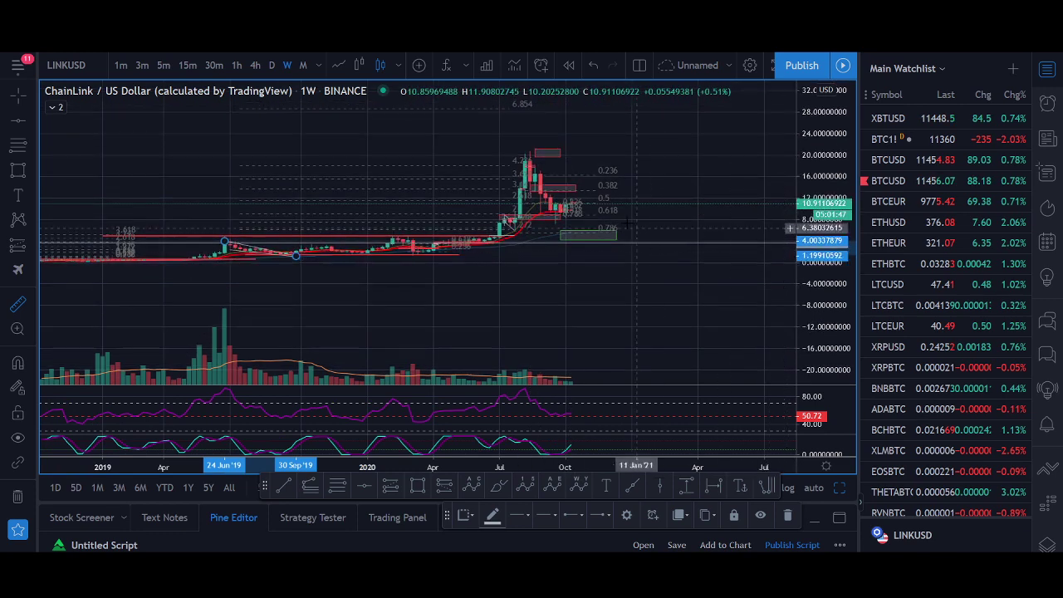
{"action": "left_click", "coordinate": [570, 207]}
{"action": "left_click", "coordinate": [657, 114]}
{"action": "scroll", "coordinate": [629, 274], "scroll_direction": "down", "scroll_amount": 2}
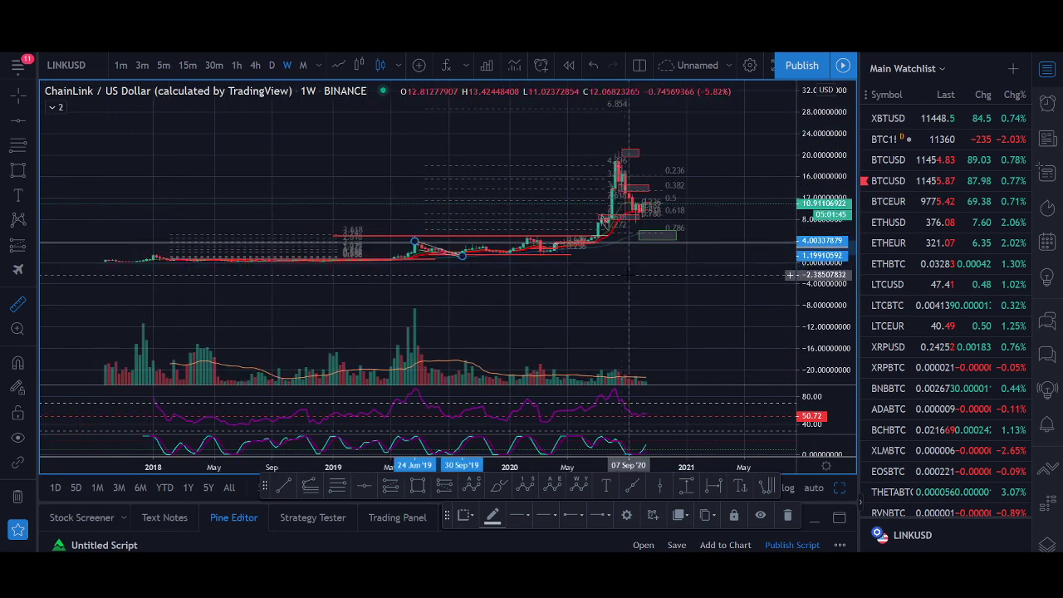
{"action": "scroll", "coordinate": [624, 274], "scroll_direction": "up", "scroll_amount": 2}
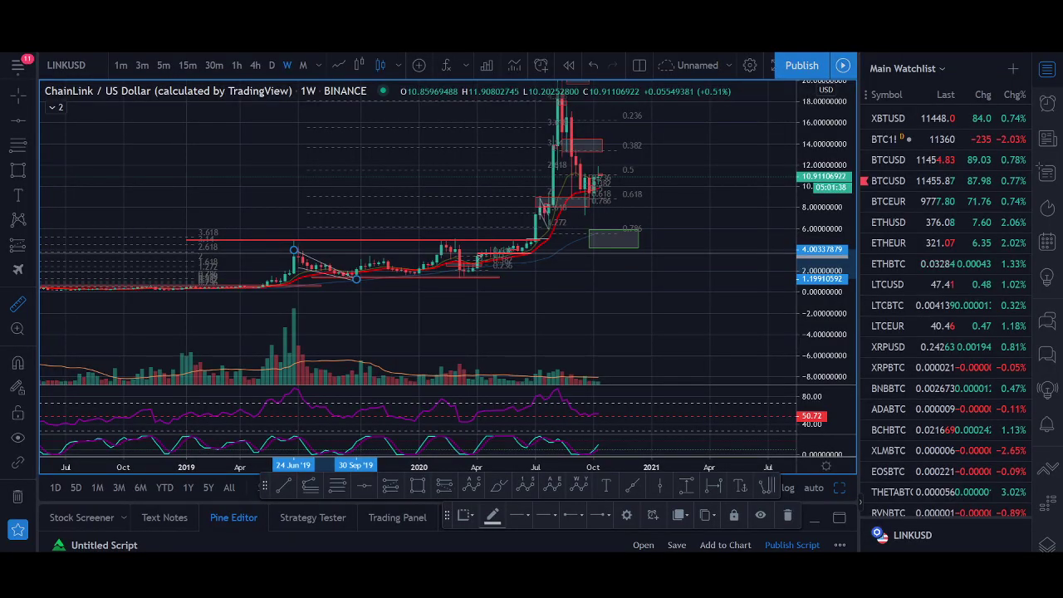
Search the Rockstar Trading Group (Membership) messages in Telegram for "$8", open the 29.09.20 Link post, highlight its pullback plan, and put the window away.
{"action": "left_click_drag", "start_coordinate": [795, 194], "coordinate": [423, 124]}
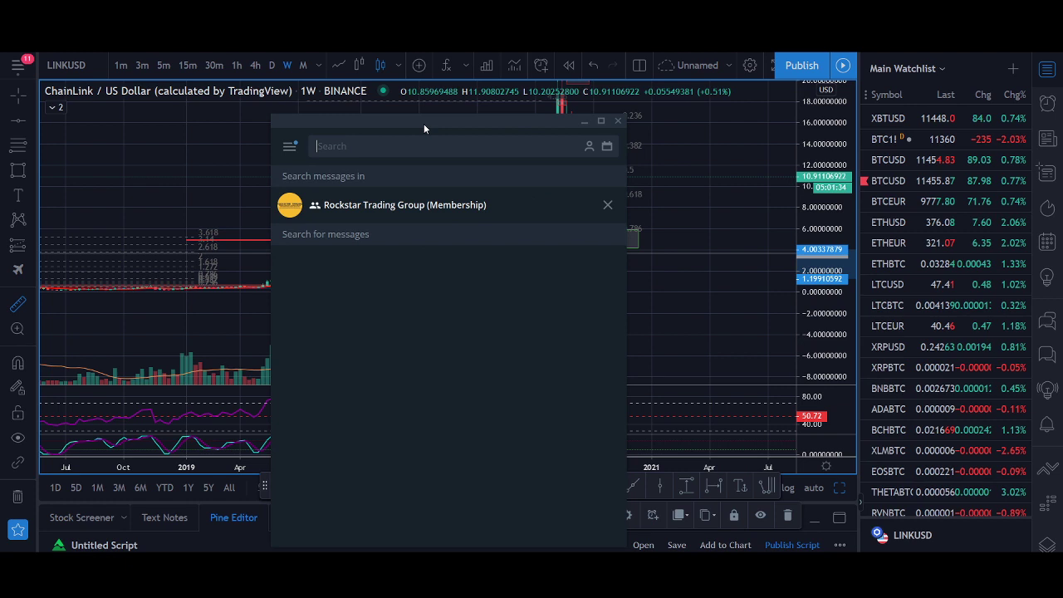
{"action": "type", "text": "$8"}
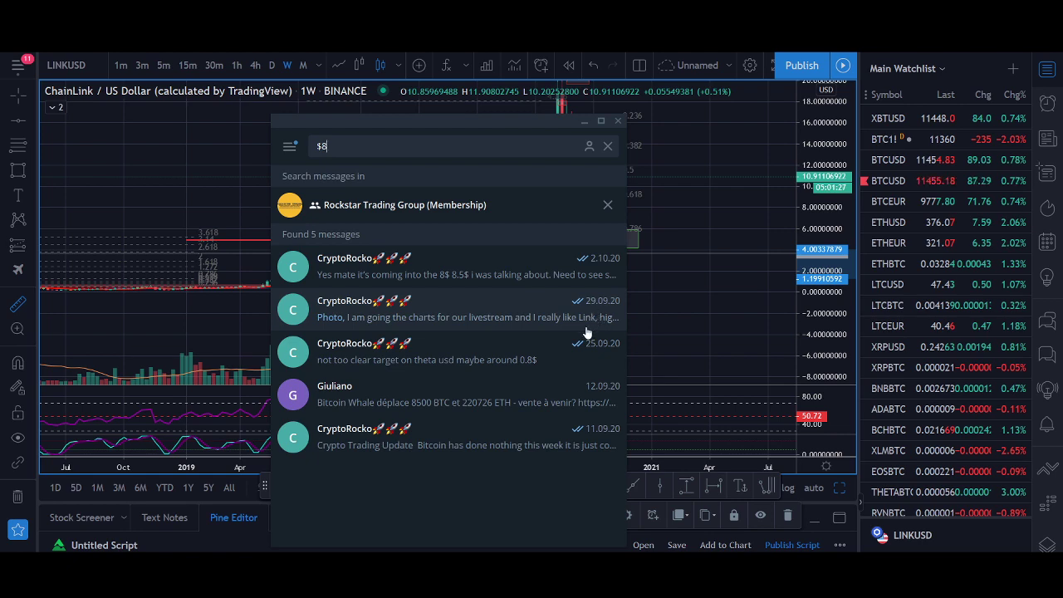
{"action": "left_click", "coordinate": [447, 322]}
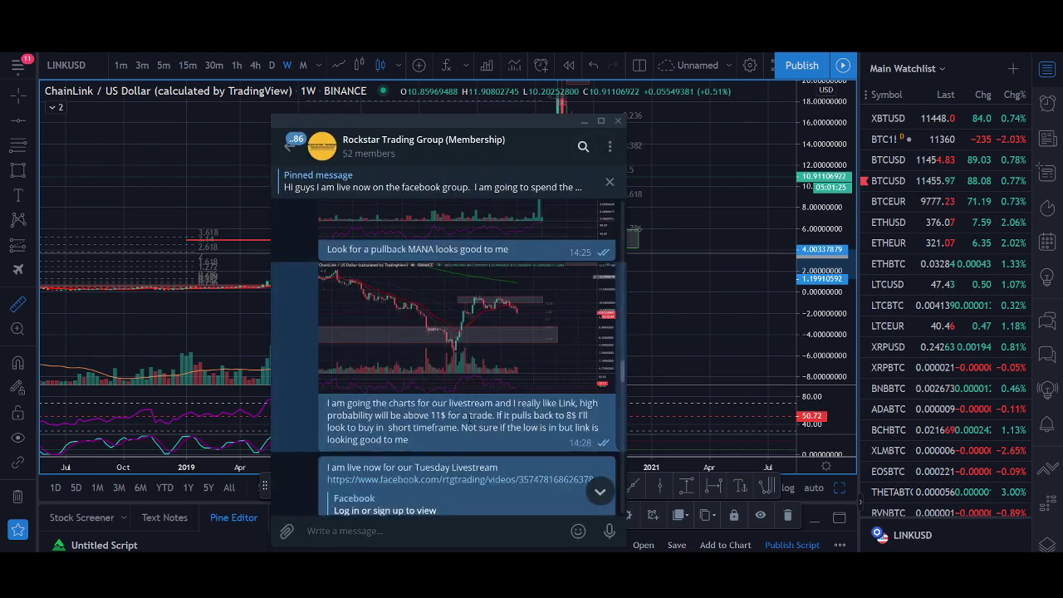
{"action": "left_click_drag", "start_coordinate": [564, 415], "coordinate": [598, 428]}
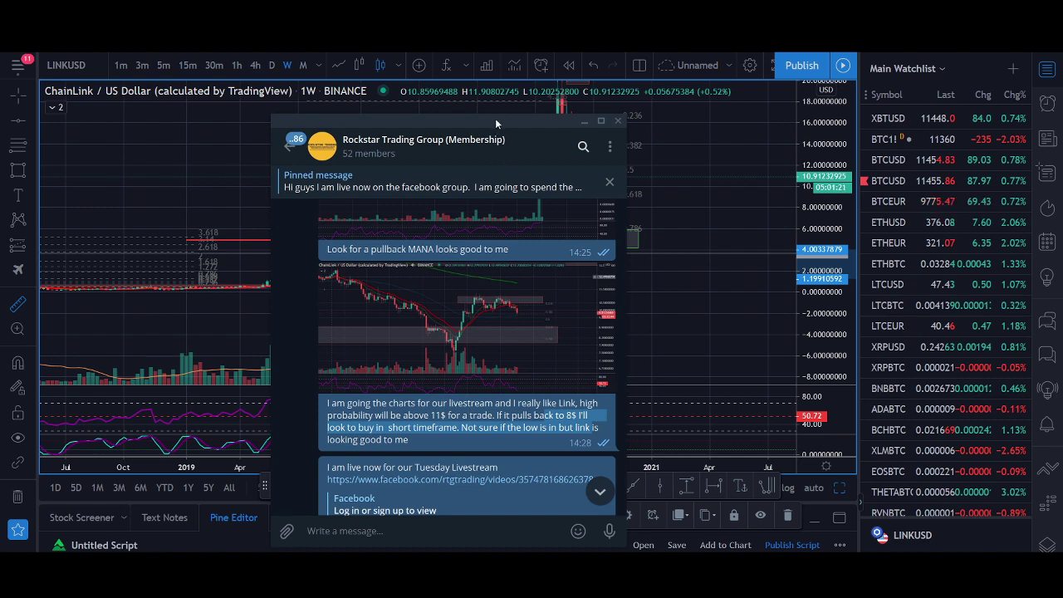
{"action": "left_click_drag", "start_coordinate": [495, 118], "coordinate": [864, 572]}
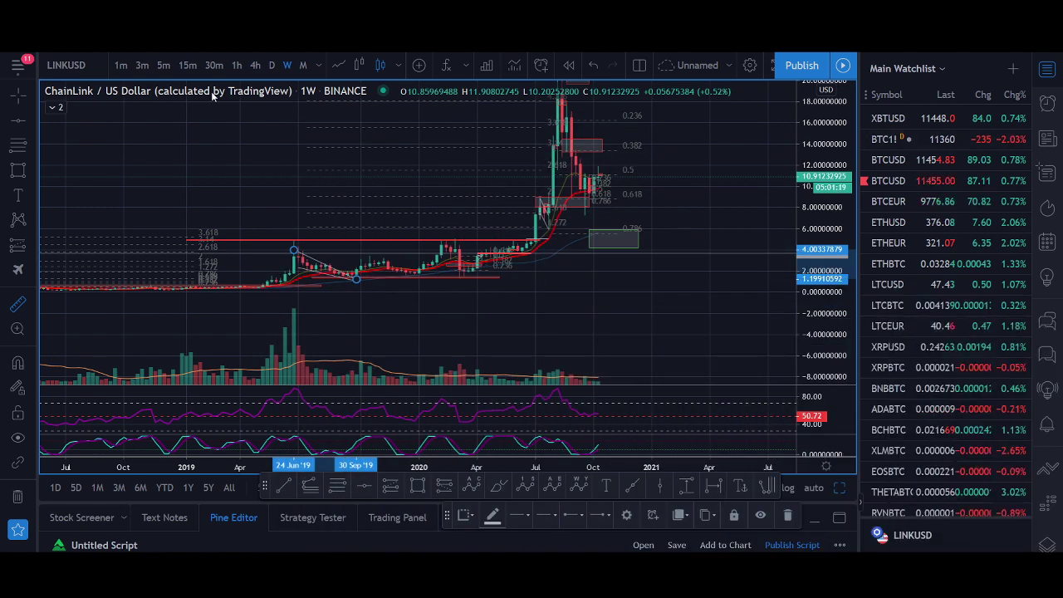
Switch the LINKUSD chart to the 4-hour interval and examine the September and October 2020 lows around the 8-dollar zone.
{"action": "left_click", "coordinate": [253, 66]}
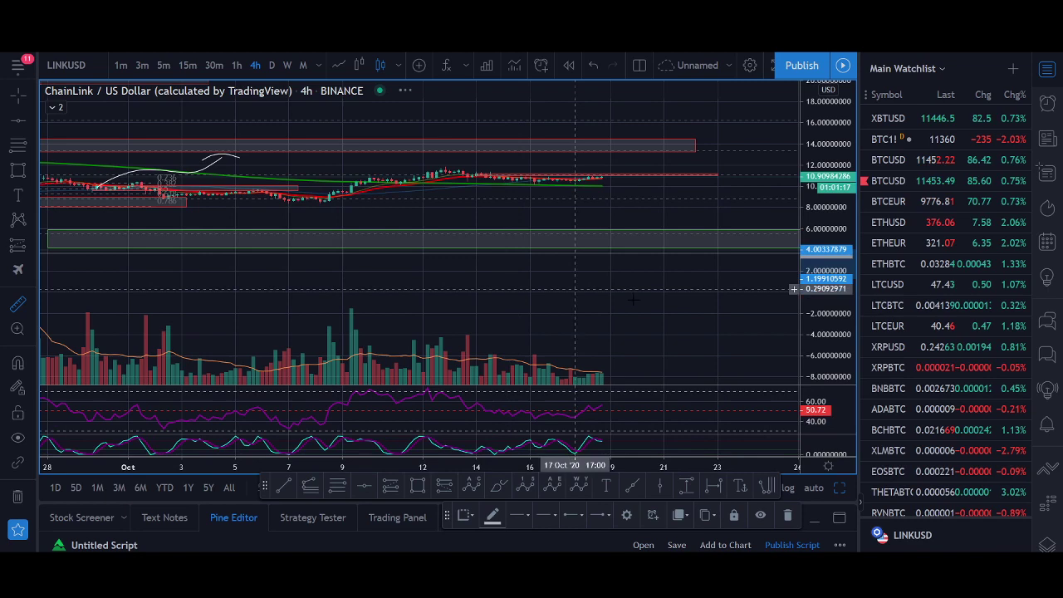
{"action": "left_click_drag", "start_coordinate": [818, 345], "coordinate": [818, 187]}
{"action": "scroll", "coordinate": [660, 180], "scroll_direction": "down", "scroll_amount": 6}
{"action": "left_click", "coordinate": [605, 147]}
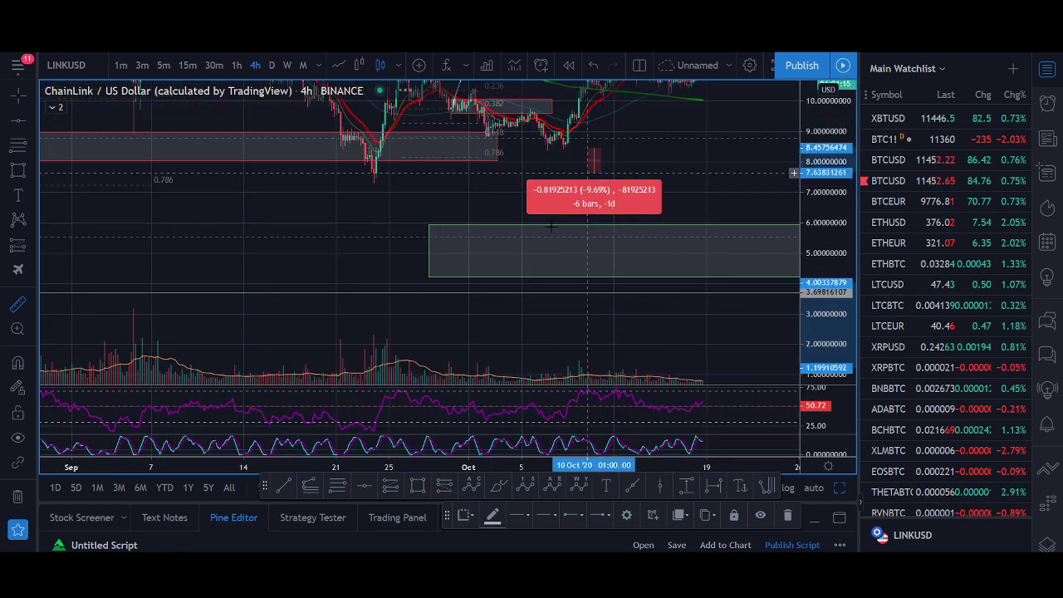
{"action": "left_click_drag", "start_coordinate": [592, 171], "coordinate": [543, 245]}
{"action": "left_click", "coordinate": [544, 245]}
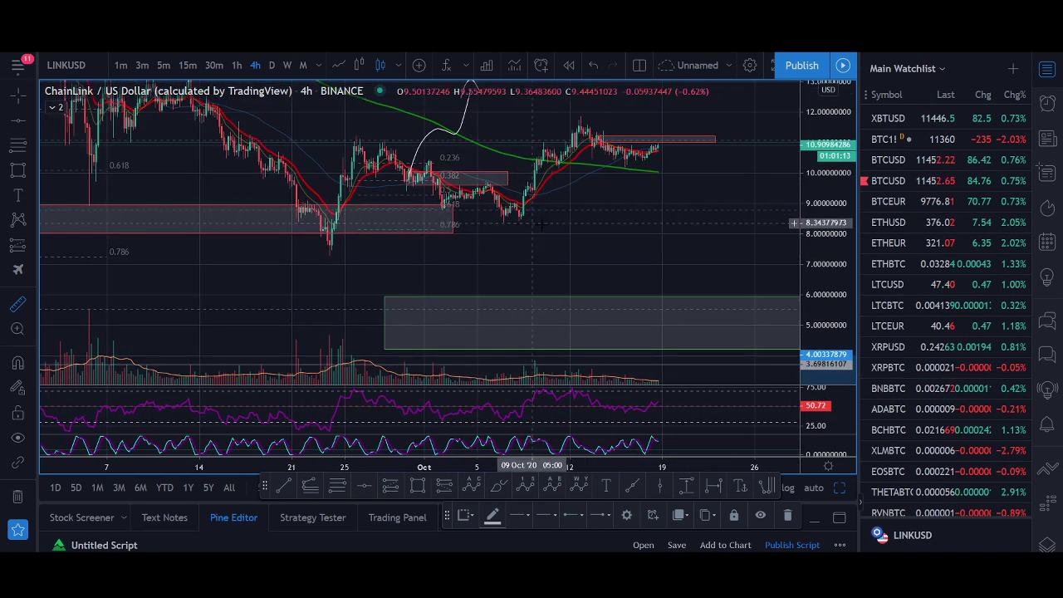
{"action": "scroll", "coordinate": [922, 208], "scroll_direction": "down", "scroll_amount": 3}
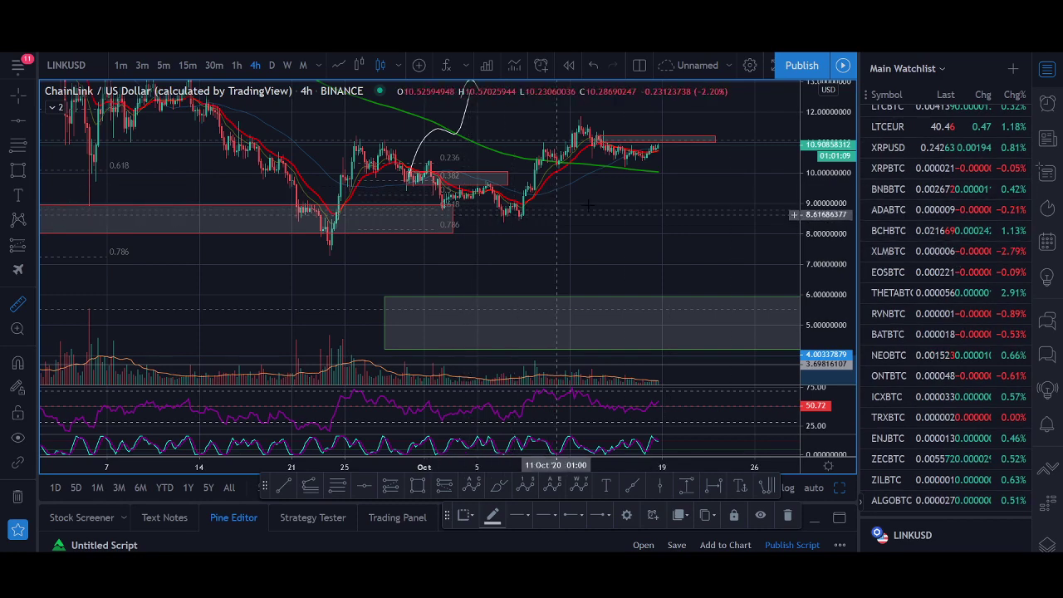
{"action": "left_click_drag", "start_coordinate": [594, 203], "coordinate": [561, 283]}
{"action": "left_click", "coordinate": [562, 282]}
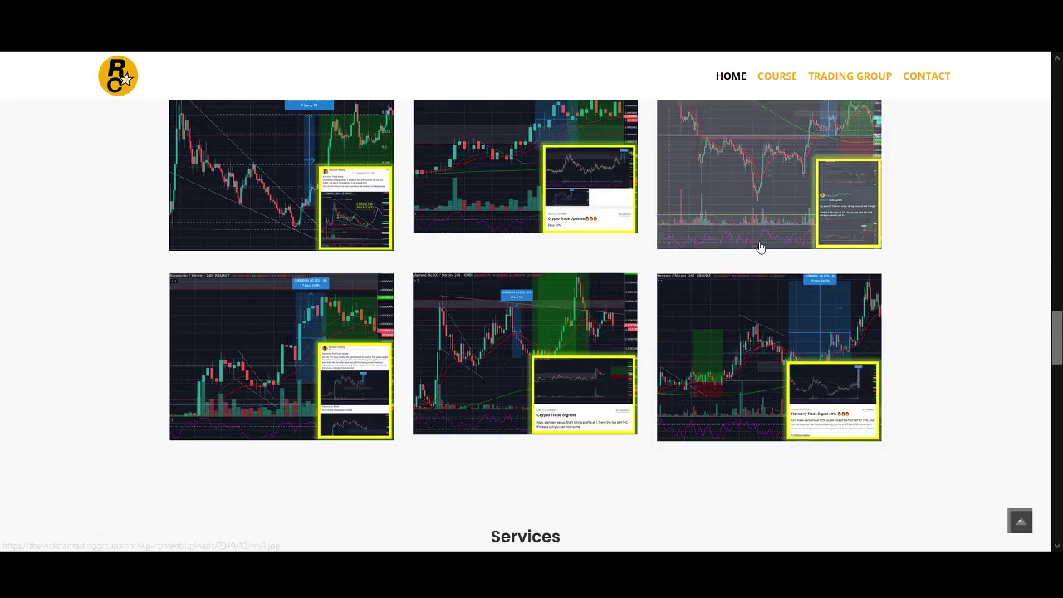
Look through the trade examples, the course and trading group offers, and the Services section on the Rockstar Trading website.
{"action": "scroll", "coordinate": [789, 208], "scroll_direction": "down", "scroll_amount": 10}
{"action": "scroll", "coordinate": [830, 133], "scroll_direction": "up", "scroll_amount": 3}
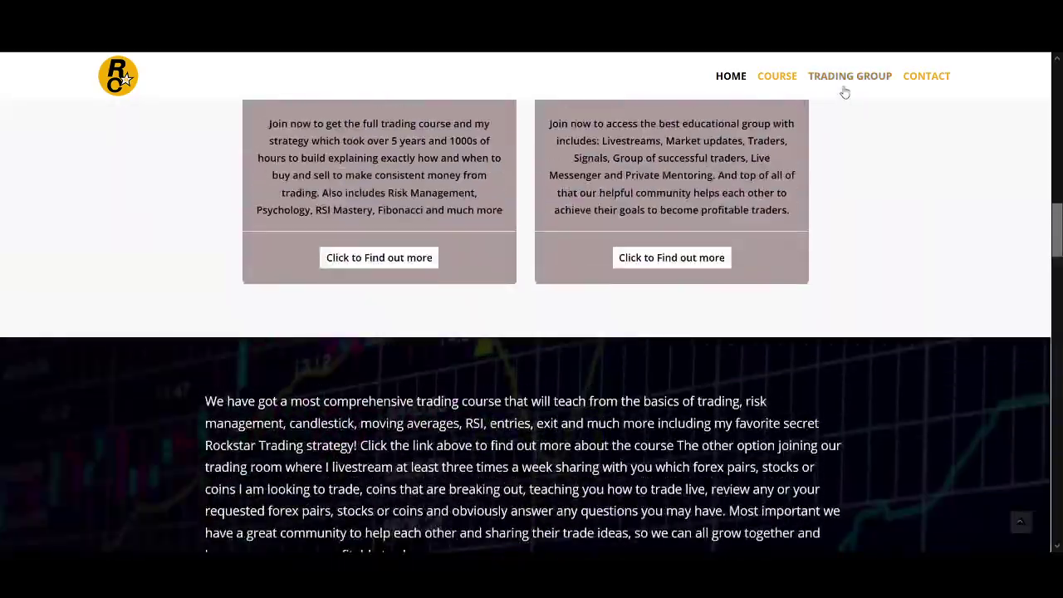
{"action": "scroll", "coordinate": [827, 135], "scroll_direction": "up", "scroll_amount": 4}
{"action": "scroll", "coordinate": [829, 148], "scroll_direction": "down", "scroll_amount": 8}
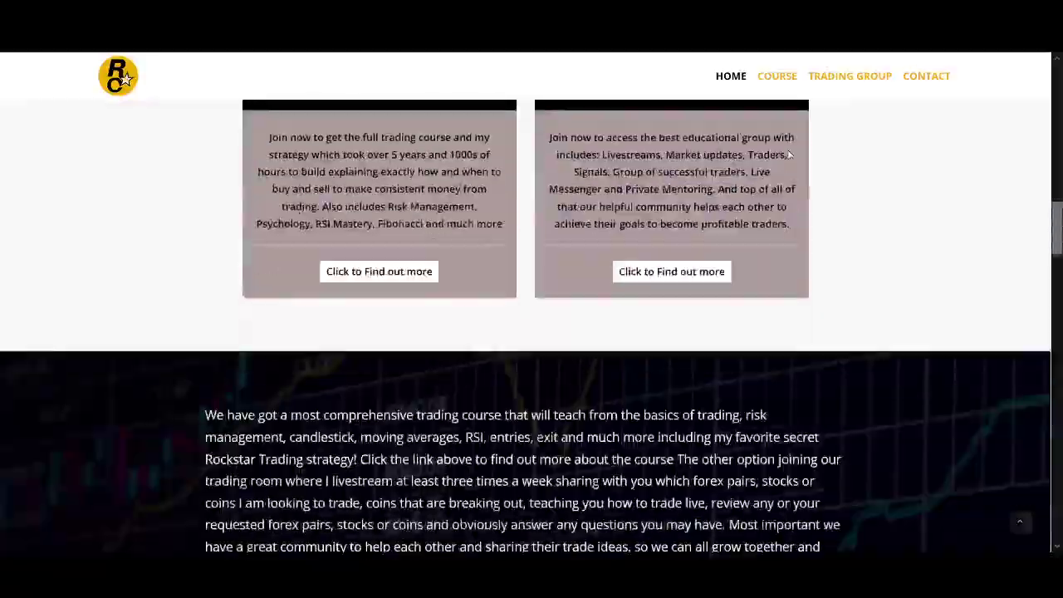
{"action": "scroll", "coordinate": [788, 150], "scroll_direction": "down", "scroll_amount": 6}
{"action": "scroll", "coordinate": [788, 151], "scroll_direction": "up", "scroll_amount": 5}
{"action": "scroll", "coordinate": [788, 150], "scroll_direction": "down", "scroll_amount": 5}
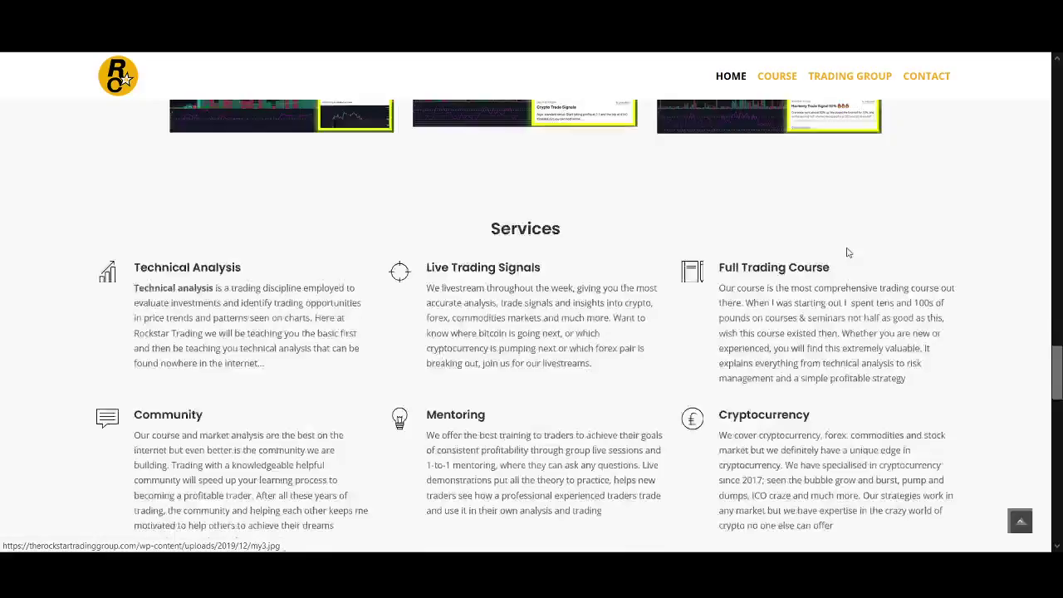
{"action": "scroll", "coordinate": [920, 400], "scroll_direction": "up", "scroll_amount": 15}
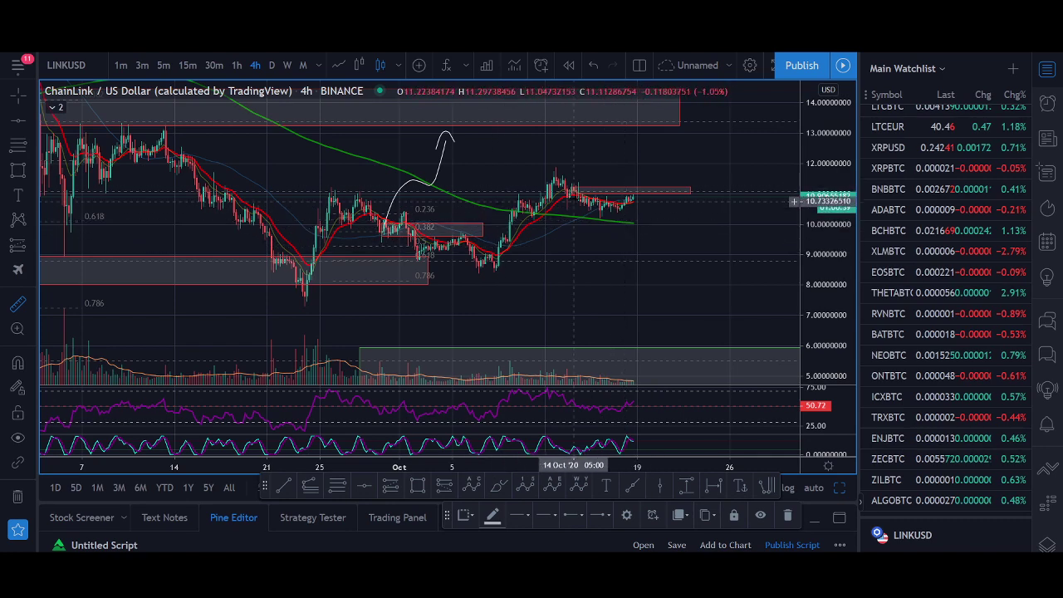
Return to the LINKUSD chart in TradingView and switch it from the 4-hour to the weekly interval.
{"action": "scroll", "coordinate": [613, 211], "scroll_direction": "down", "scroll_amount": 5}
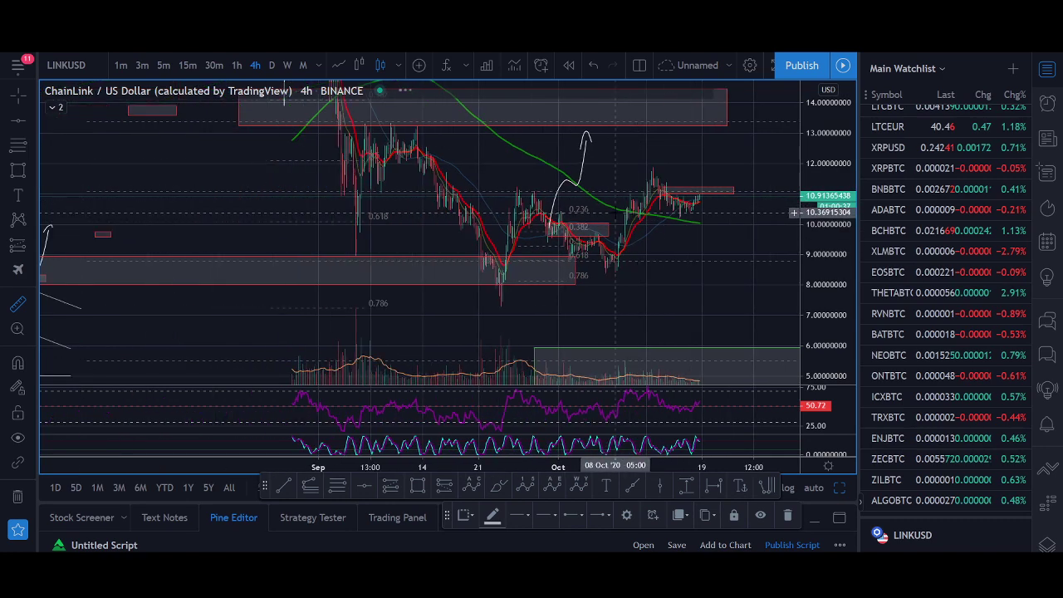
{"action": "left_click", "coordinate": [286, 66]}
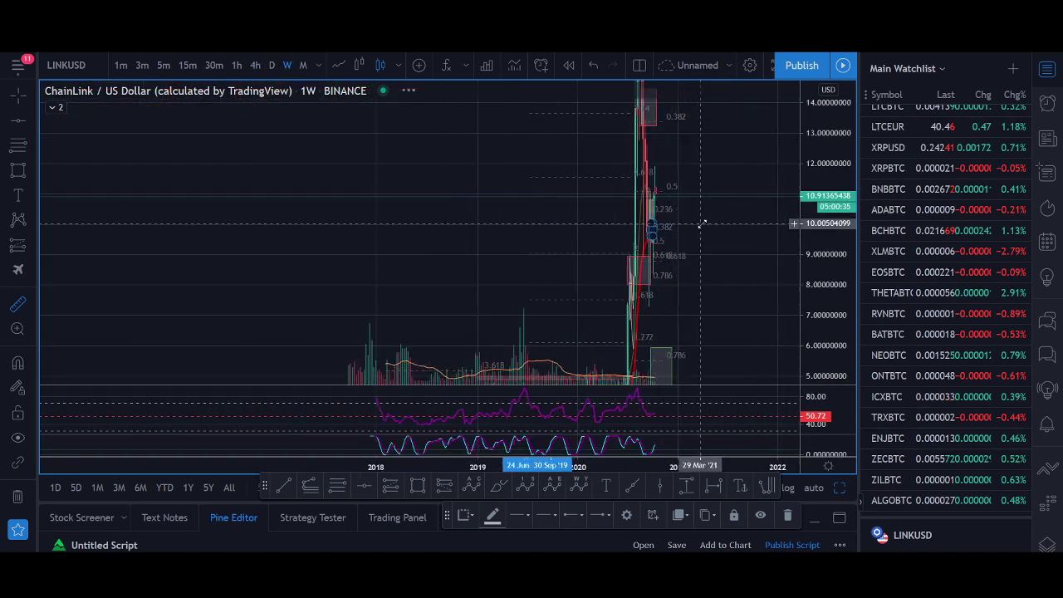
{"action": "scroll", "coordinate": [797, 315], "scroll_direction": "down", "scroll_amount": 3}
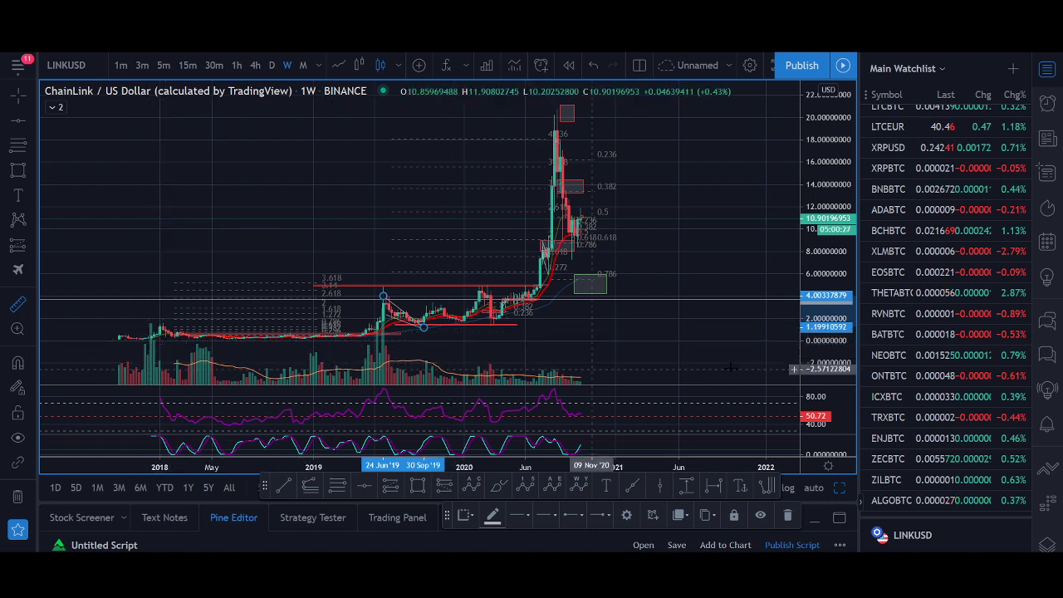
Measure a price range from about 6.16 to about 7.89 ending on 31 May 2021, and examine the weekly candles since 2019.
{"action": "left_click_drag", "start_coordinate": [813, 348], "coordinate": [813, 266]}
{"action": "left_click", "coordinate": [677, 304]}
{"action": "left_click_drag", "start_coordinate": [677, 271], "coordinate": [690, 166]}
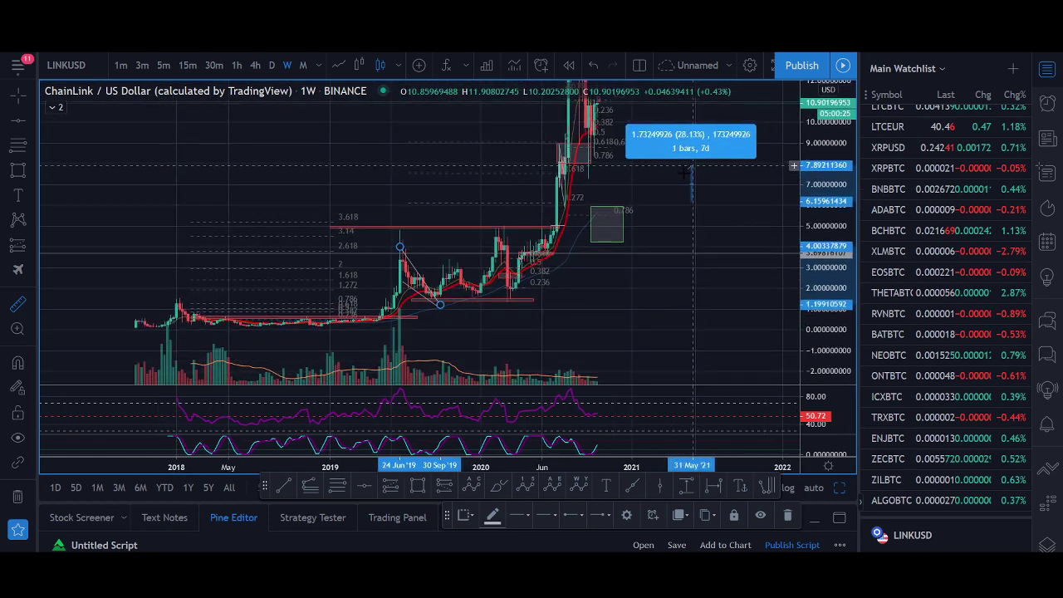
{"action": "left_click", "coordinate": [690, 166]}
{"action": "scroll", "coordinate": [629, 250], "scroll_direction": "up", "scroll_amount": 4}
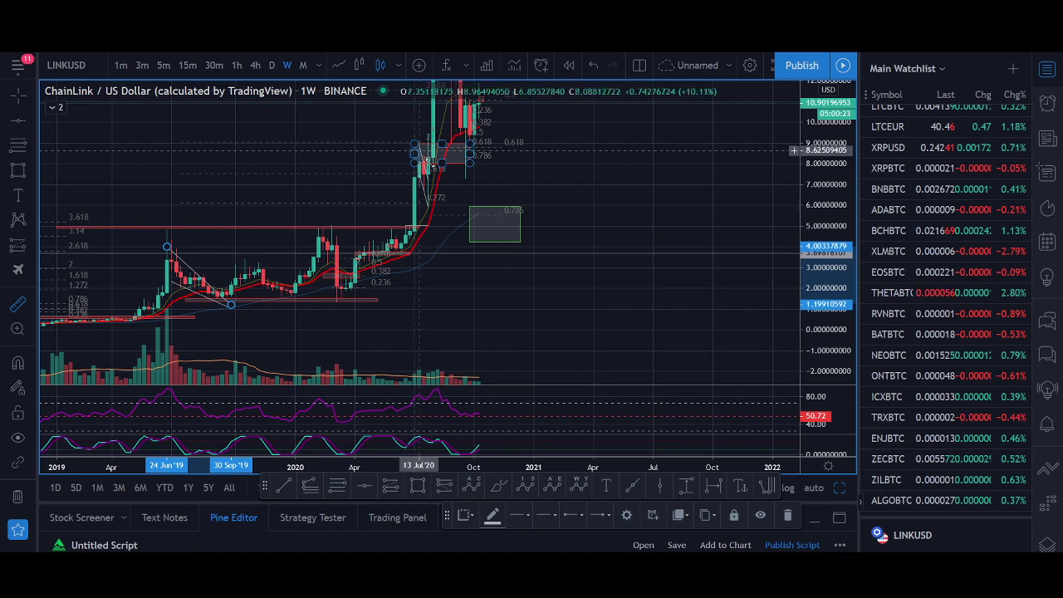
{"action": "left_click_drag", "start_coordinate": [817, 224], "coordinate": [785, 329]}
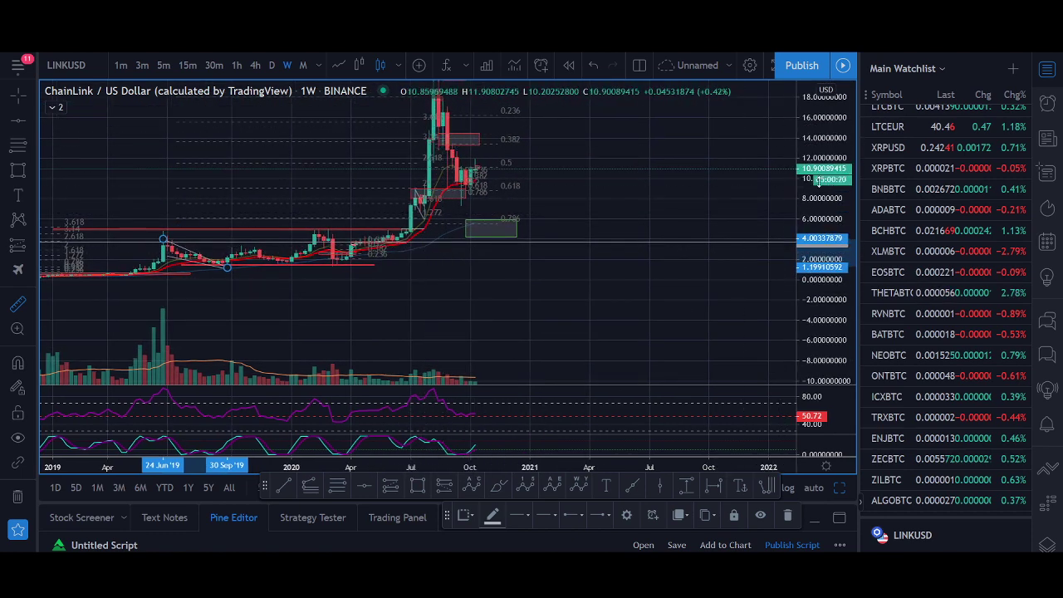
{"action": "left_click_drag", "start_coordinate": [818, 181], "coordinate": [817, 212]}
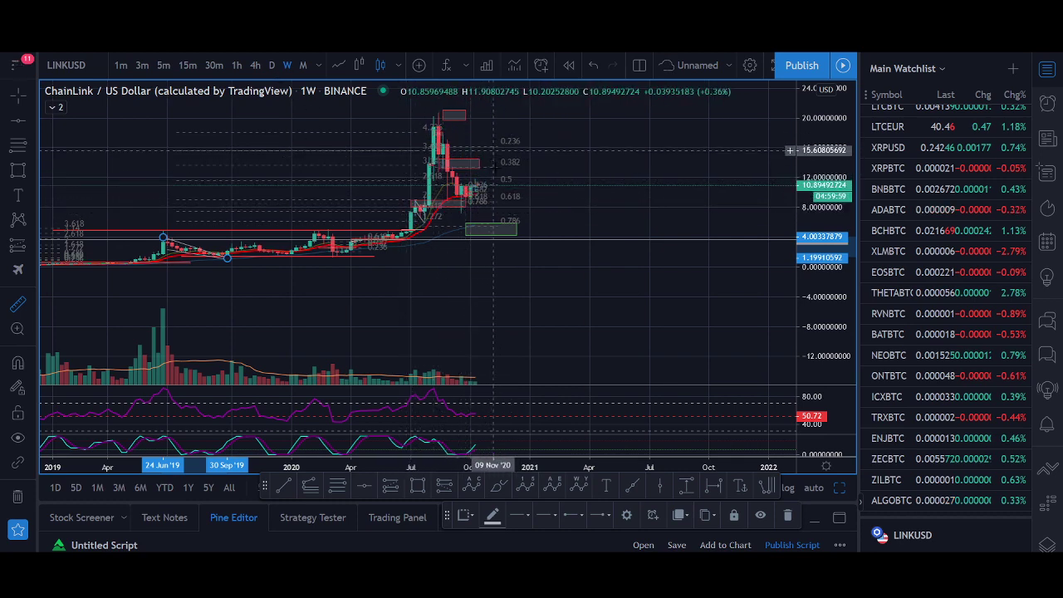
Examine the weekly LINKUSD candles from 2019 to October 2020 against the green support box and the red zones.
{"action": "left_click_drag", "start_coordinate": [818, 166], "coordinate": [817, 218]}
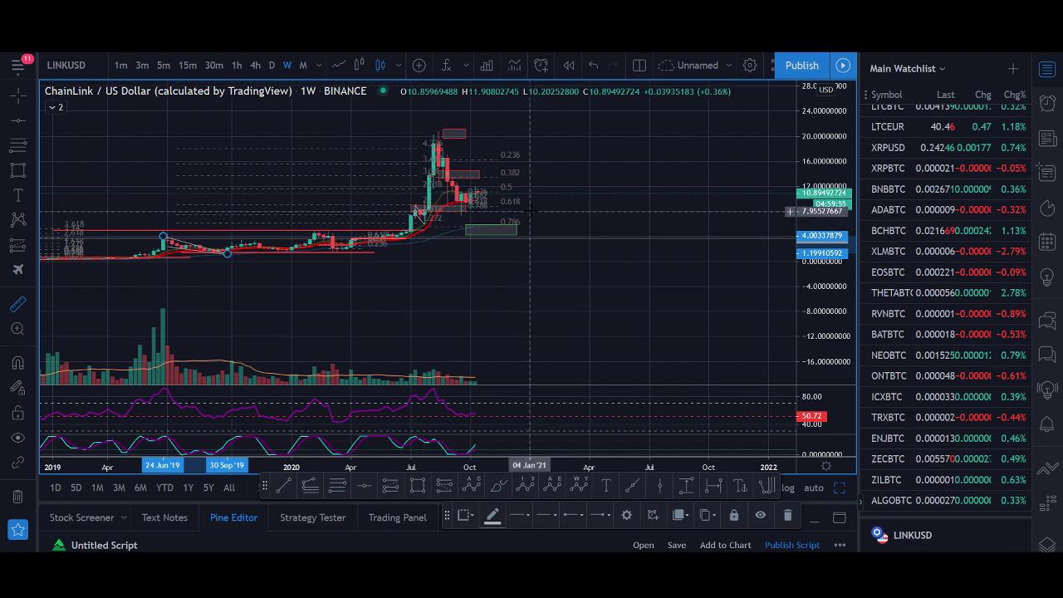
{"action": "left_click", "coordinate": [507, 235]}
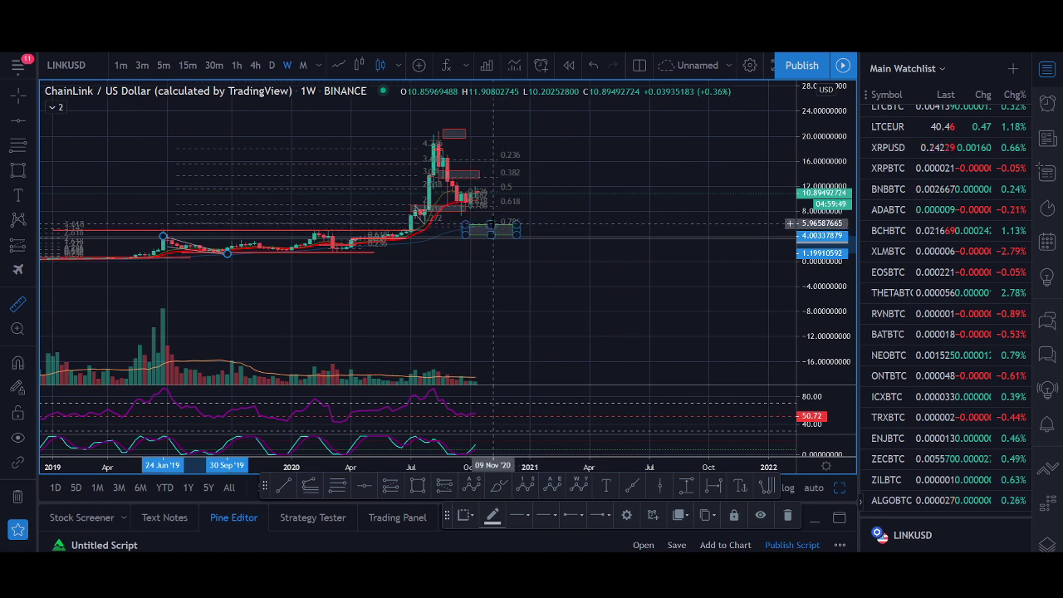
{"action": "scroll", "coordinate": [368, 255], "scroll_direction": "up", "scroll_amount": 1}
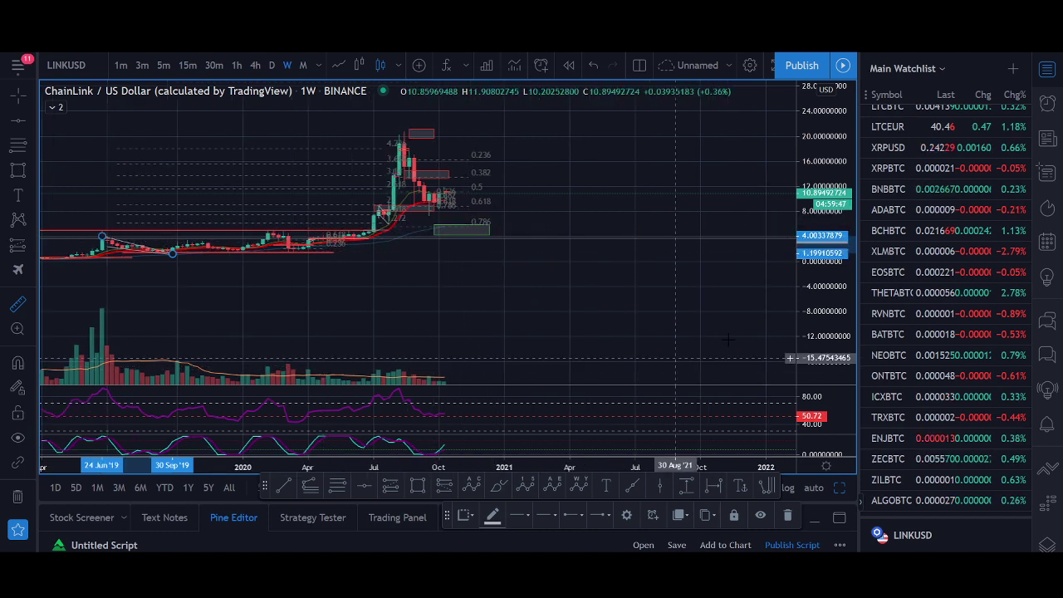
{"action": "left_click_drag", "start_coordinate": [820, 356], "coordinate": [820, 193]}
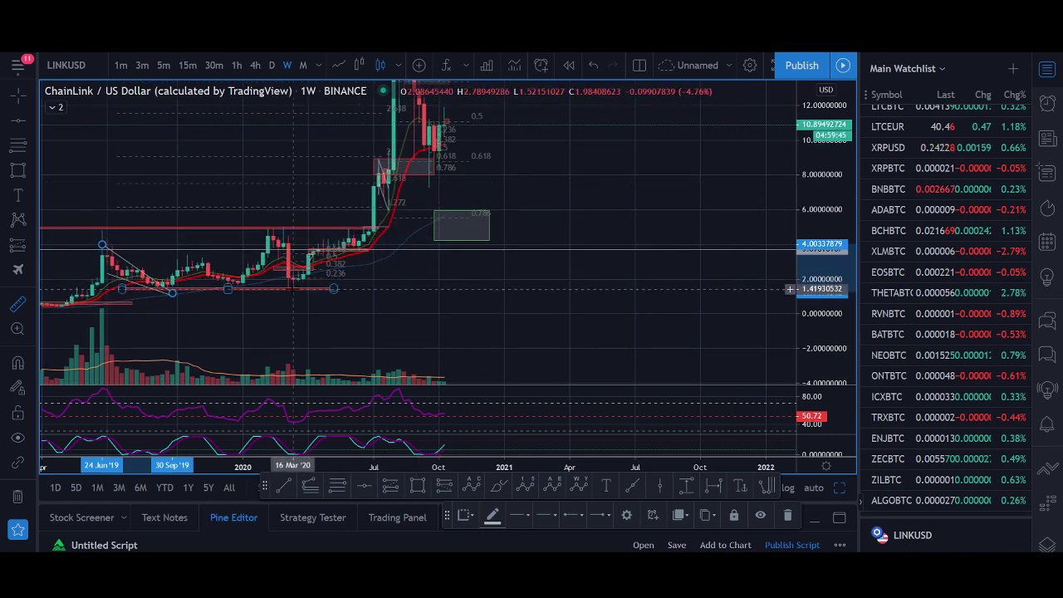
{"action": "left_click_drag", "start_coordinate": [606, 188], "coordinate": [540, 366]}
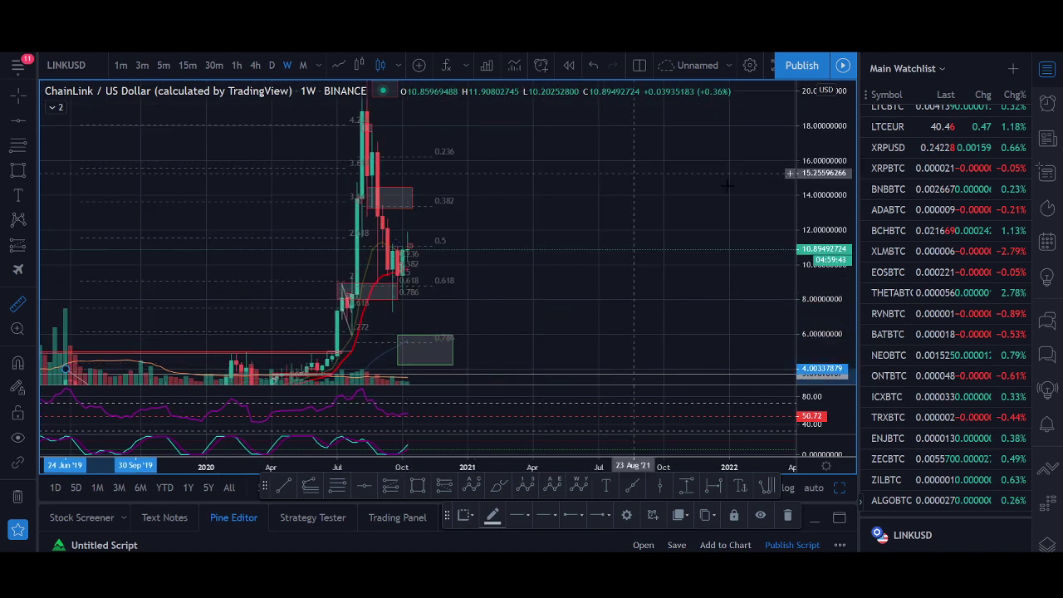
{"action": "left_click_drag", "start_coordinate": [802, 256], "coordinate": [802, 332]}
{"action": "left_click_drag", "start_coordinate": [807, 145], "coordinate": [811, 223]}
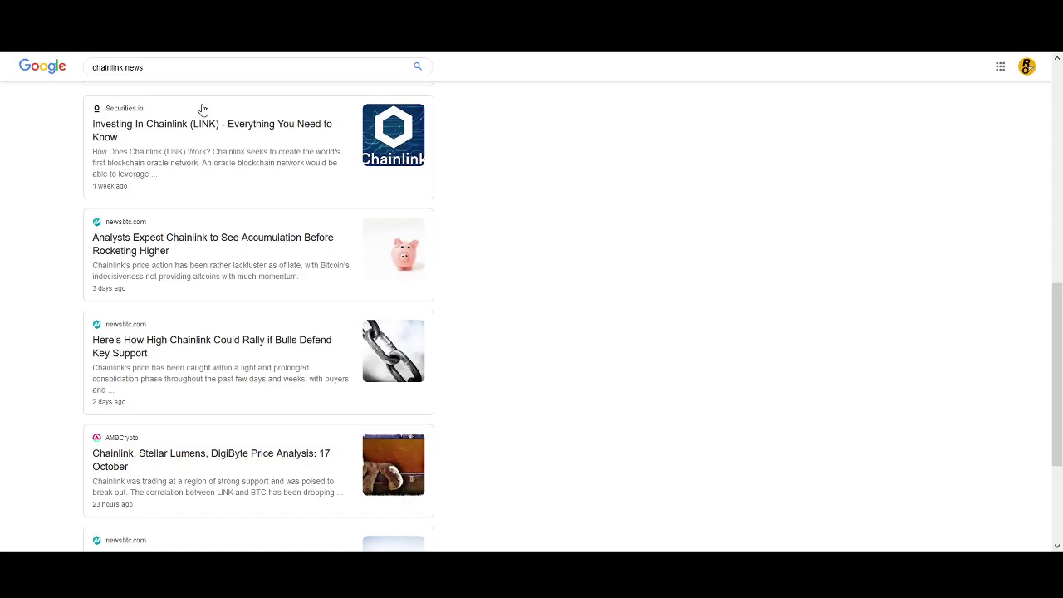
Switch to the Google News results for "chainlink news" and open the Brave New Coin ChainLink Price Analysis article in a new tab.
{"action": "scroll", "coordinate": [236, 177], "scroll_direction": "up", "scroll_amount": 3}
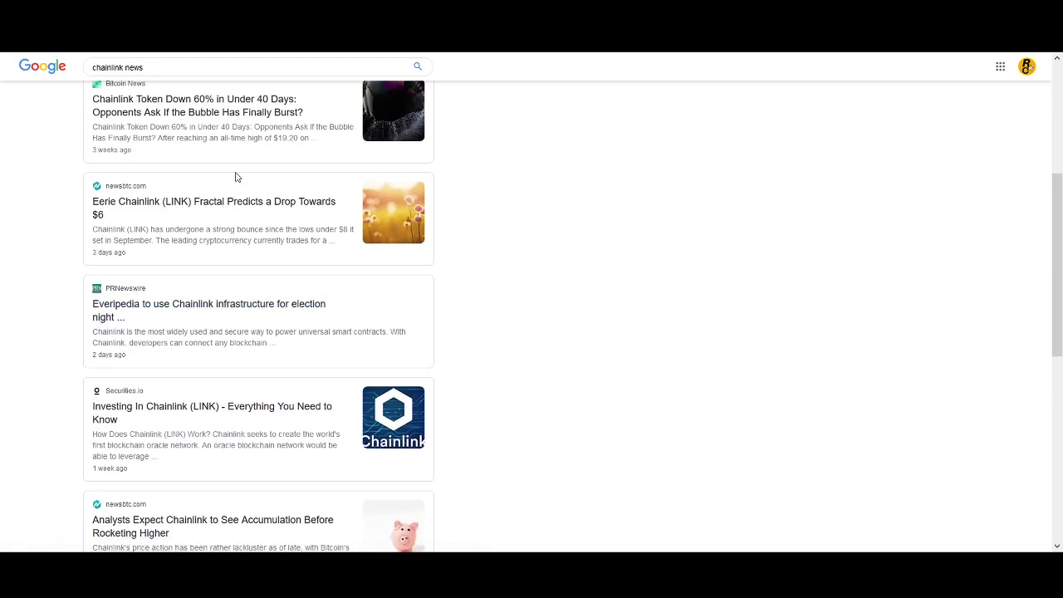
{"action": "scroll", "coordinate": [469, 257], "scroll_direction": "up", "scroll_amount": 2}
{"action": "scroll", "coordinate": [220, 220], "scroll_direction": "up", "scroll_amount": 2}
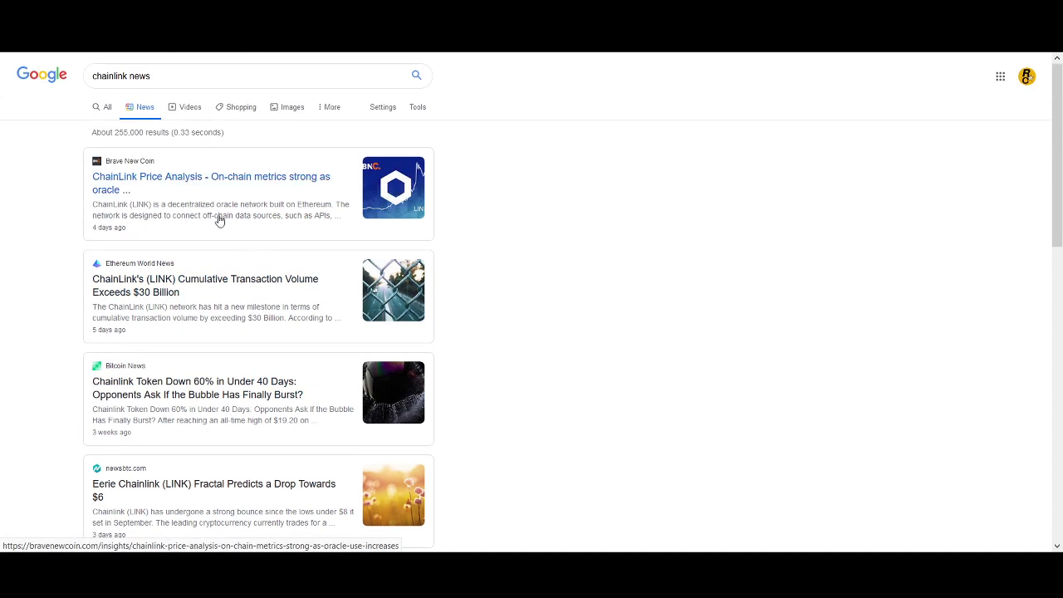
{"action": "right_click", "coordinate": [191, 189]}
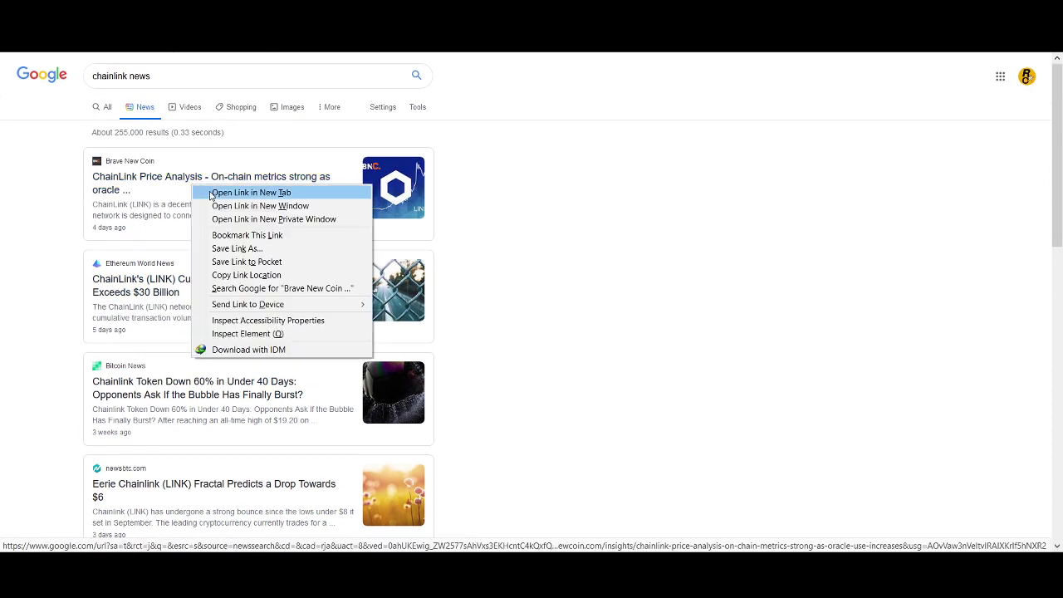
{"action": "left_click", "coordinate": [218, 193]}
Look through the remaining Chainlink headlines in the news results, including the price analyses, rally forecasts and transaction volume story.
{"action": "scroll", "coordinate": [196, 216], "scroll_direction": "down", "scroll_amount": 4}
{"action": "scroll", "coordinate": [195, 233], "scroll_direction": "down", "scroll_amount": 1}
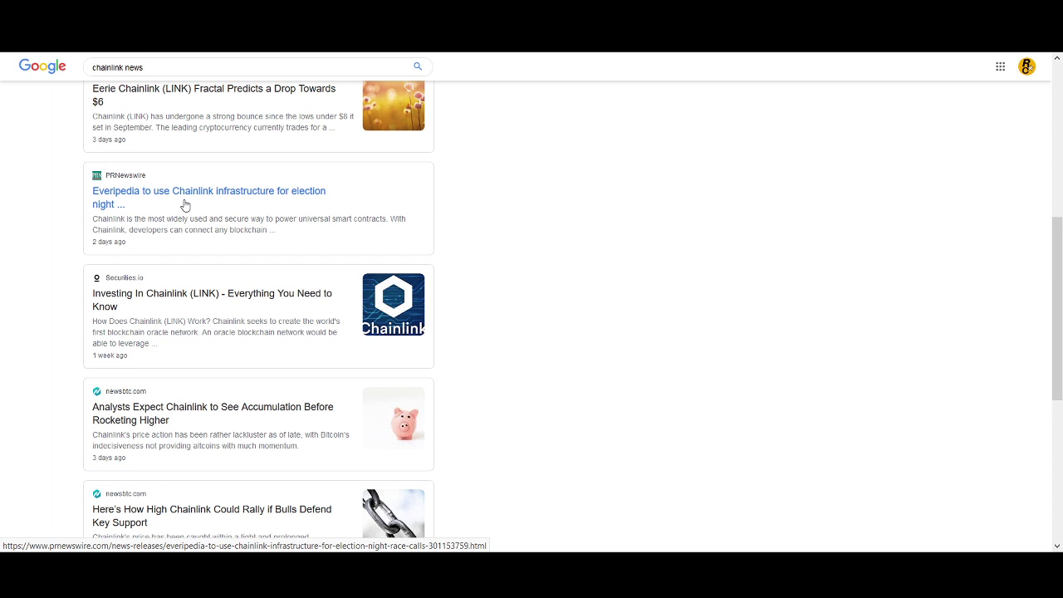
{"action": "scroll", "coordinate": [186, 205], "scroll_direction": "down", "scroll_amount": 3}
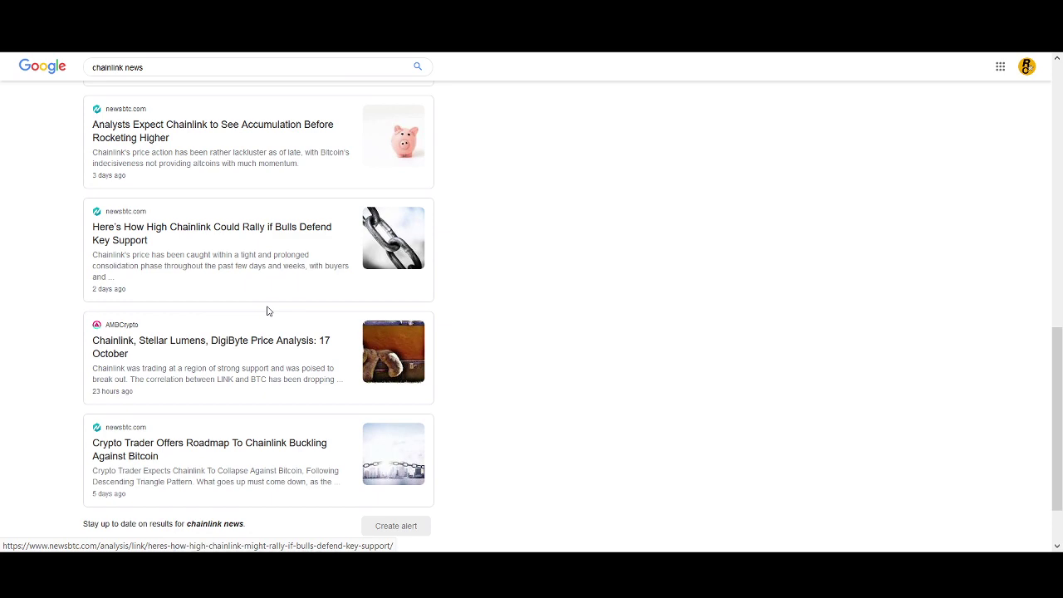
{"action": "scroll", "coordinate": [274, 320], "scroll_direction": "down", "scroll_amount": 1}
{"action": "scroll", "coordinate": [278, 326], "scroll_direction": "up", "scroll_amount": 7}
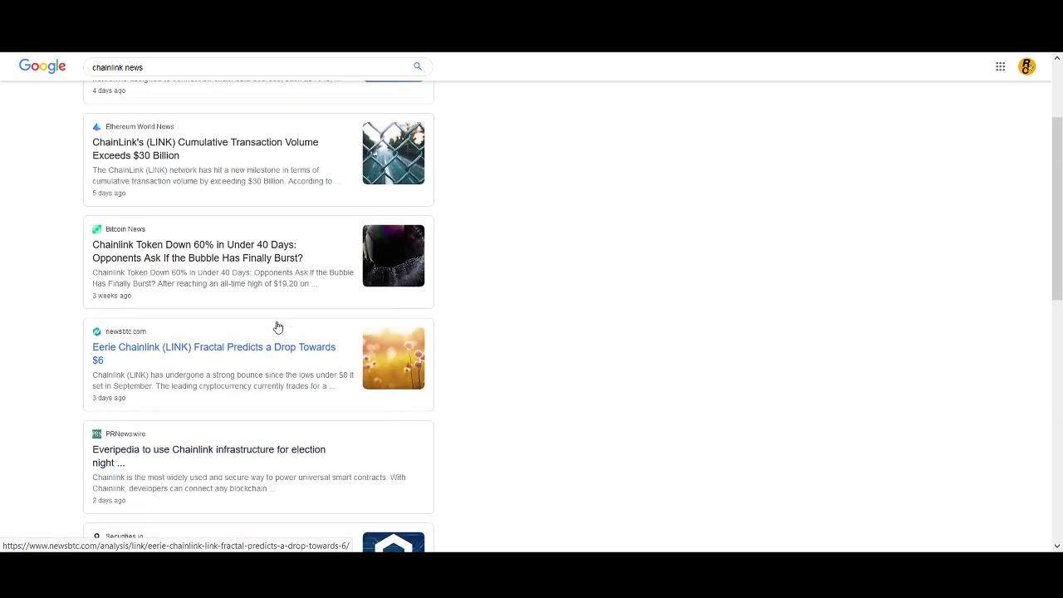
{"action": "scroll", "coordinate": [278, 326], "scroll_direction": "up", "scroll_amount": 1}
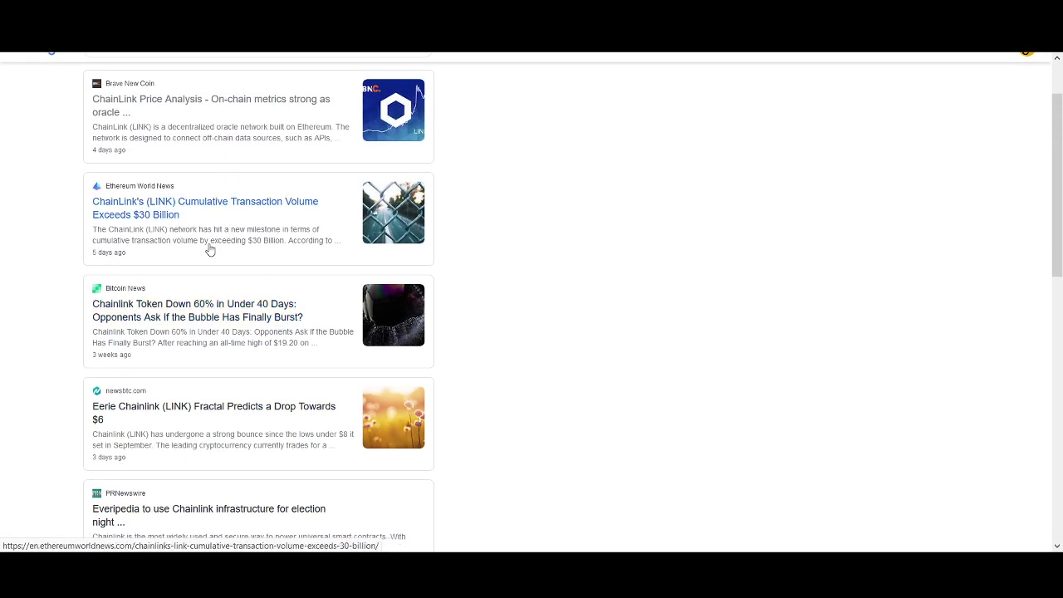
{"action": "scroll", "coordinate": [203, 247], "scroll_direction": "up", "scroll_amount": 2}
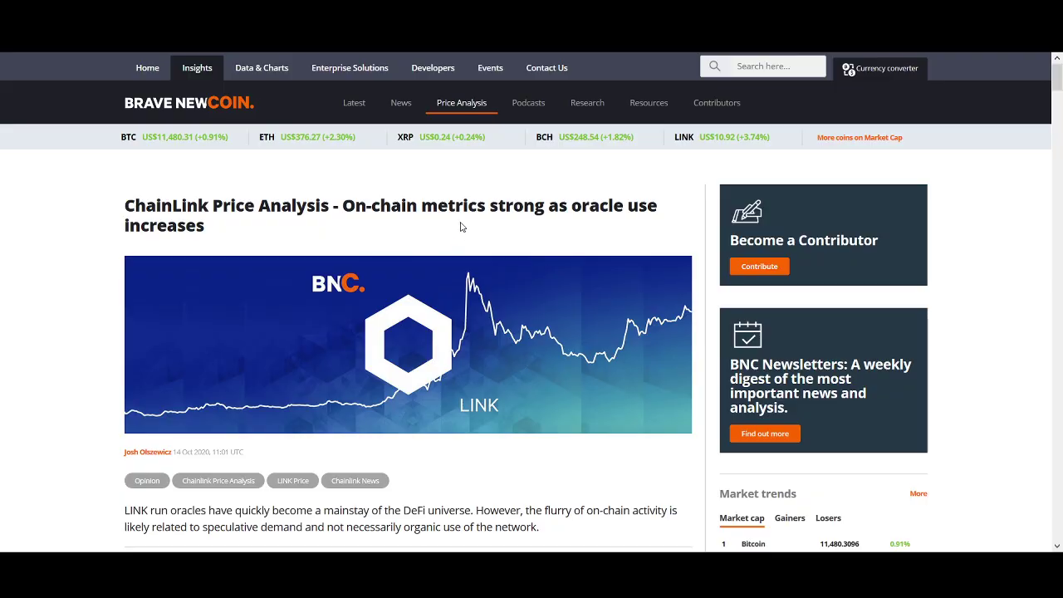
Read through the Brave New Coin article's sections on LINK token supply, contract transaction counts, the oracle network's partners and on-chain transactions.
{"action": "scroll", "coordinate": [461, 227], "scroll_direction": "down", "scroll_amount": 10}
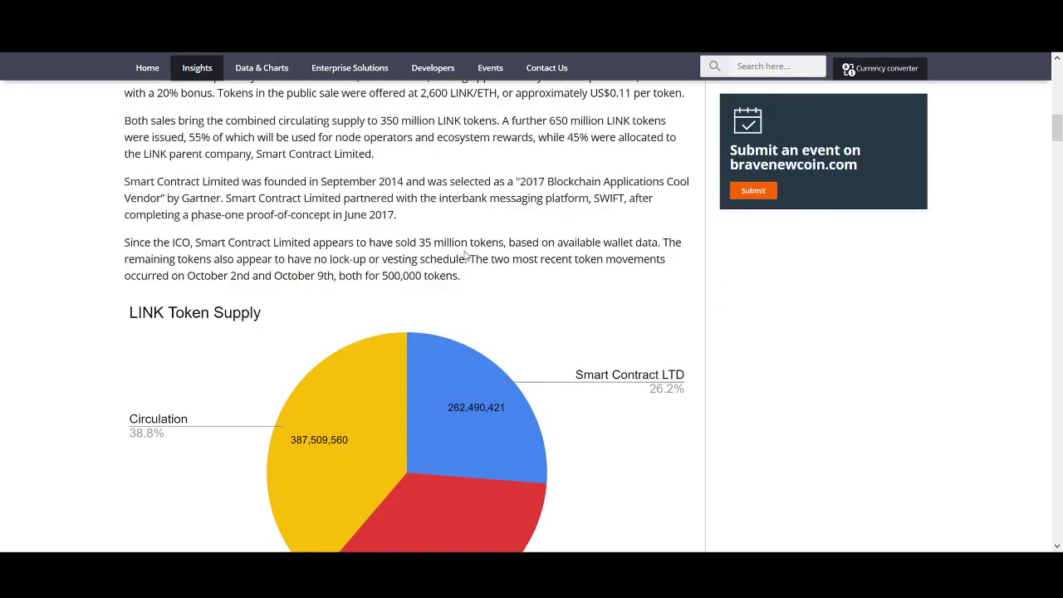
{"action": "scroll", "coordinate": [464, 254], "scroll_direction": "down", "scroll_amount": 3}
{"action": "scroll", "coordinate": [463, 256], "scroll_direction": "down", "scroll_amount": 3}
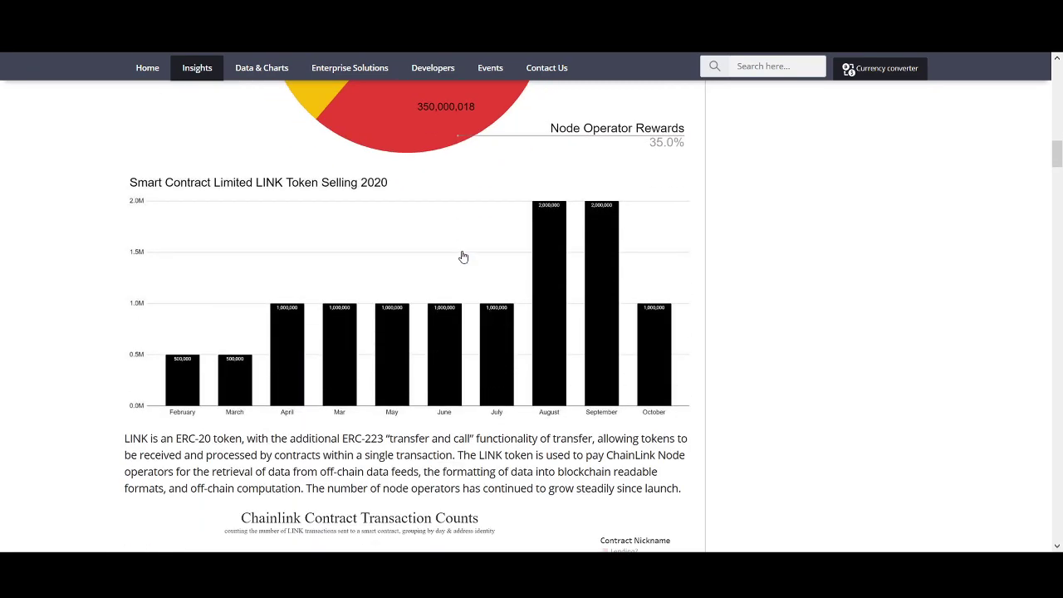
{"action": "scroll", "coordinate": [464, 256], "scroll_direction": "down", "scroll_amount": 7}
{"action": "scroll", "coordinate": [463, 258], "scroll_direction": "up", "scroll_amount": 3}
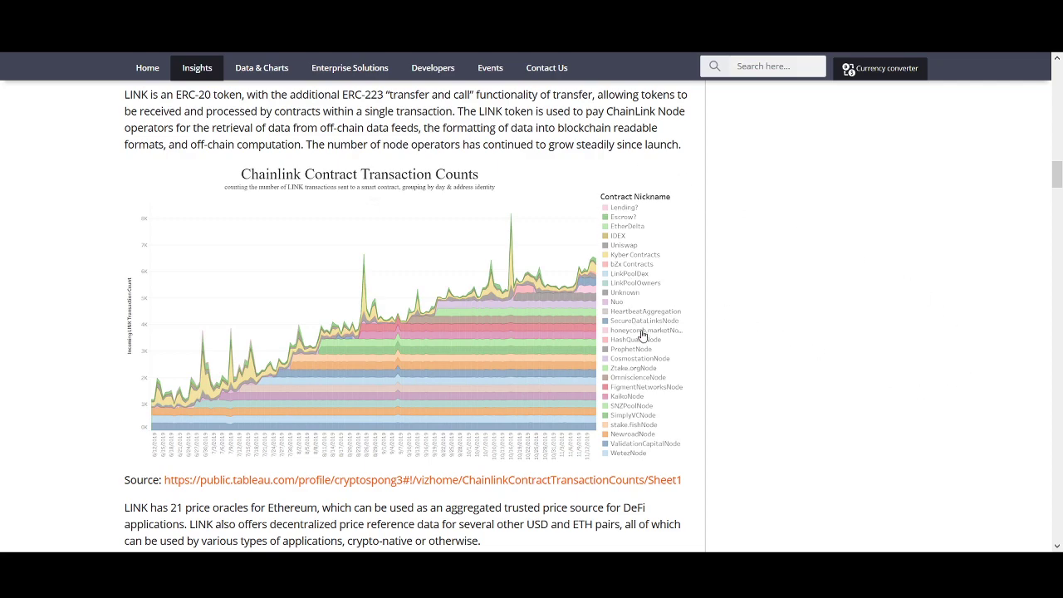
{"action": "scroll", "coordinate": [726, 375], "scroll_direction": "down", "scroll_amount": 9}
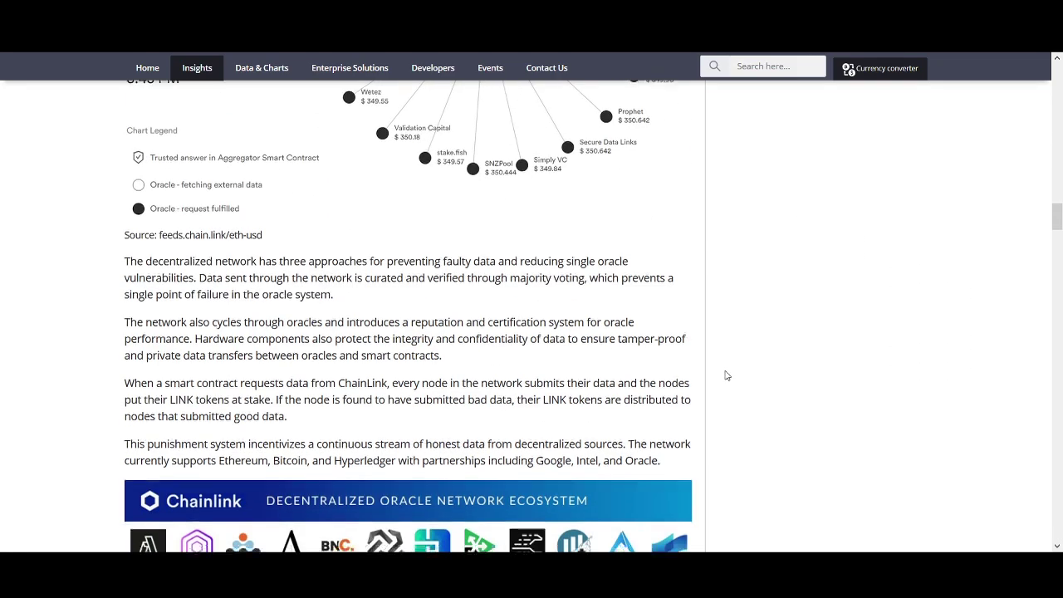
{"action": "scroll", "coordinate": [727, 376], "scroll_direction": "down", "scroll_amount": 3}
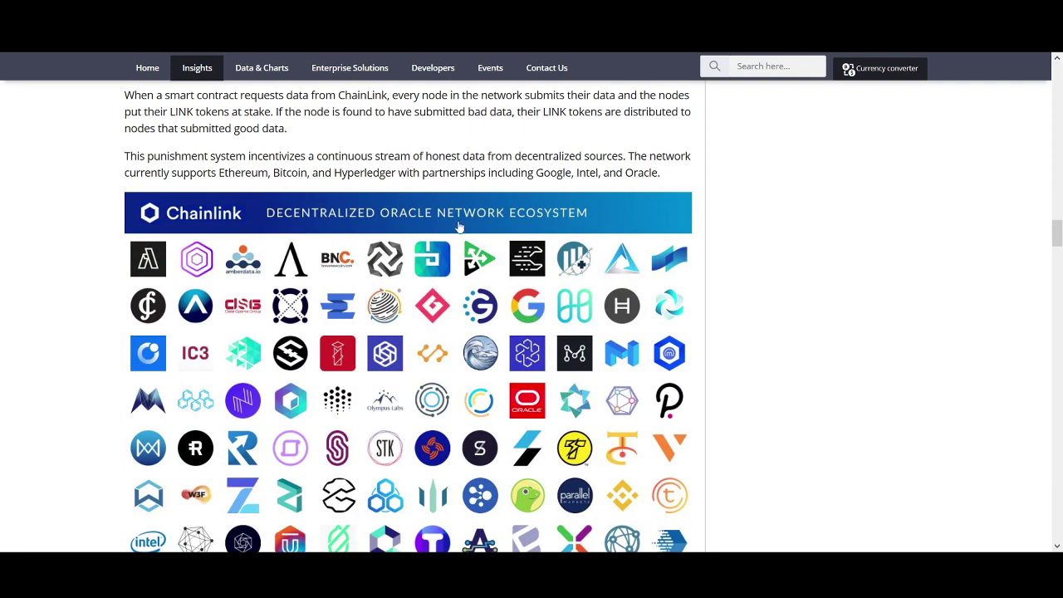
{"action": "scroll", "coordinate": [631, 375], "scroll_direction": "down", "scroll_amount": 4}
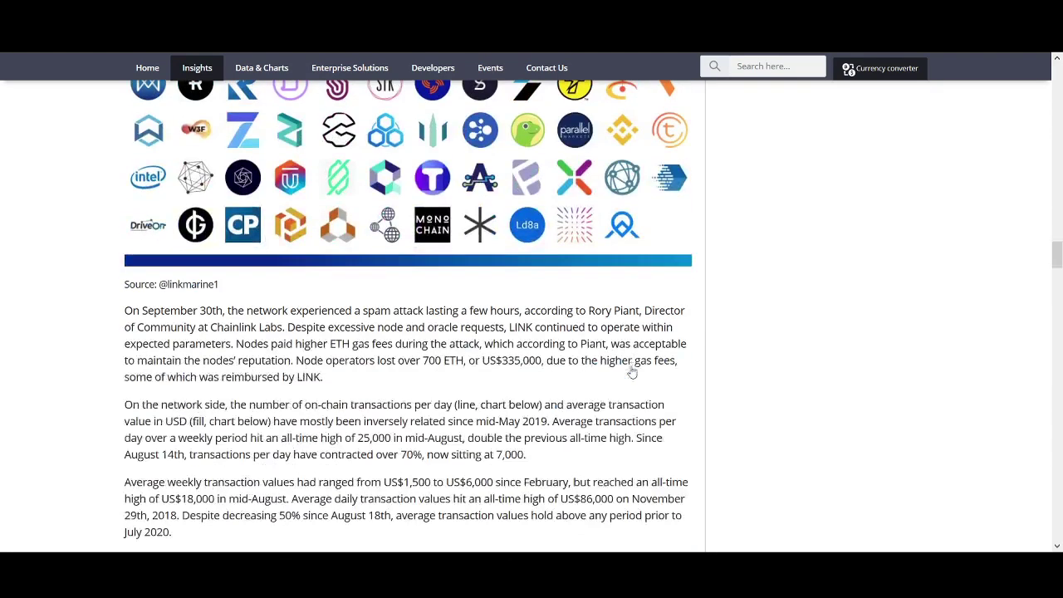
{"action": "scroll", "coordinate": [629, 362], "scroll_direction": "down", "scroll_amount": 3}
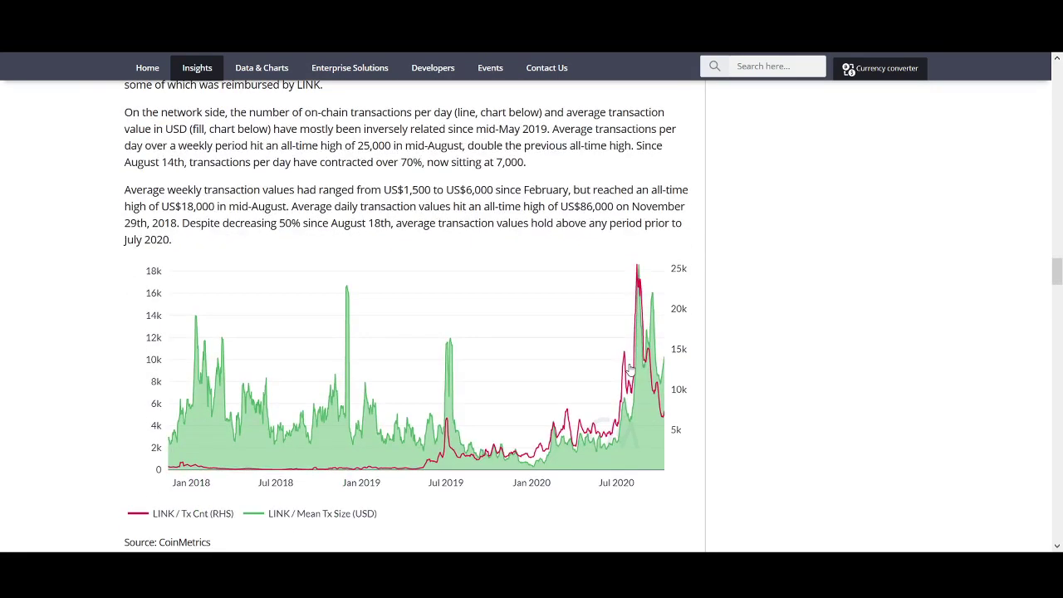
{"action": "middle_click", "coordinate": [743, 375]}
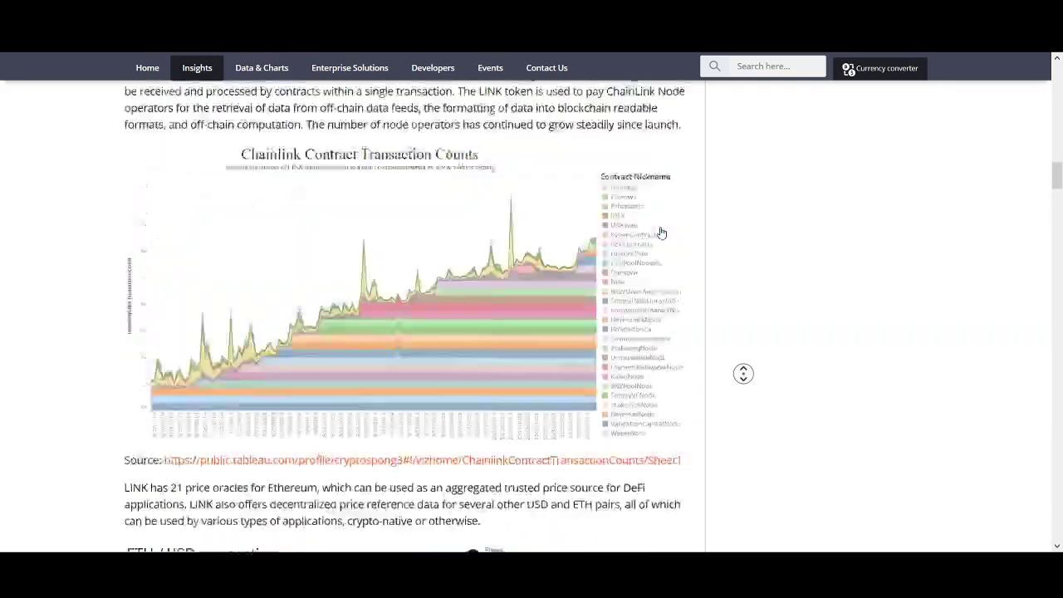
{"action": "middle_click", "coordinate": [660, 228]}
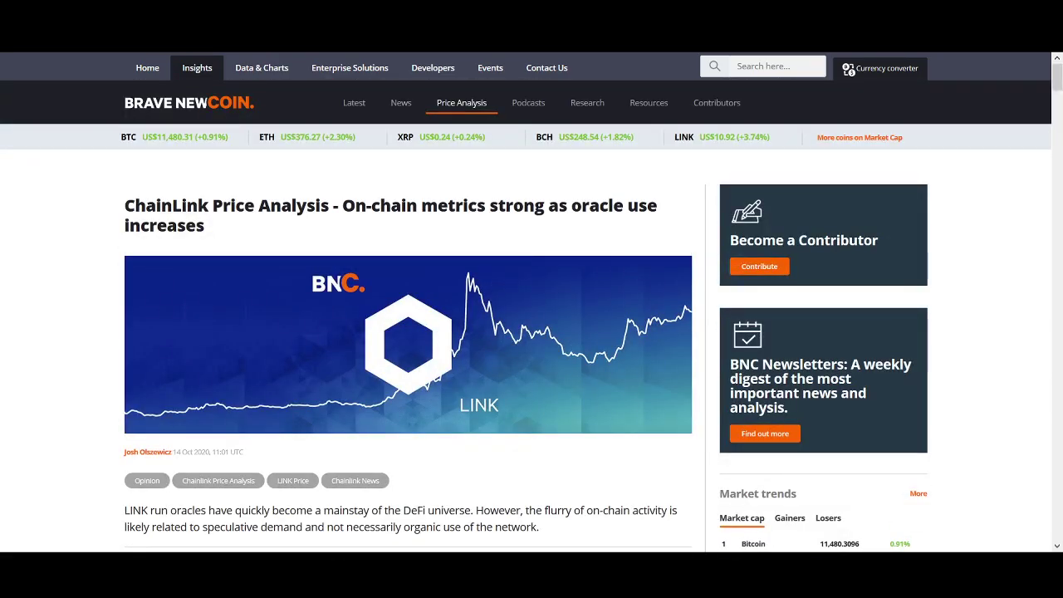
Switch to the YouTube channel's video list and browse the older price prediction videos from early 2020.
{"action": "key", "text": "ctrl+Tab"}
{"action": "scroll", "coordinate": [512, 407], "scroll_direction": "down", "scroll_amount": 10}
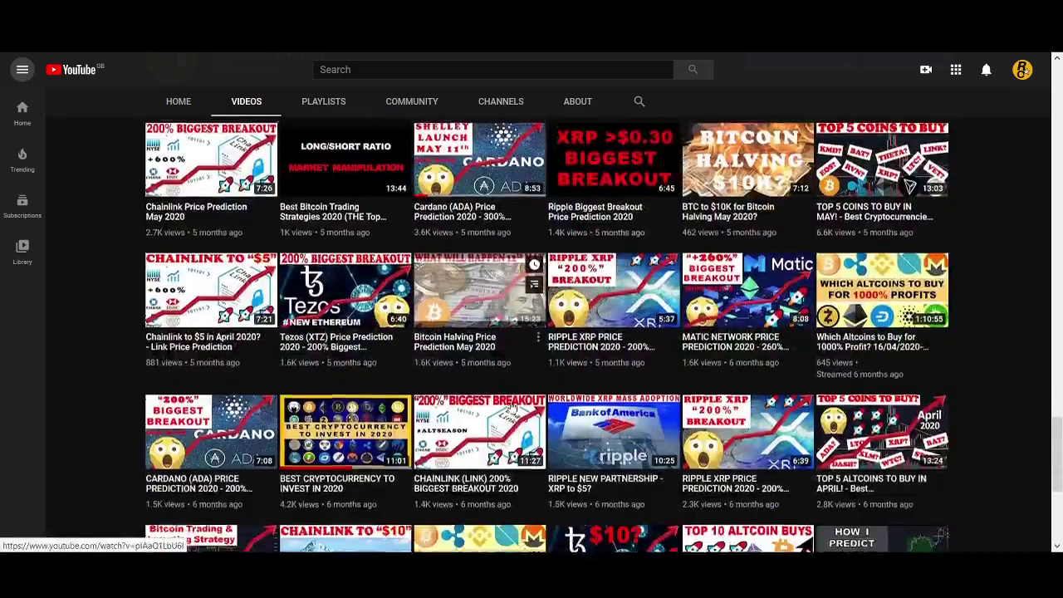
{"action": "scroll", "coordinate": [512, 407], "scroll_direction": "down", "scroll_amount": 10}
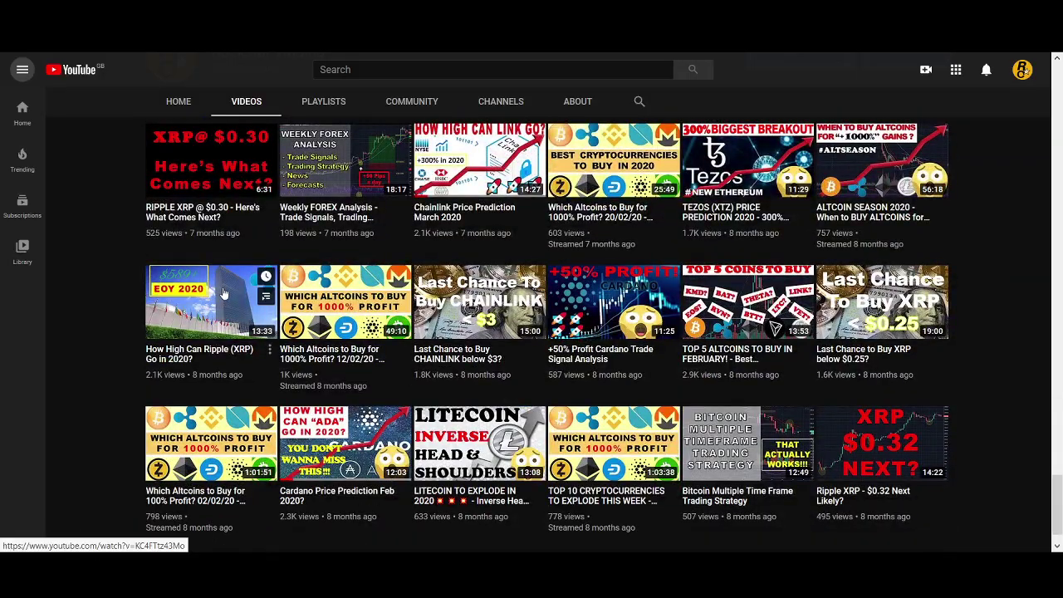
Return to TradingView and load the LINKBTC chart from the watchlist.
{"action": "key", "text": "ctrl+Tab"}
{"action": "scroll", "coordinate": [920, 407], "scroll_direction": "down", "scroll_amount": 6}
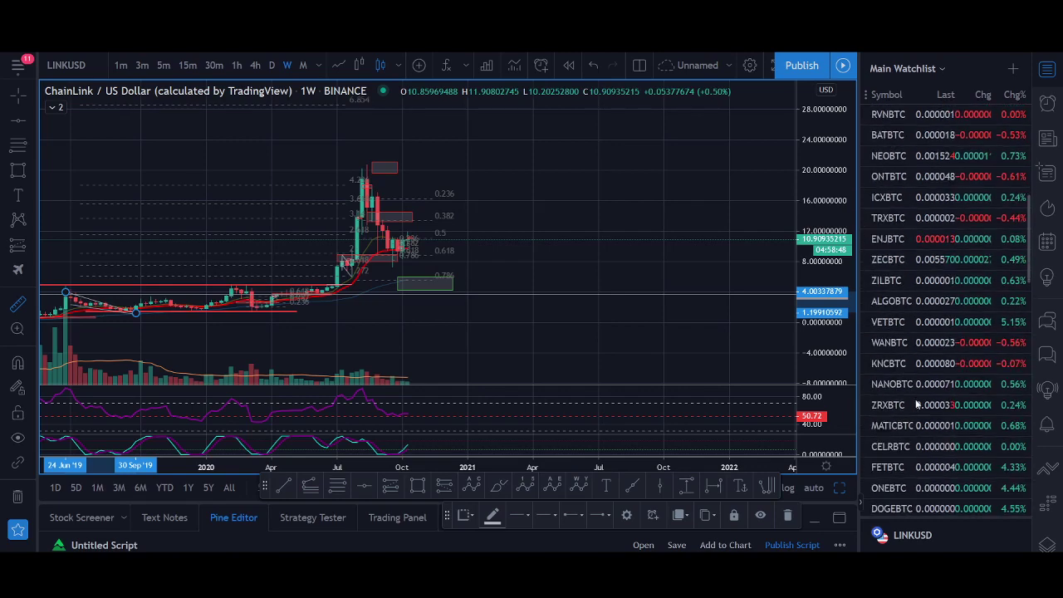
{"action": "scroll", "coordinate": [924, 426], "scroll_direction": "down", "scroll_amount": 2}
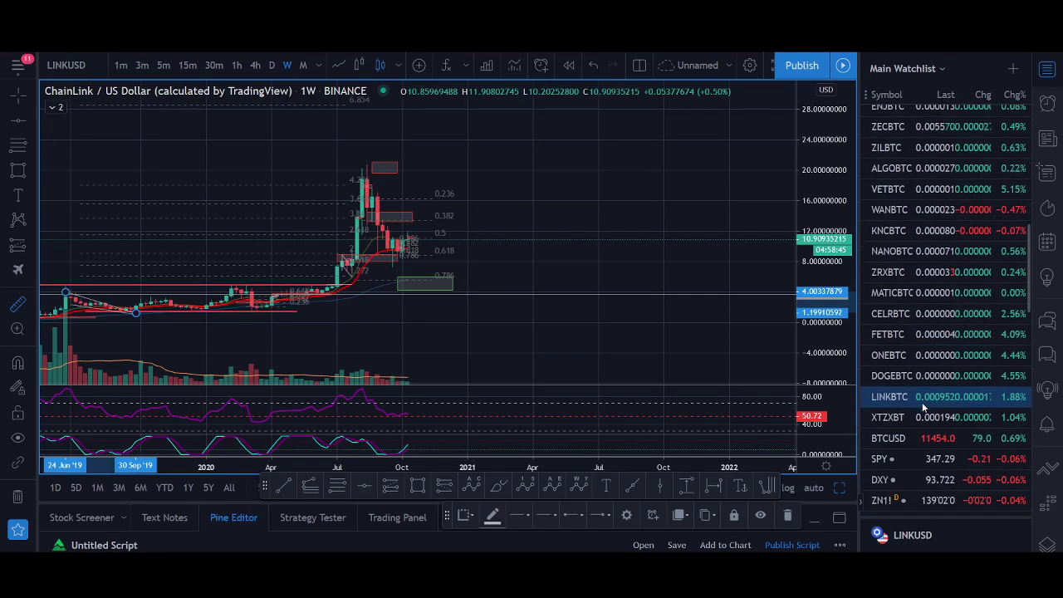
{"action": "left_click", "coordinate": [925, 403]}
{"action": "scroll", "coordinate": [451, 270], "scroll_direction": "down", "scroll_amount": 4}
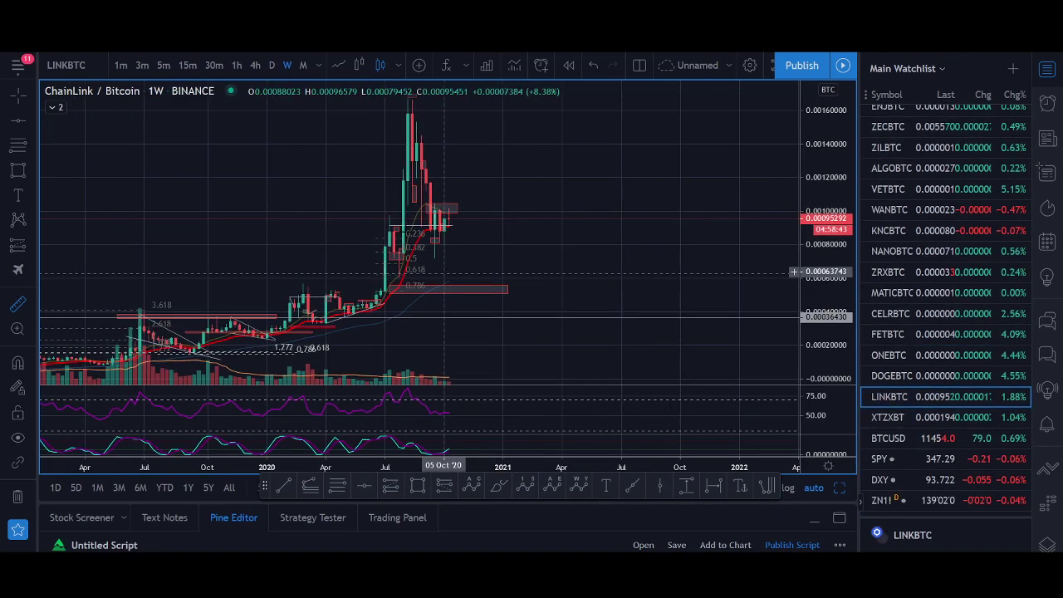
Switch the LINKBTC chart to the 4-hour interval and examine the price action from July to October 2020 around the red zones.
{"action": "left_click", "coordinate": [255, 65]}
{"action": "scroll", "coordinate": [532, 230], "scroll_direction": "down", "scroll_amount": 8}
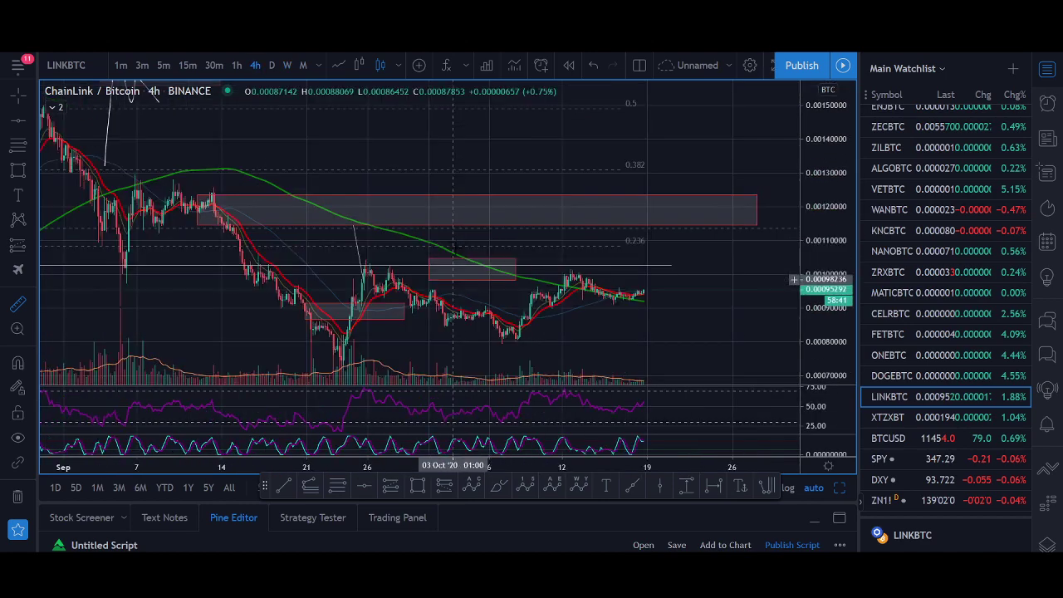
{"action": "scroll", "coordinate": [544, 304], "scroll_direction": "down", "scroll_amount": 4}
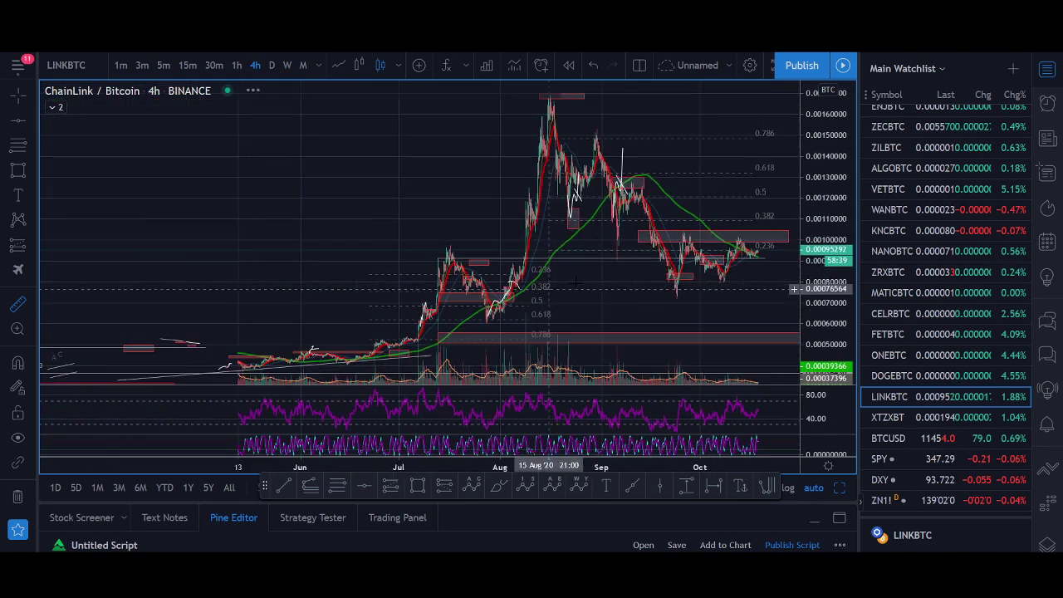
{"action": "scroll", "coordinate": [594, 259], "scroll_direction": "up", "scroll_amount": 8}
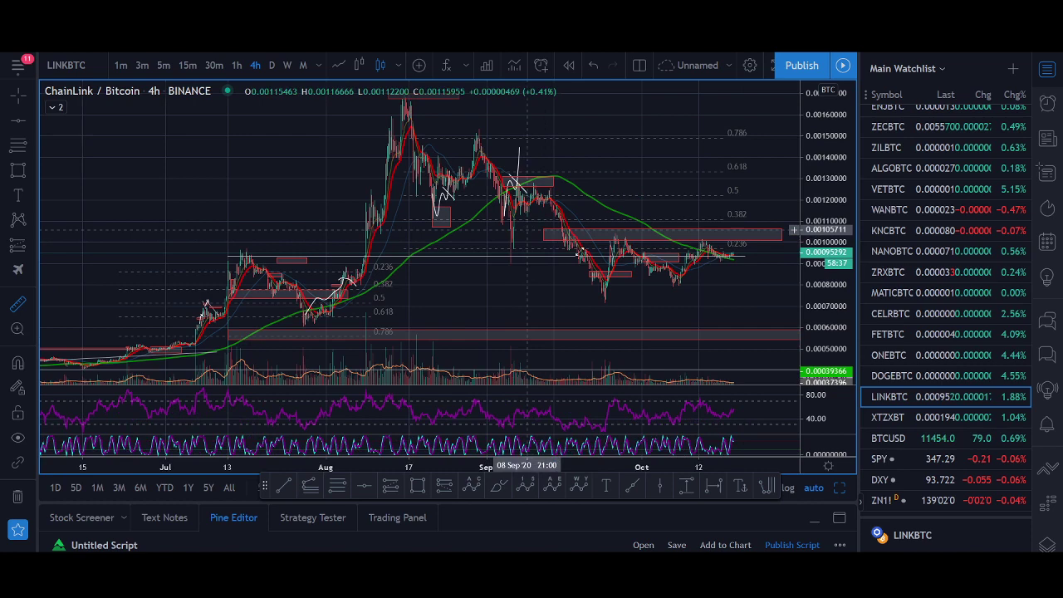
{"action": "scroll", "coordinate": [495, 308], "scroll_direction": "up", "scroll_amount": 4}
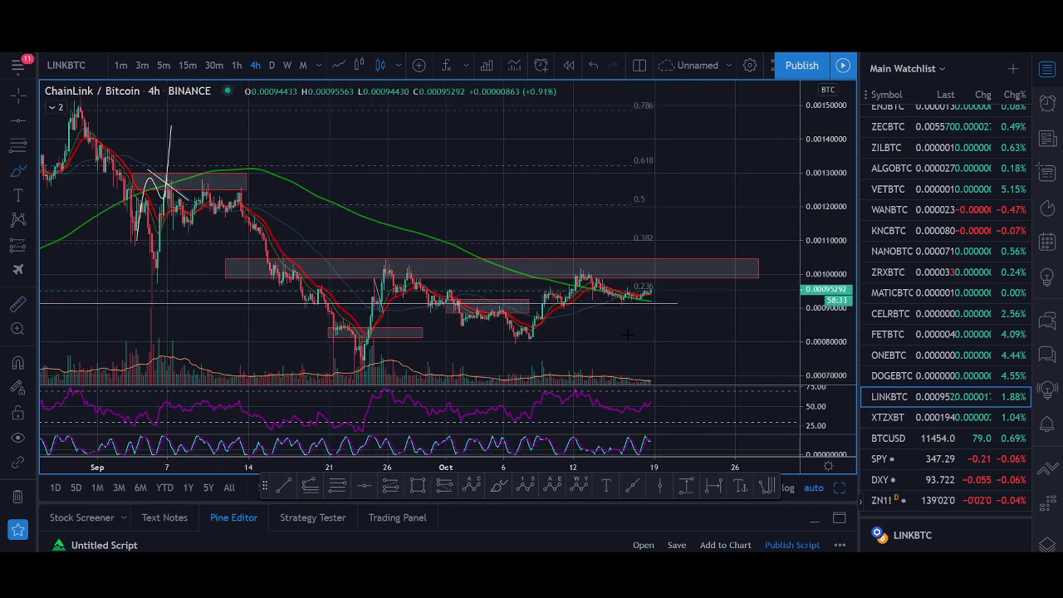
Sketch with the Brush a projected LINKBTC path rising above the red resistance zone and falling to about 0.00077, and undo it.
{"action": "left_click_drag", "start_coordinate": [650, 298], "coordinate": [657, 244]}
{"action": "left_click_drag", "start_coordinate": [661, 305], "coordinate": [708, 340]}
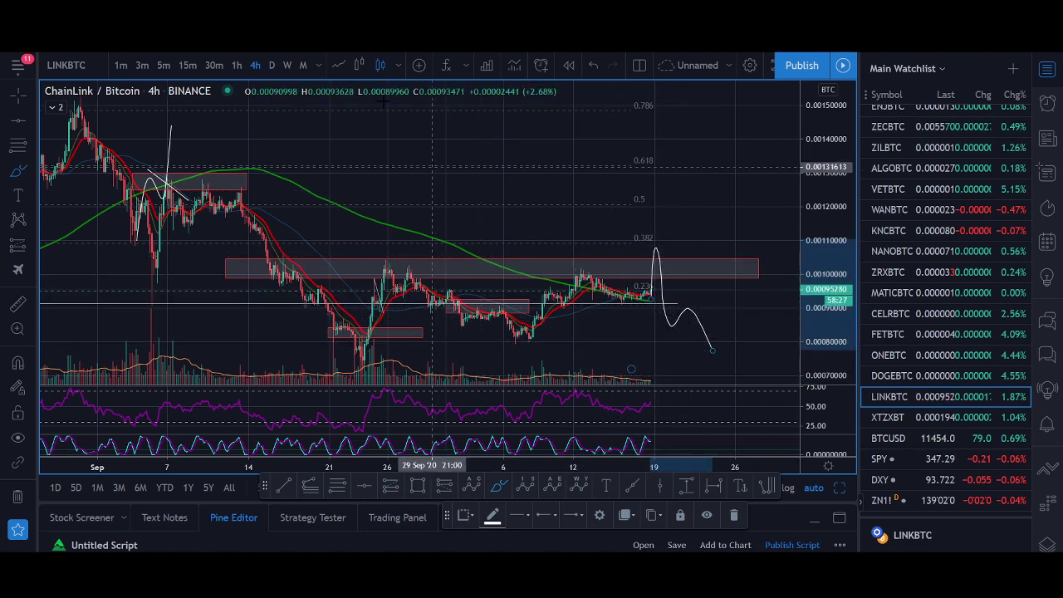
{"action": "left_click", "coordinate": [591, 73]}
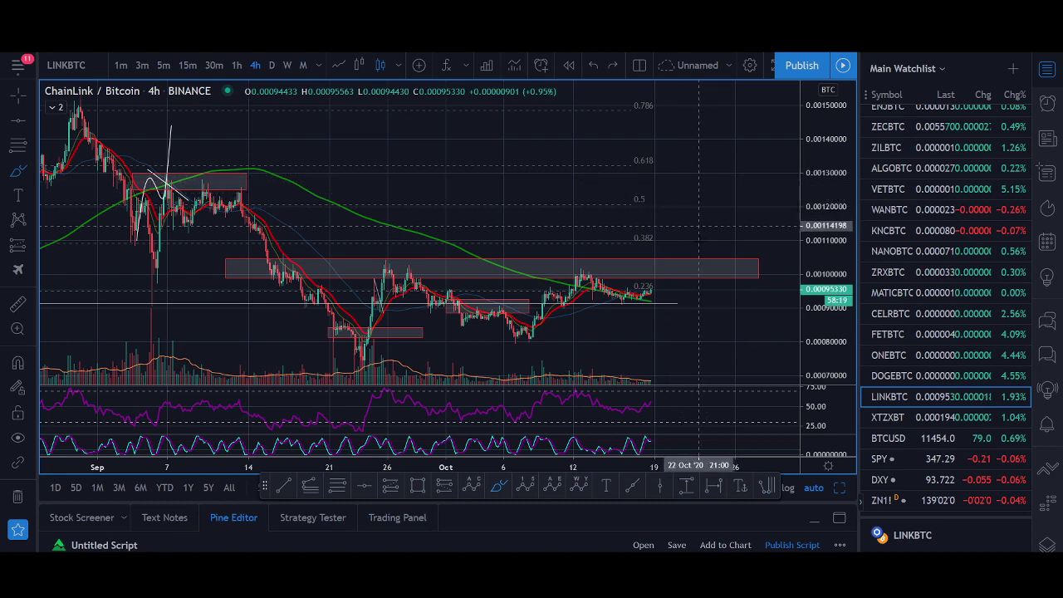
{"action": "scroll", "coordinate": [642, 295], "scroll_direction": "down", "scroll_amount": 5}
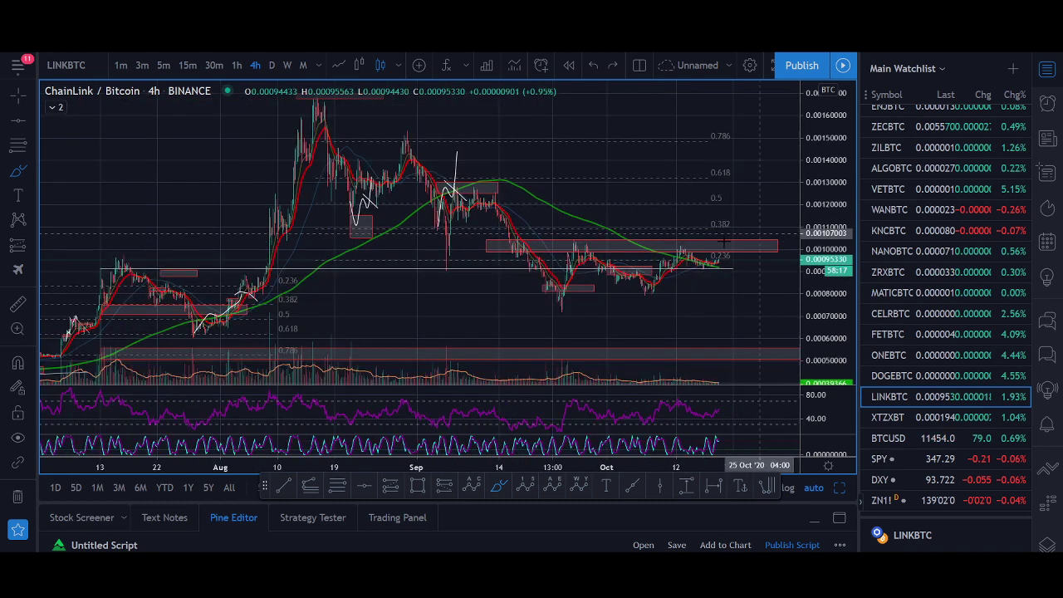
Switch the LINKBTC chart to the daily interval and examine the price action from early 2020 to October around the moving averages.
{"action": "left_click_drag", "start_coordinate": [822, 215], "coordinate": [822, 273]}
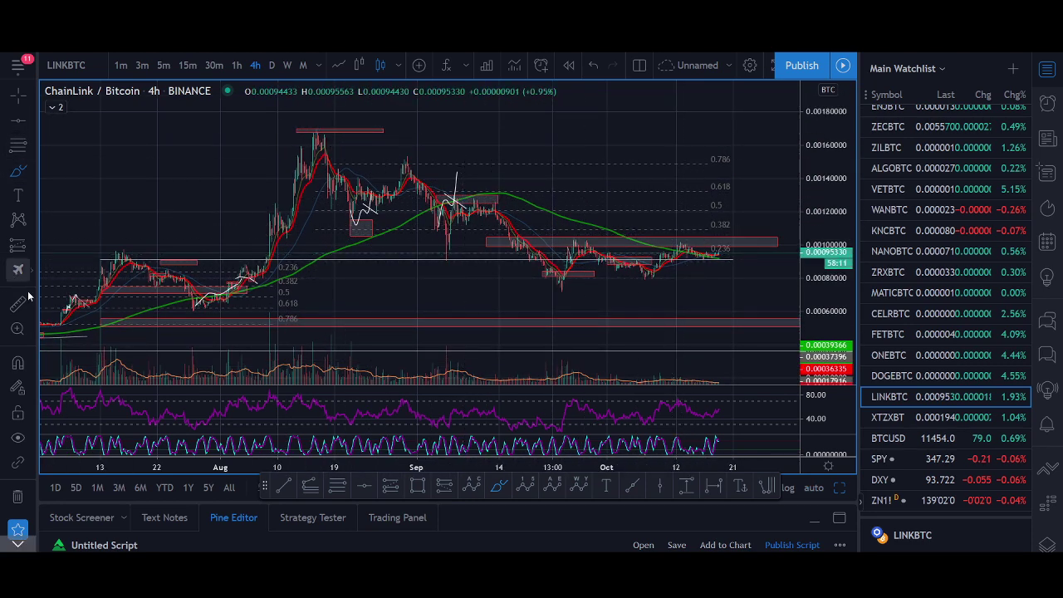
{"action": "scroll", "coordinate": [318, 294], "scroll_direction": "down", "scroll_amount": 3}
{"action": "scroll", "coordinate": [318, 294], "scroll_direction": "down", "scroll_amount": 4}
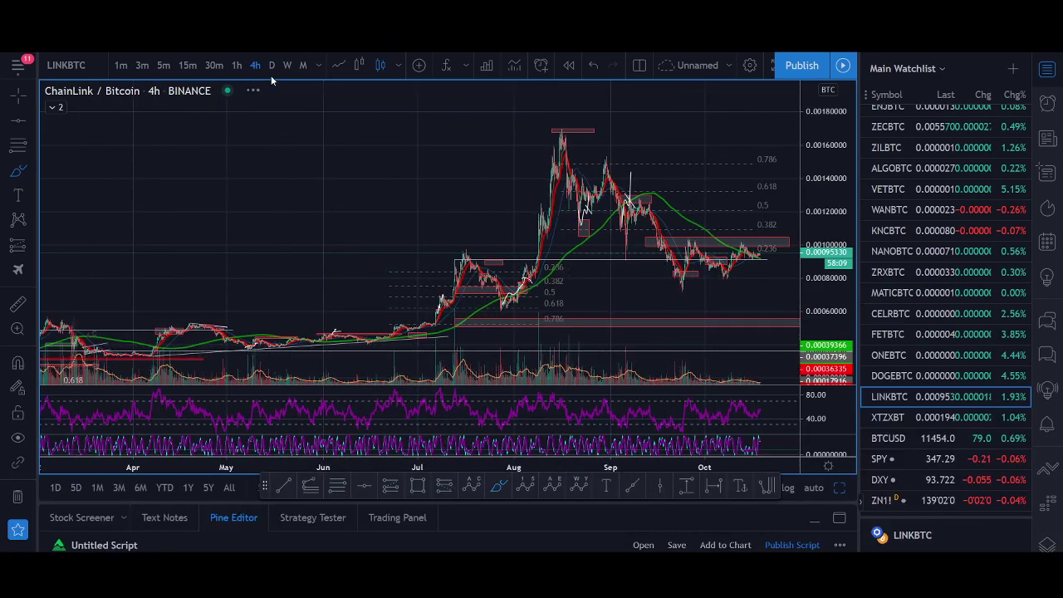
{"action": "scroll", "coordinate": [521, 227], "scroll_direction": "up", "scroll_amount": 10}
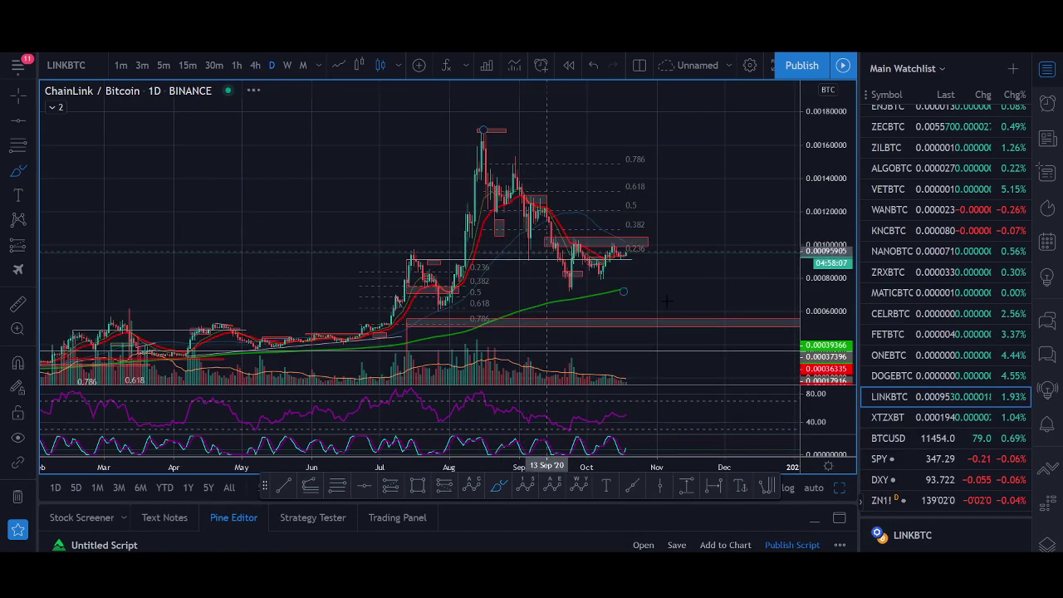
{"action": "left_click_drag", "start_coordinate": [815, 345], "coordinate": [814, 264]}
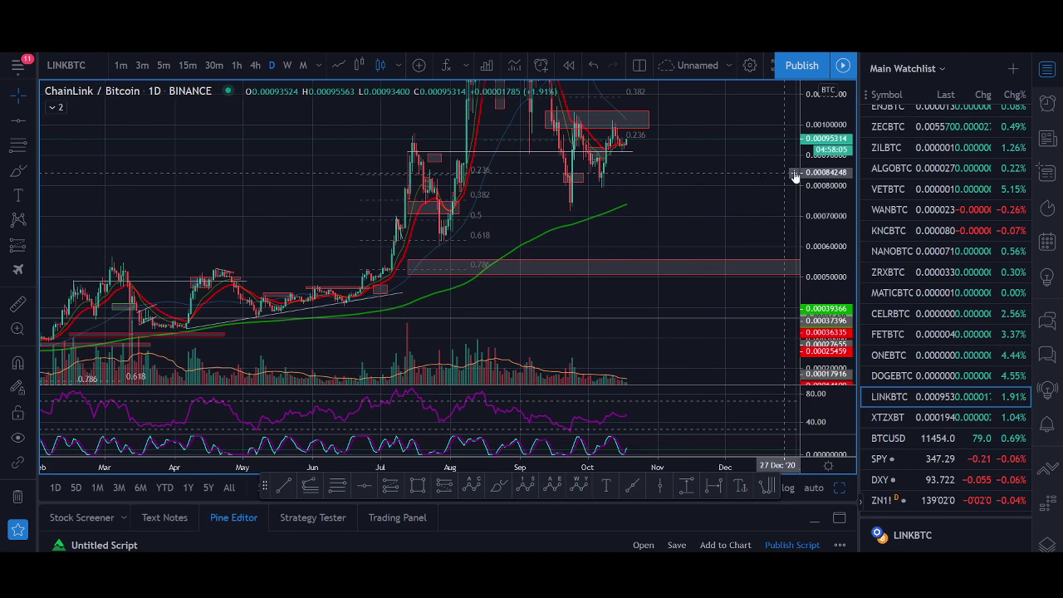
{"action": "left_click_drag", "start_coordinate": [813, 177], "coordinate": [813, 276]}
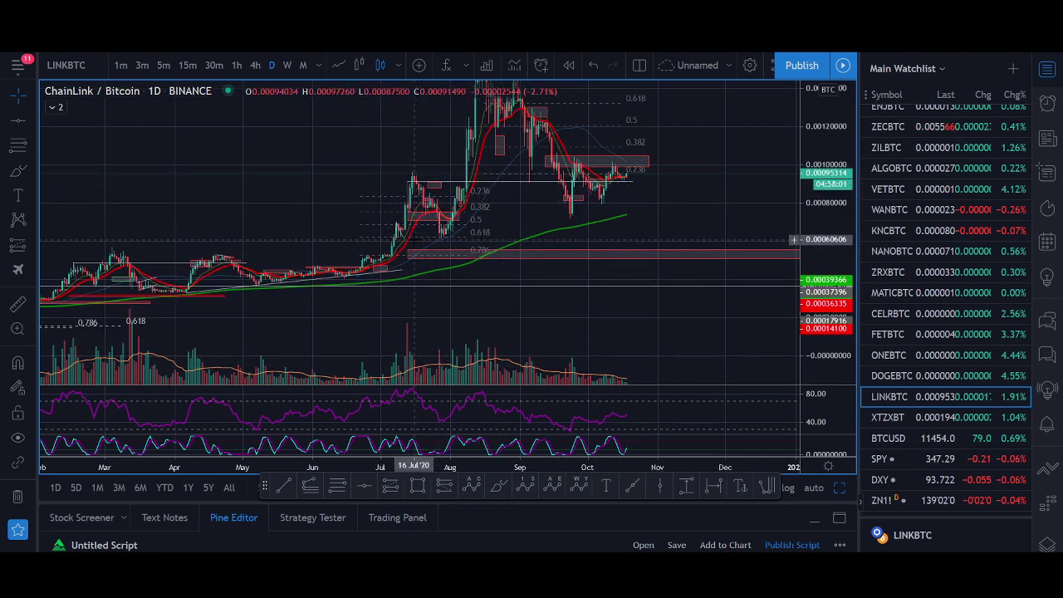
{"action": "scroll", "coordinate": [409, 249], "scroll_direction": "down", "scroll_amount": 1}
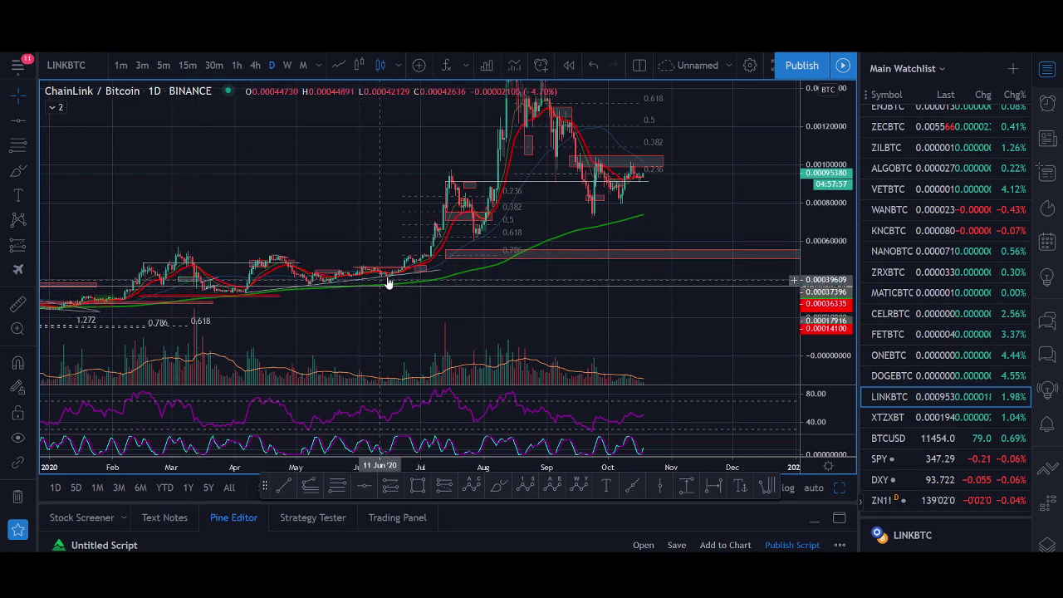
{"action": "scroll", "coordinate": [465, 208], "scroll_direction": "up", "scroll_amount": 1}
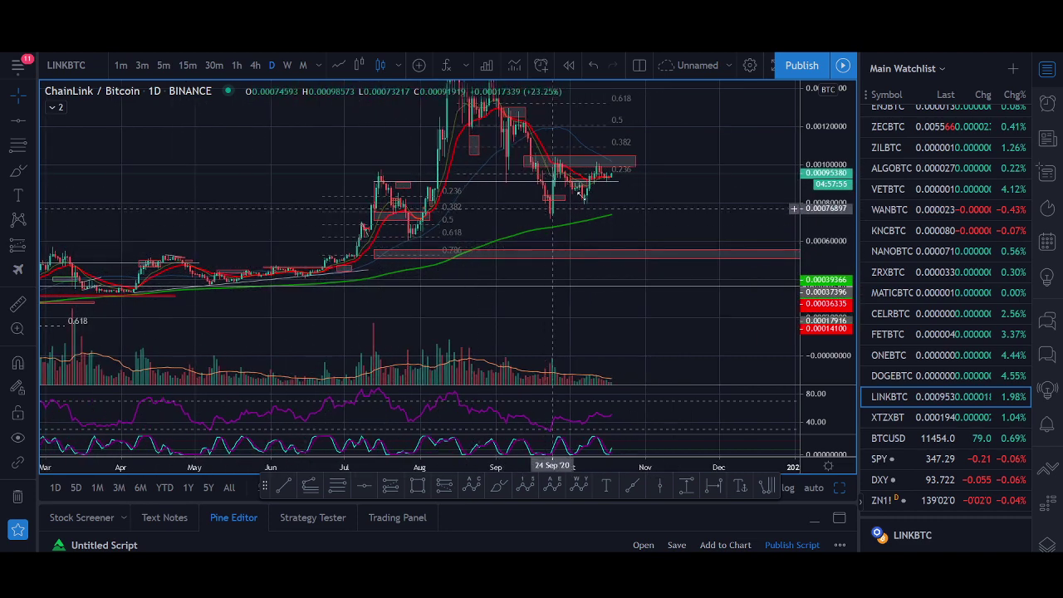
Measure across the sideways range from mid-September 2020 to the latest candle, and view the daily LINKBTC chart on a wider price scale.
{"action": "left_click", "coordinate": [529, 178], "text": "shift"}
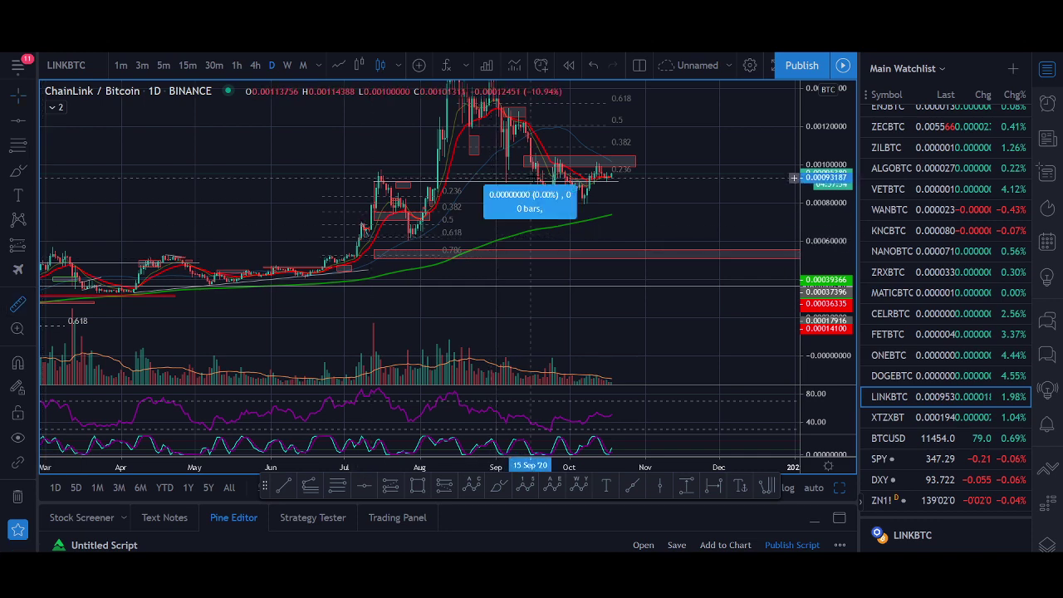
{"action": "left_click", "coordinate": [616, 175]}
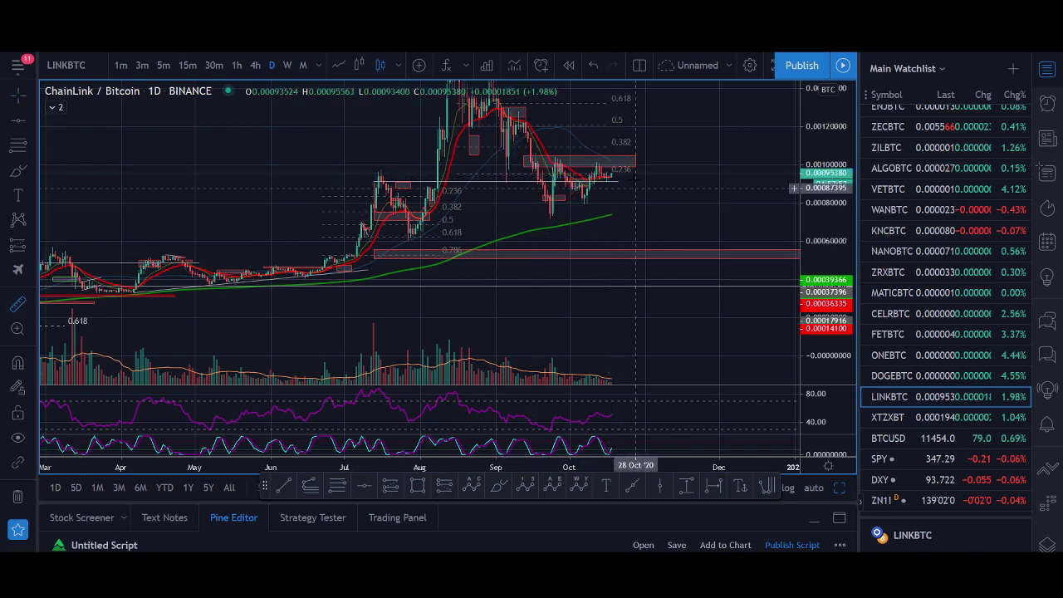
{"action": "left_click_drag", "start_coordinate": [813, 175], "coordinate": [813, 242]}
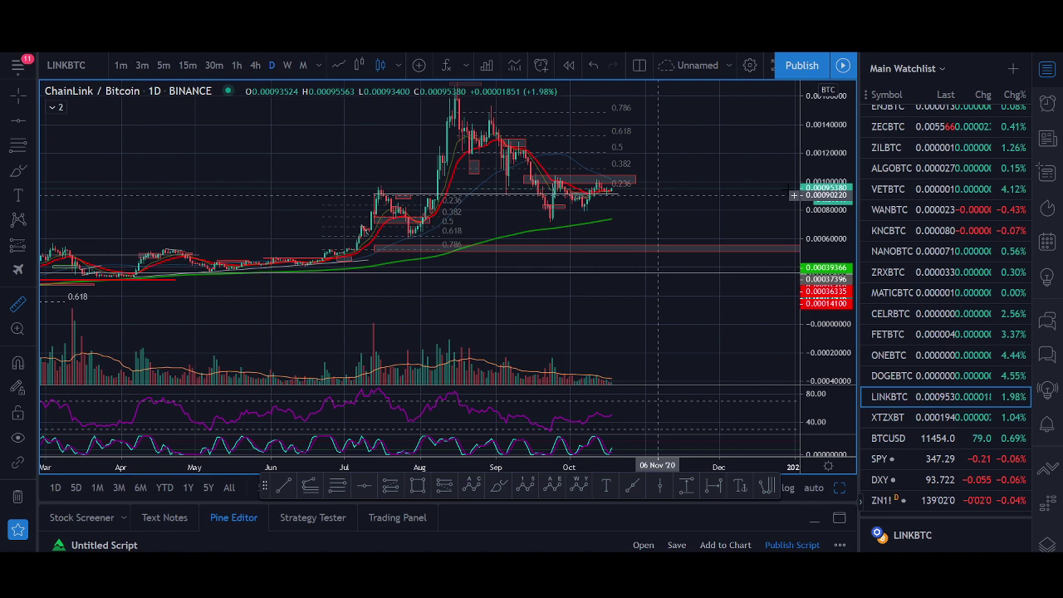
{"action": "left_click_drag", "start_coordinate": [804, 199], "coordinate": [804, 267]}
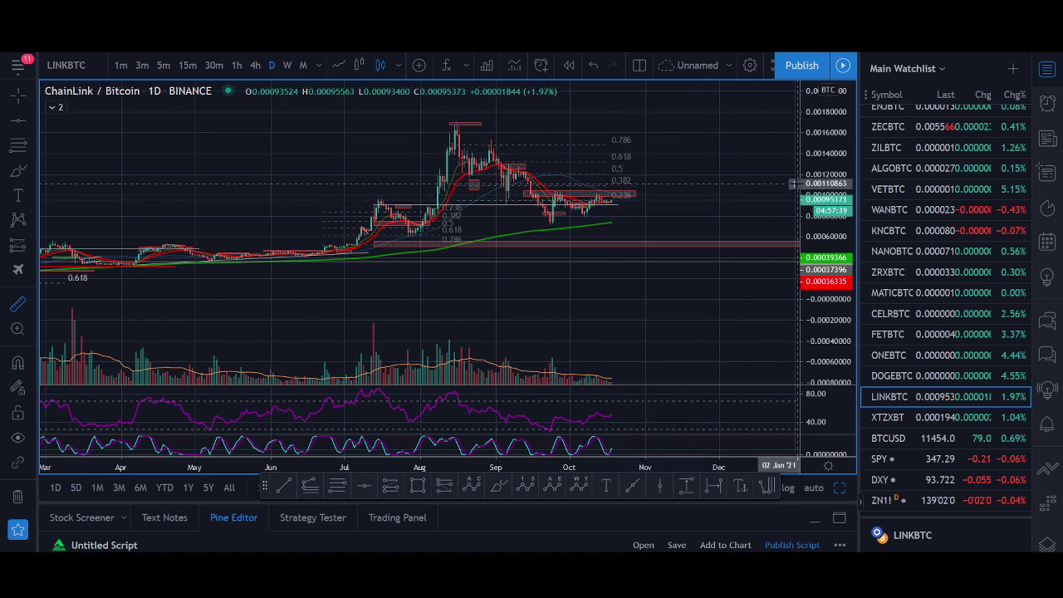
{"action": "left_click_drag", "start_coordinate": [817, 142], "coordinate": [819, 161]}
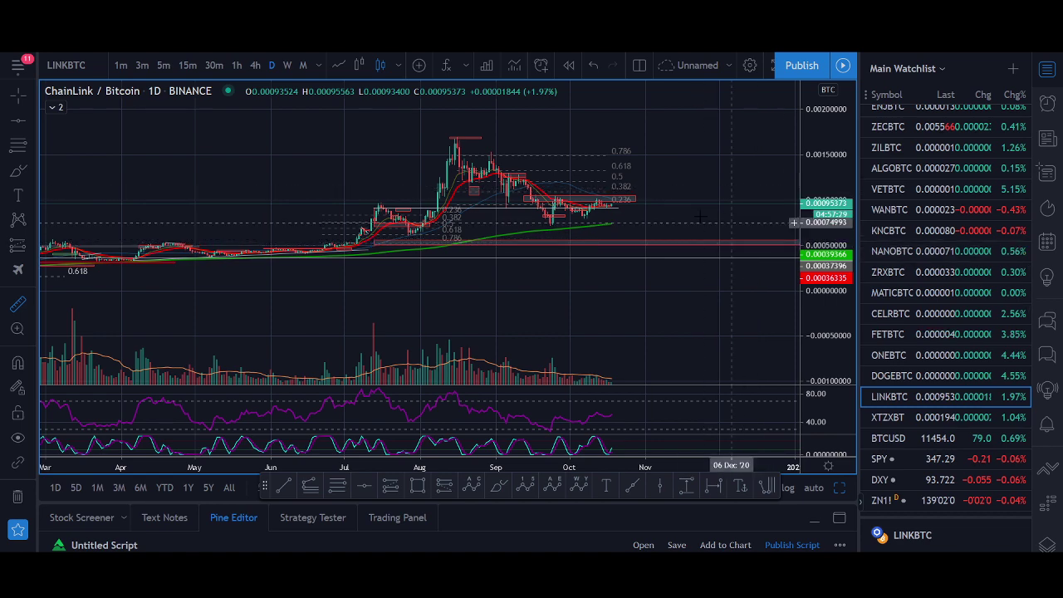
{"action": "scroll", "coordinate": [927, 296], "scroll_direction": "up", "scroll_amount": 5}
{"action": "scroll", "coordinate": [927, 295], "scroll_direction": "up", "scroll_amount": 1}
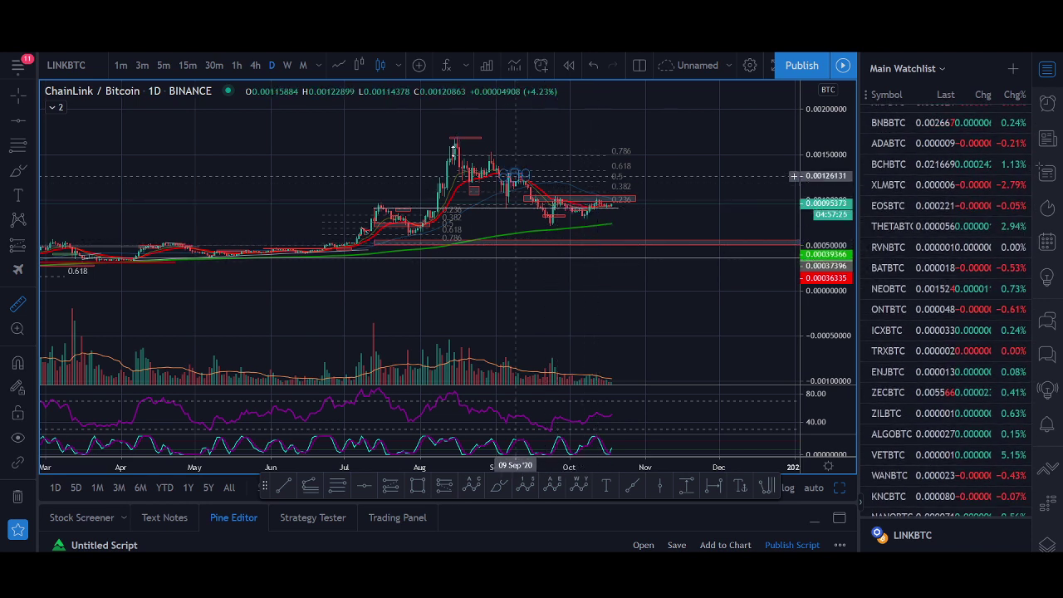
Switch to the YouTube channel's video list and browse the price prediction videos from February 2020 up to the newest October uploads.
{"action": "key", "text": "ctrl+Tab"}
{"action": "scroll", "coordinate": [541, 240], "scroll_direction": "up", "scroll_amount": 5}
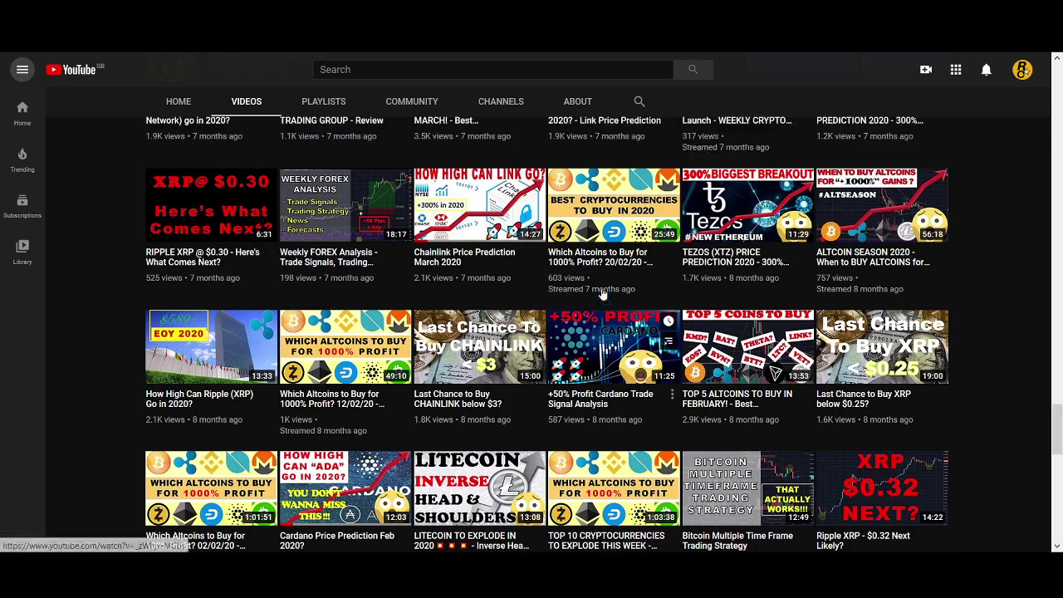
{"action": "scroll", "coordinate": [603, 294], "scroll_direction": "up", "scroll_amount": 4}
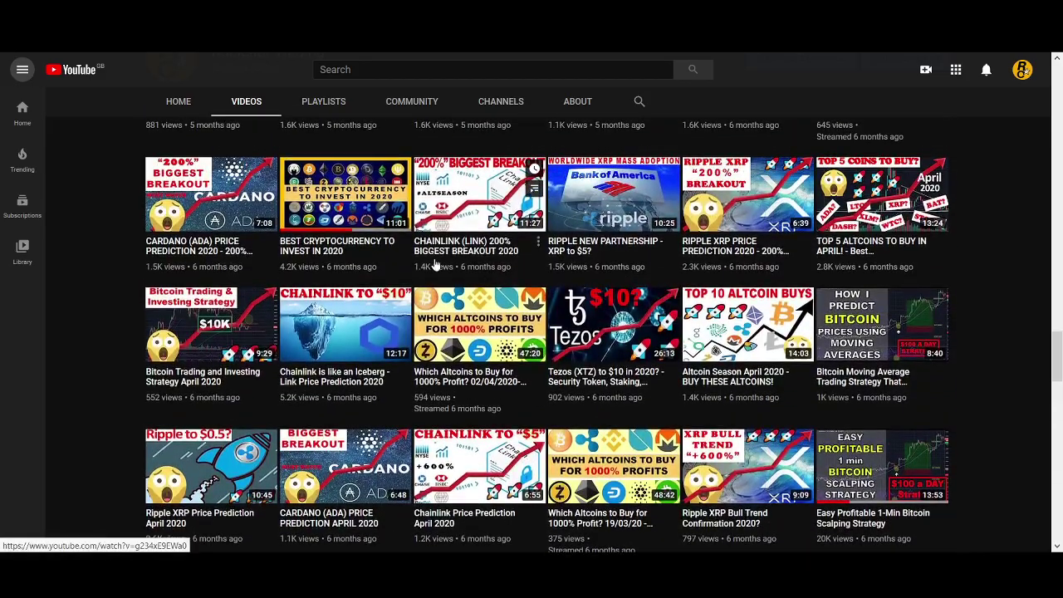
{"action": "scroll", "coordinate": [523, 281], "scroll_direction": "up", "scroll_amount": 5}
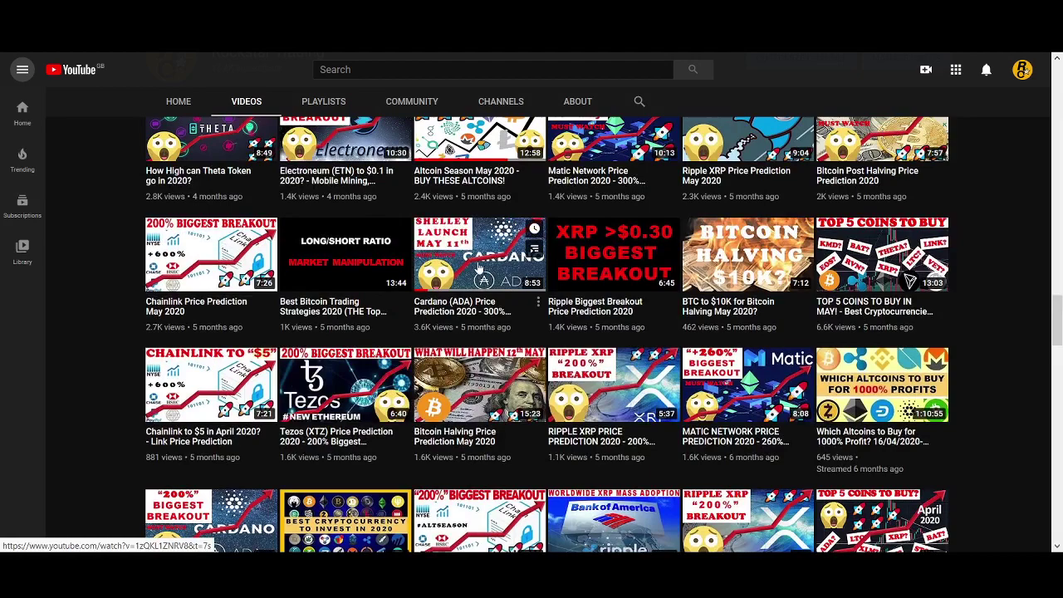
{"action": "scroll", "coordinate": [479, 265], "scroll_direction": "up", "scroll_amount": 2}
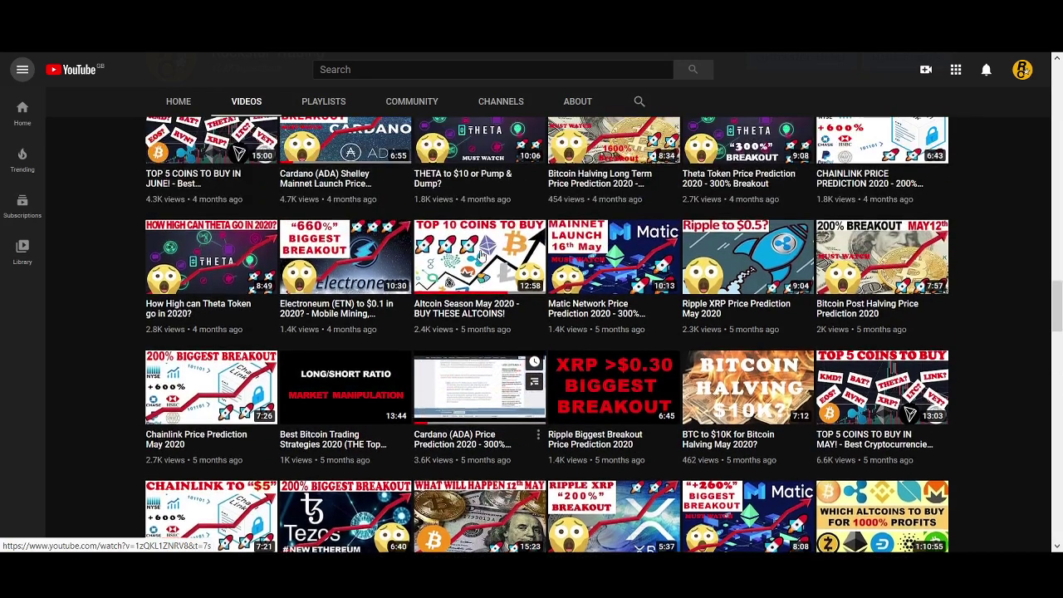
{"action": "scroll", "coordinate": [479, 258], "scroll_direction": "up", "scroll_amount": 5}
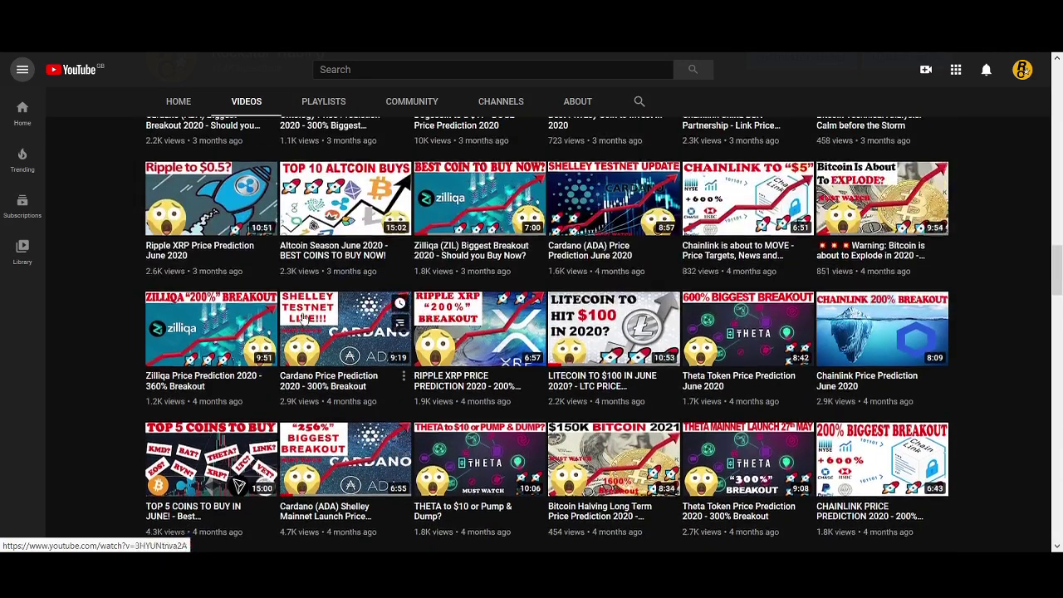
{"action": "scroll", "coordinate": [306, 318], "scroll_direction": "up", "scroll_amount": 3}
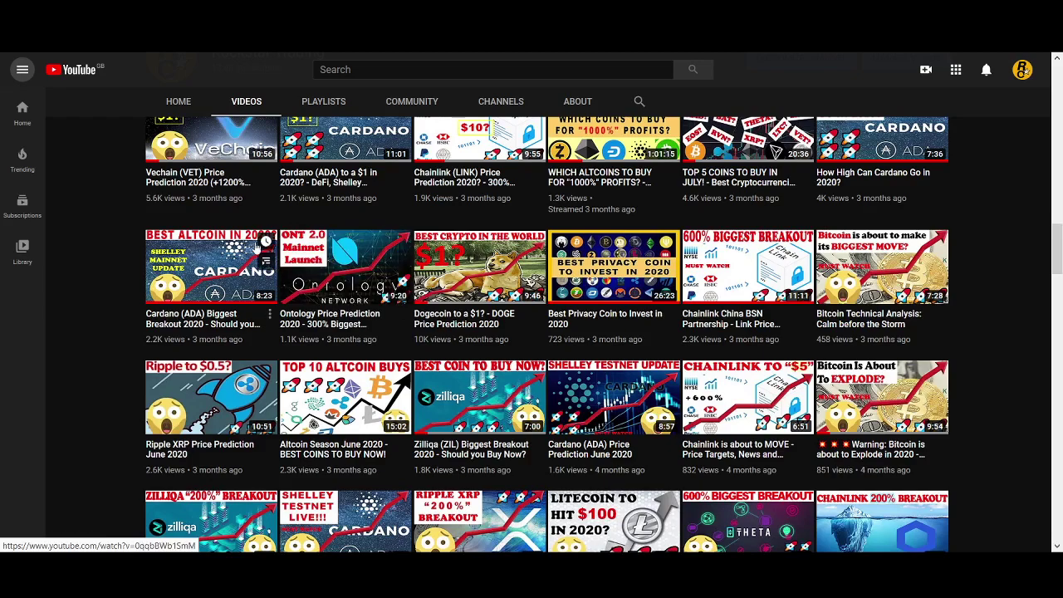
{"action": "scroll", "coordinate": [207, 224], "scroll_direction": "up", "scroll_amount": 8}
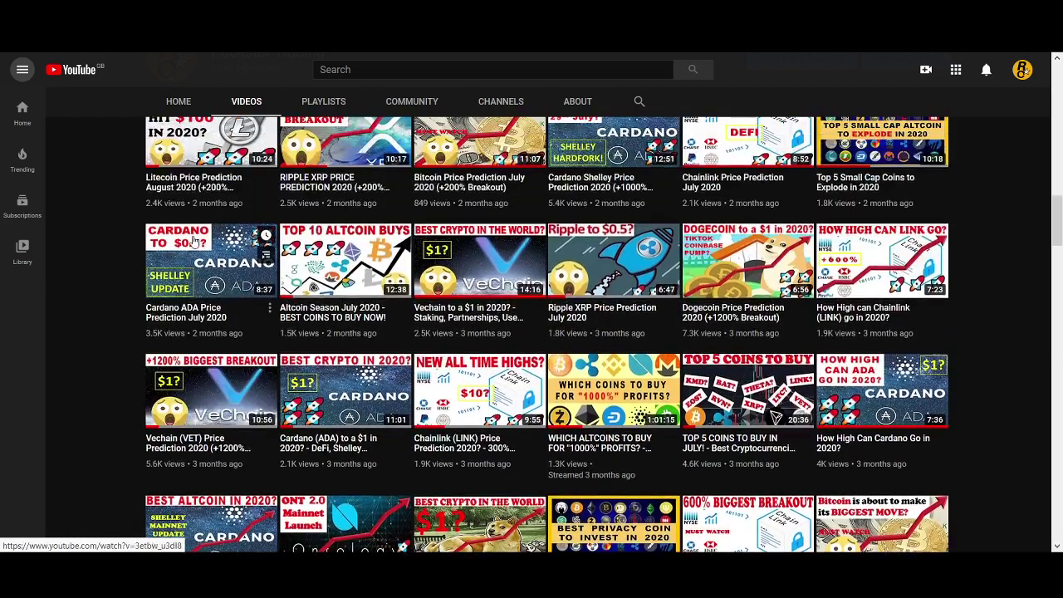
{"action": "scroll", "coordinate": [249, 241], "scroll_direction": "up", "scroll_amount": 2}
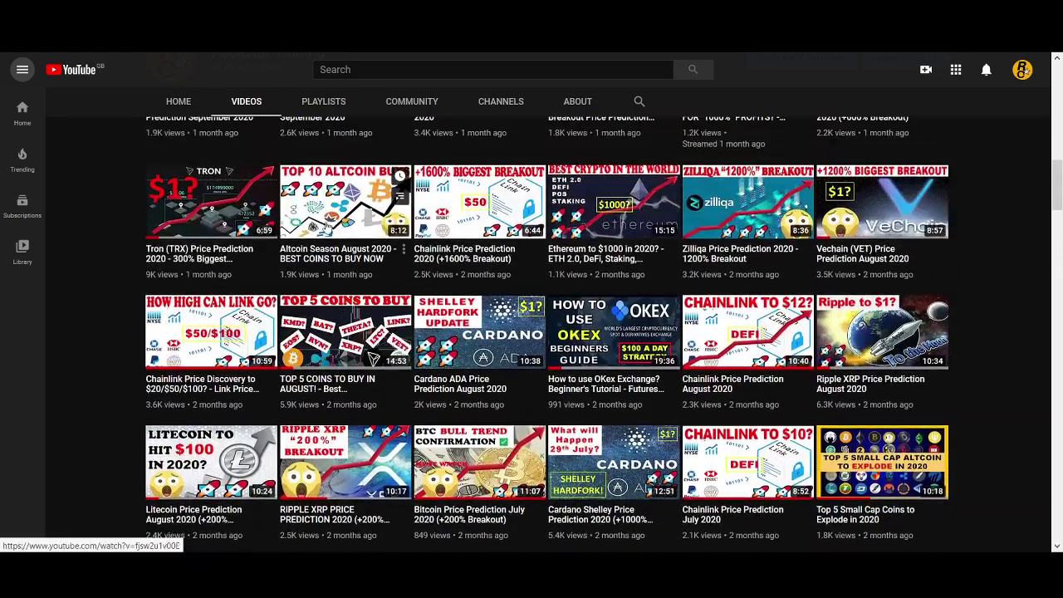
{"action": "scroll", "coordinate": [312, 226], "scroll_direction": "up", "scroll_amount": 2}
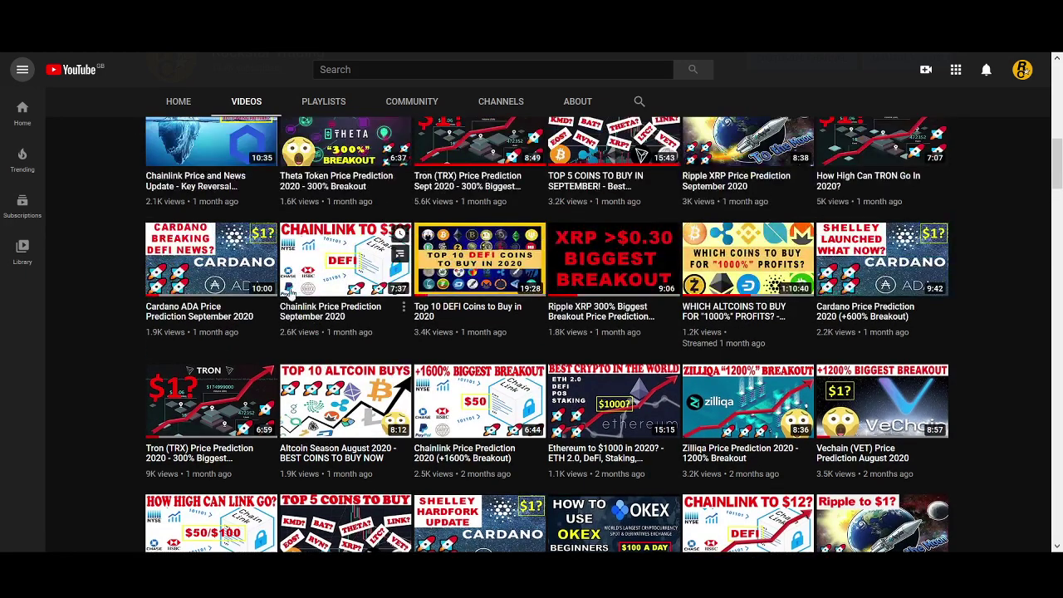
{"action": "scroll", "coordinate": [278, 332], "scroll_direction": "down", "scroll_amount": 2}
{"action": "scroll", "coordinate": [278, 332], "scroll_direction": "up", "scroll_amount": 3}
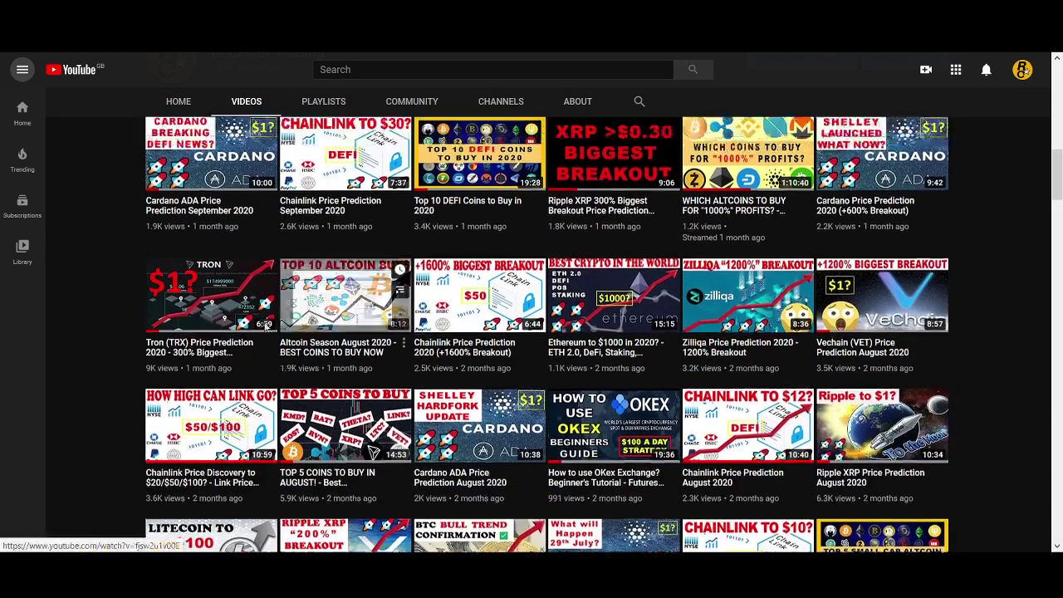
{"action": "scroll", "coordinate": [270, 373], "scroll_direction": "up", "scroll_amount": 2}
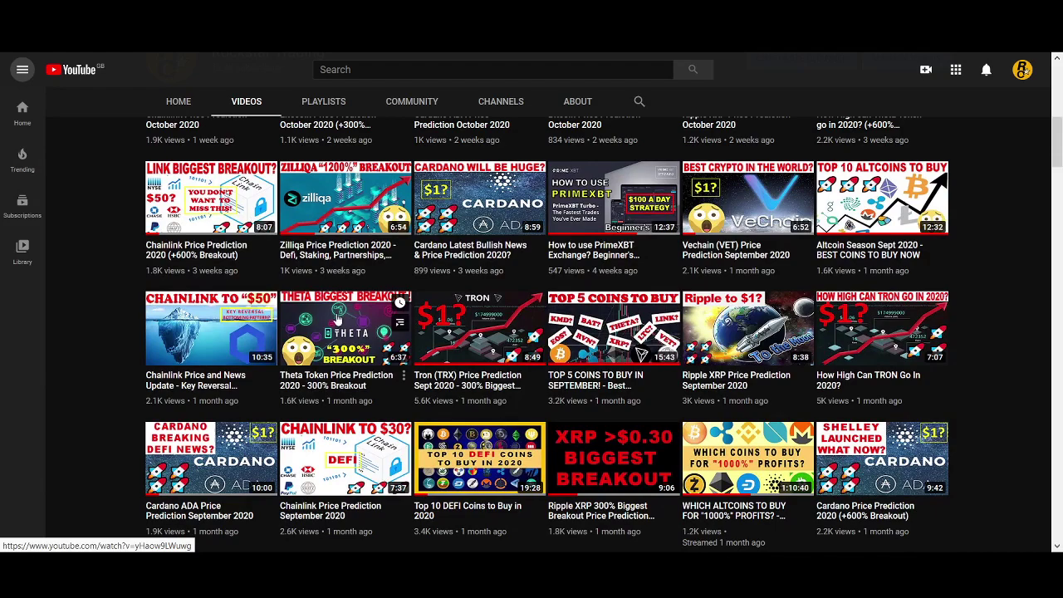
{"action": "scroll", "coordinate": [369, 271], "scroll_direction": "up", "scroll_amount": 4}
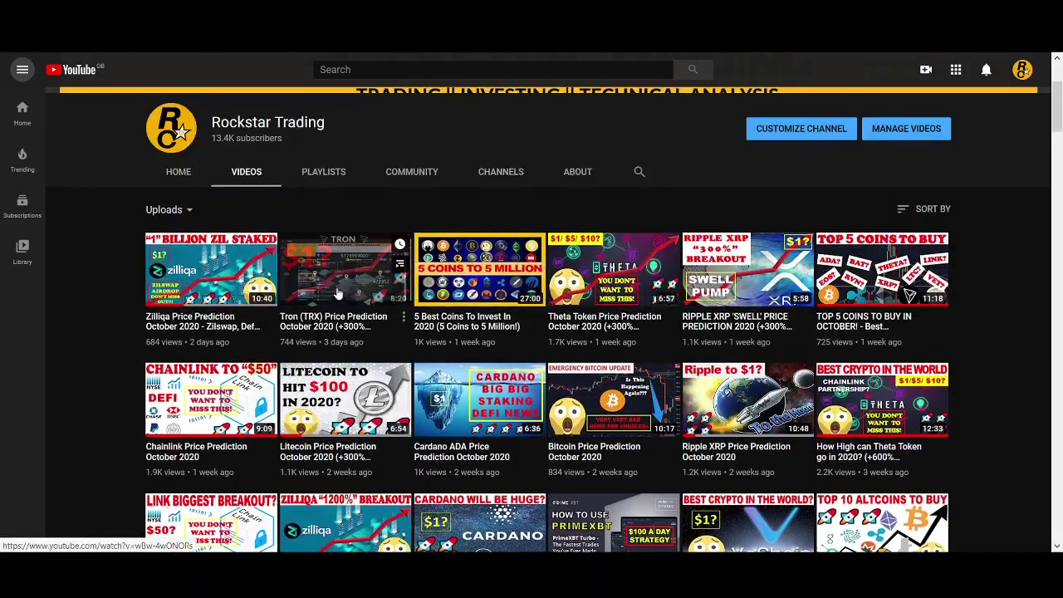
{"action": "scroll", "coordinate": [249, 355], "scroll_direction": "down", "scroll_amount": 2}
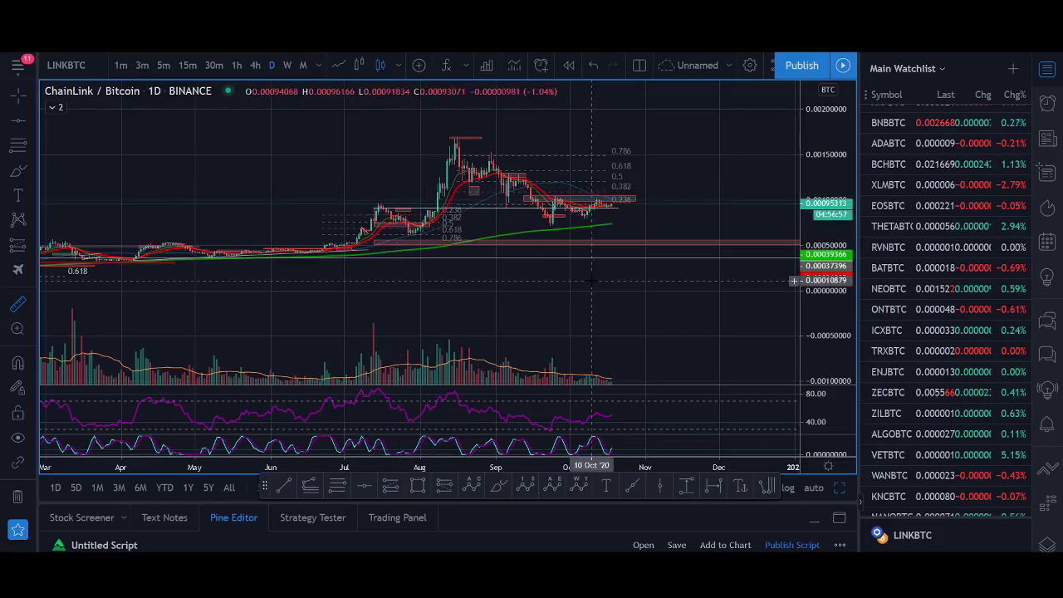
Return to TradingView and examine the daily LINKBTC candles from July to October 2020 around the red resistance zone near 0.00100.
{"action": "left_click_drag", "start_coordinate": [800, 254], "coordinate": [800, 166]}
{"action": "left_click", "coordinate": [607, 138]}
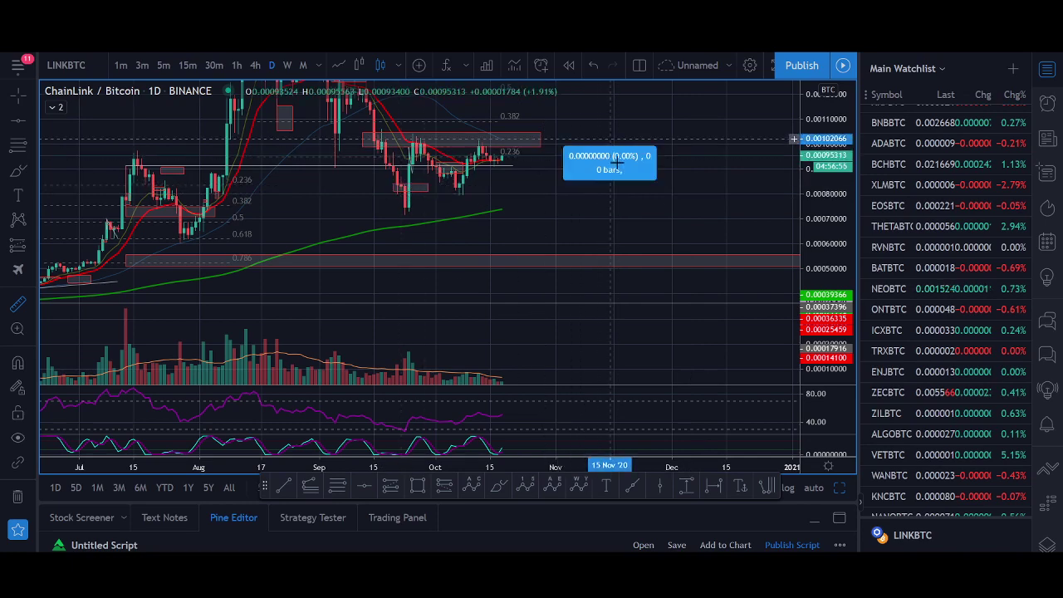
{"action": "left_click_drag", "start_coordinate": [622, 210], "coordinate": [624, 256]}
{"action": "left_click", "coordinate": [624, 256]}
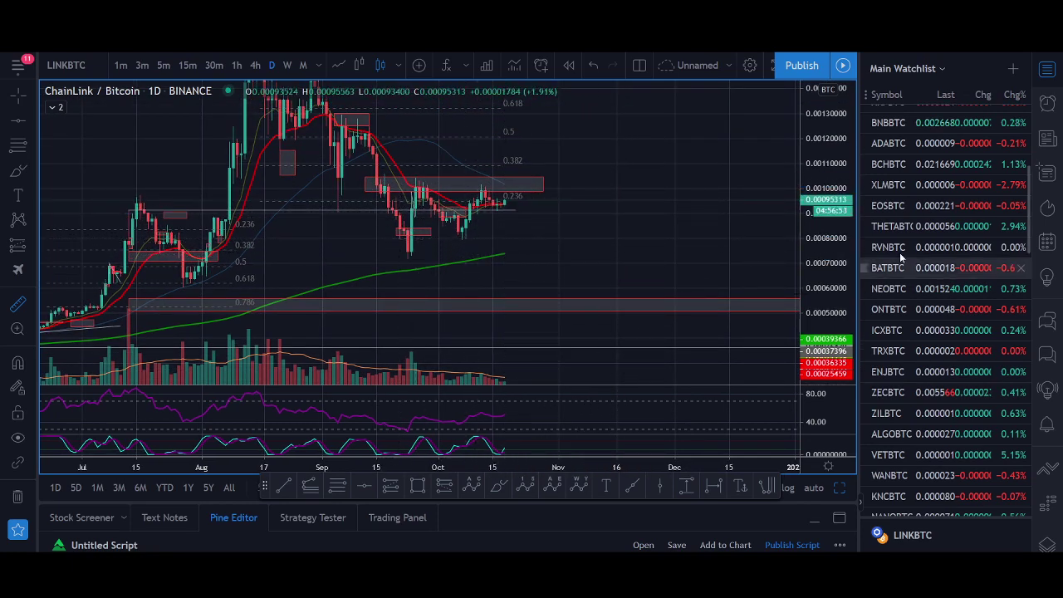
{"action": "scroll", "coordinate": [913, 253], "scroll_direction": "up", "scroll_amount": 5}
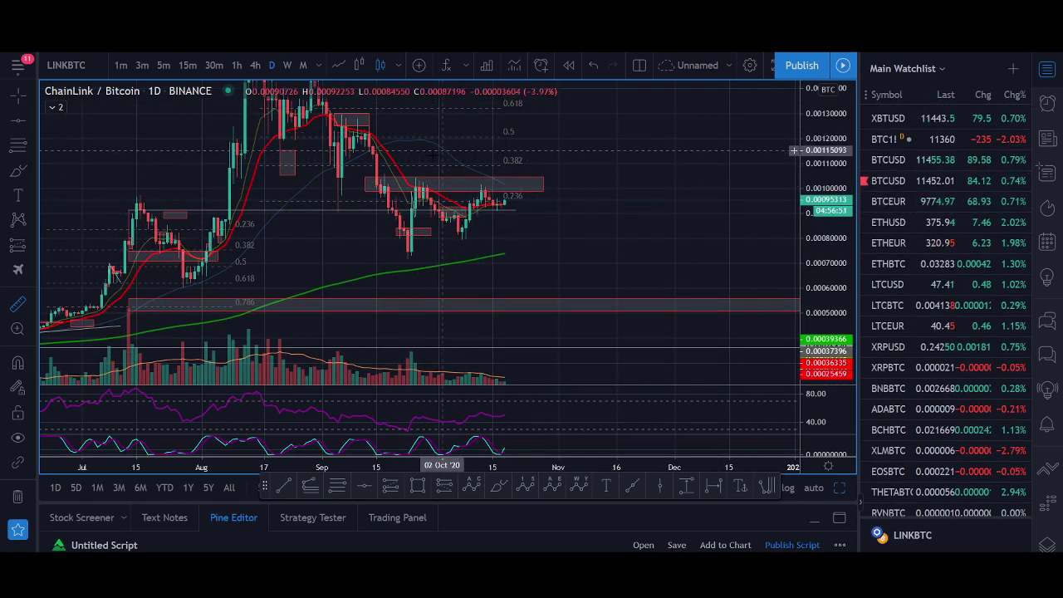
{"action": "left_click", "coordinate": [606, 166]}
{"action": "left_click_drag", "start_coordinate": [616, 205], "coordinate": [628, 247]}
{"action": "left_click", "coordinate": [628, 247]}
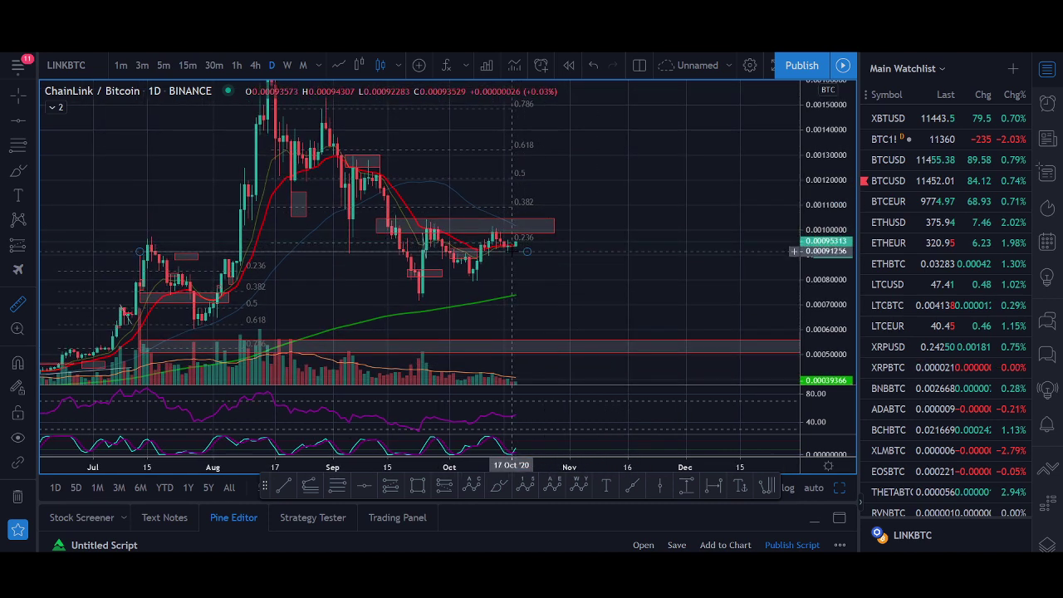
Examine the full daily LINKBTC price history back to 2018 and compare it with the 2020 rally and pullback.
{"action": "scroll", "coordinate": [513, 249], "scroll_direction": "down", "scroll_amount": 3}
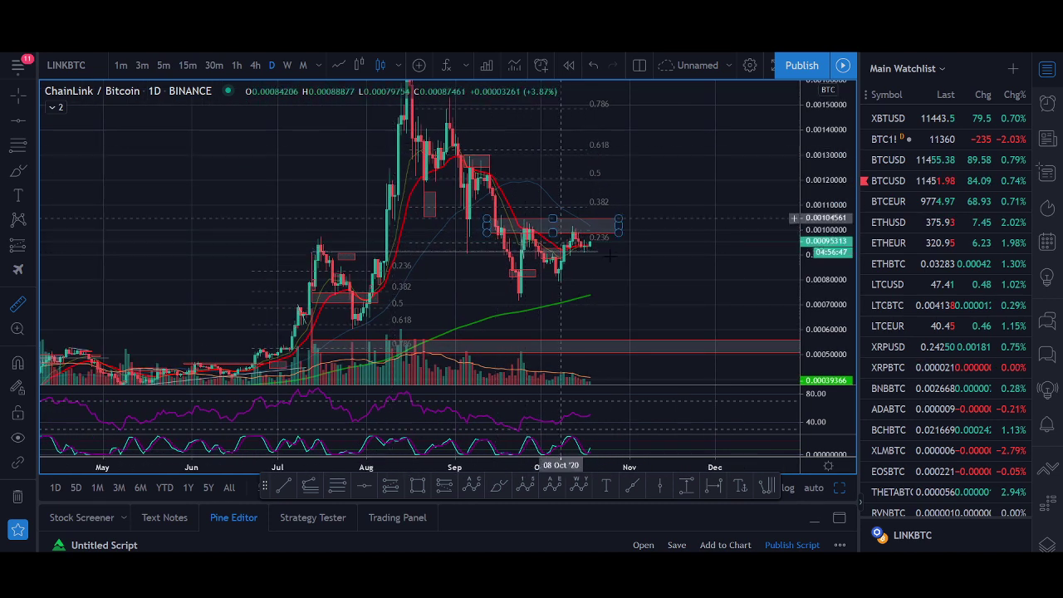
{"action": "scroll", "coordinate": [656, 278], "scroll_direction": "down", "scroll_amount": 2}
{"action": "scroll", "coordinate": [666, 285], "scroll_direction": "down", "scroll_amount": 4}
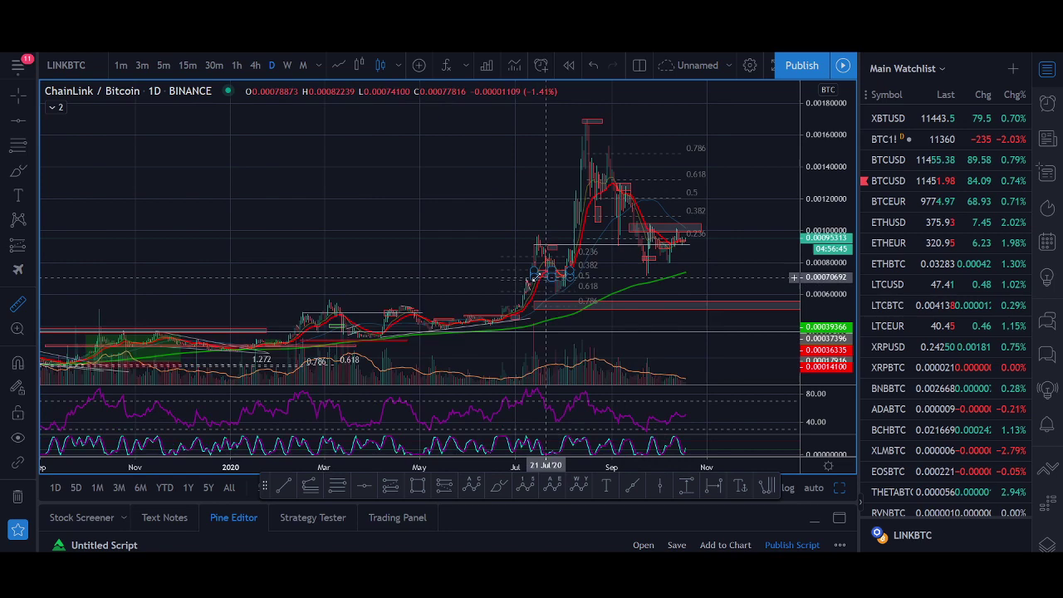
{"action": "scroll", "coordinate": [415, 363], "scroll_direction": "down", "scroll_amount": 2}
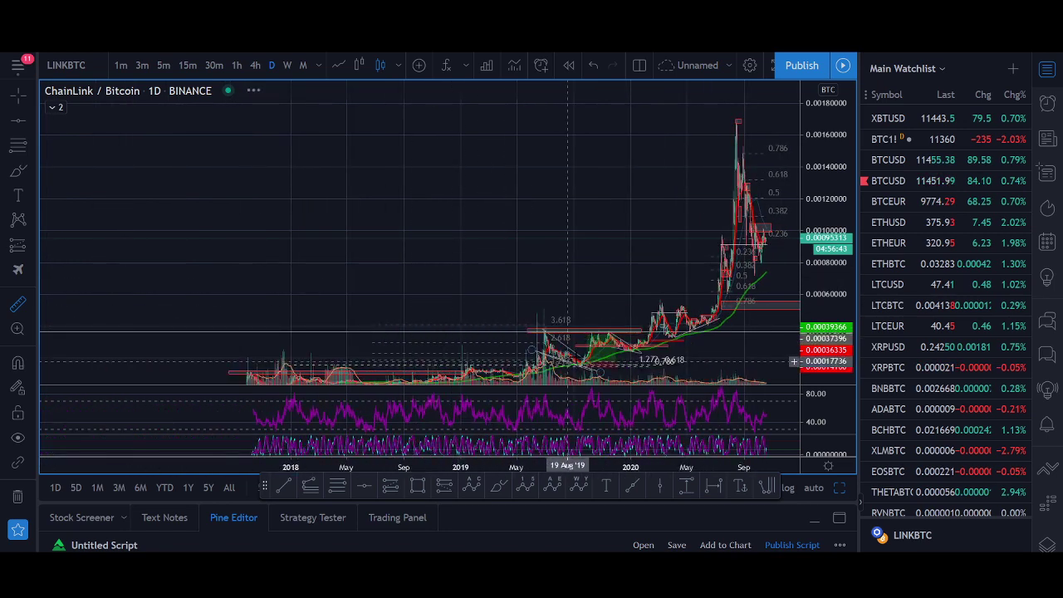
{"action": "scroll", "coordinate": [588, 351], "scroll_direction": "up", "scroll_amount": 2}
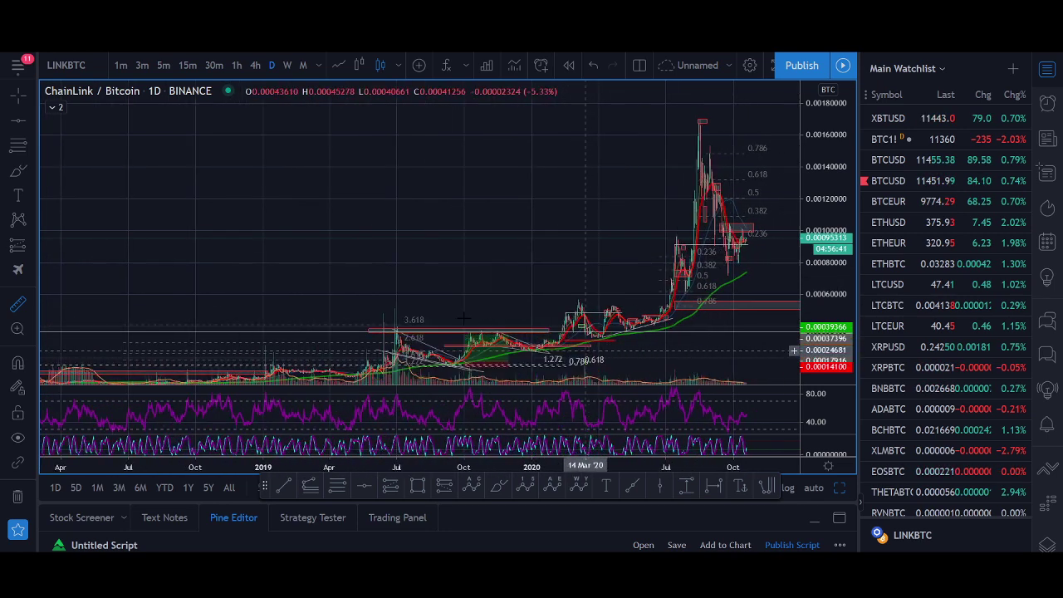
{"action": "scroll", "coordinate": [594, 330], "scroll_direction": "up", "scroll_amount": 2}
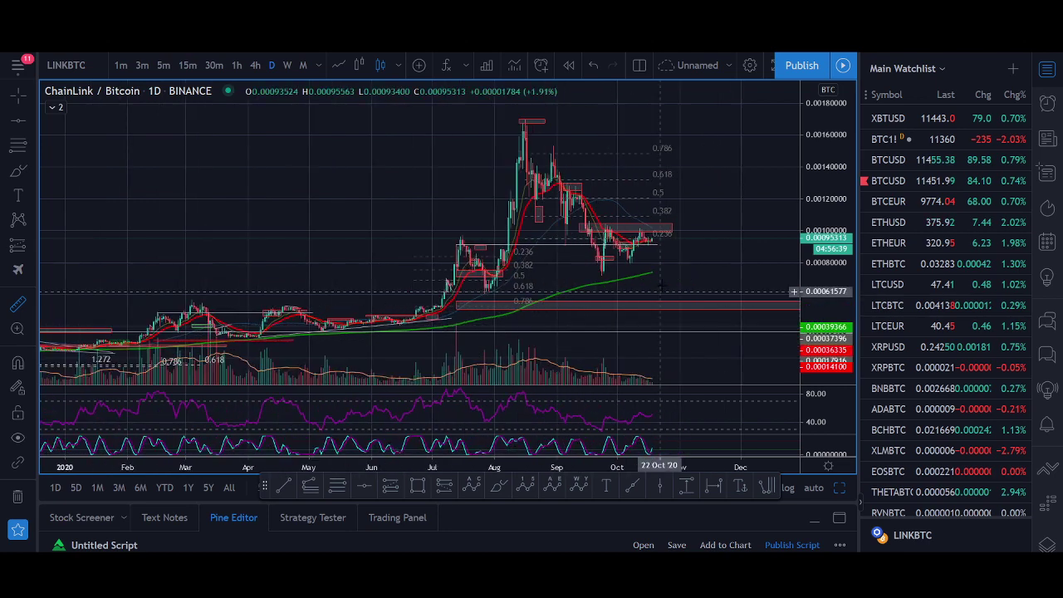
{"action": "scroll", "coordinate": [659, 288], "scroll_direction": "up", "scroll_amount": 2}
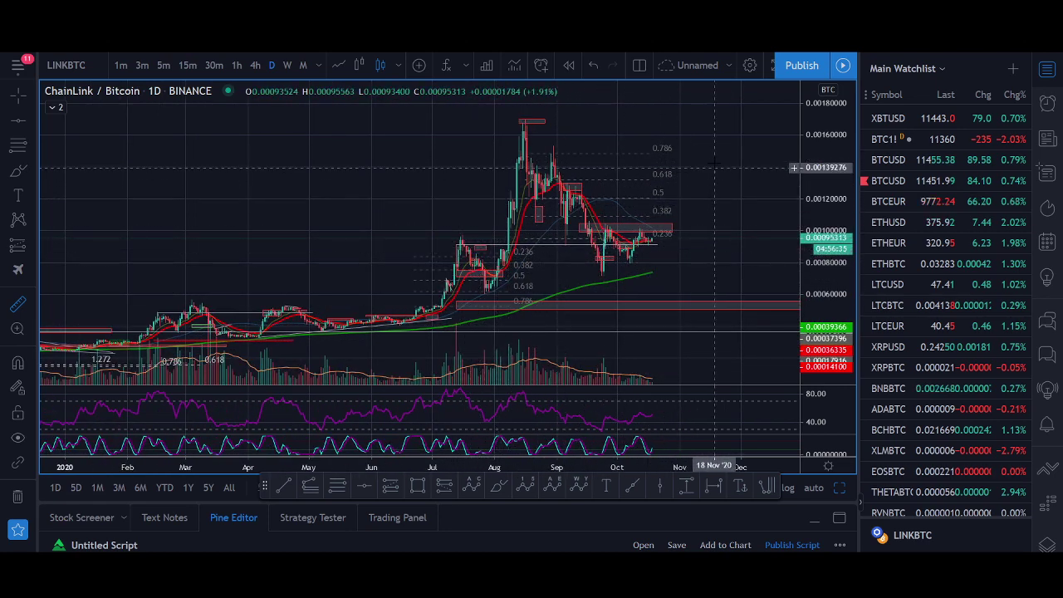
{"action": "scroll", "coordinate": [490, 249], "scroll_direction": "up", "scroll_amount": 2}
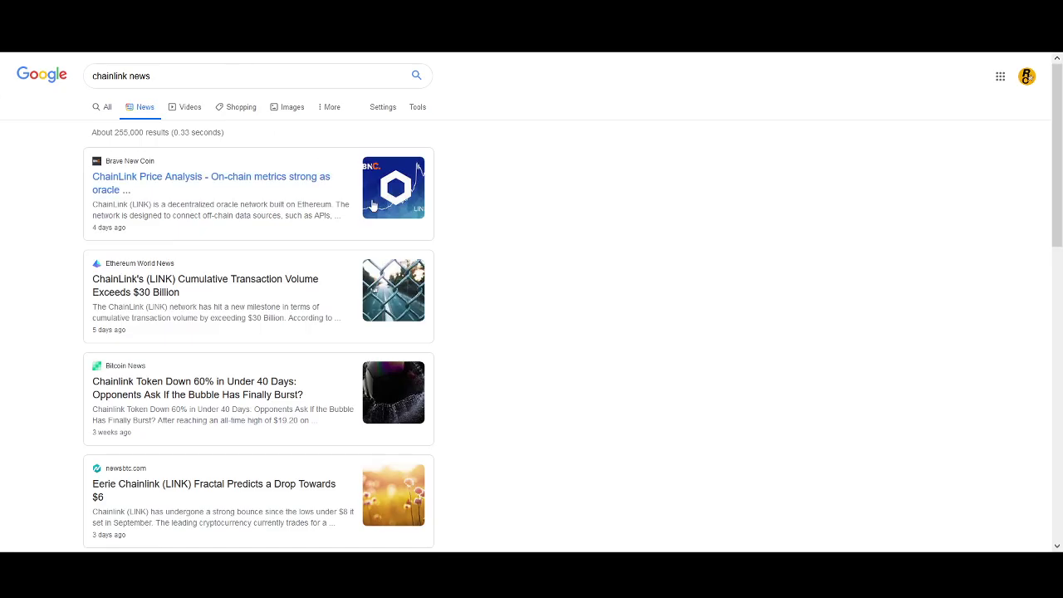
Look over the Google news results for Chainlink, and return to TradingView to examine the recent daily LINKBTC price action.
{"action": "scroll", "coordinate": [532, 301], "scroll_direction": "down", "scroll_amount": 3}
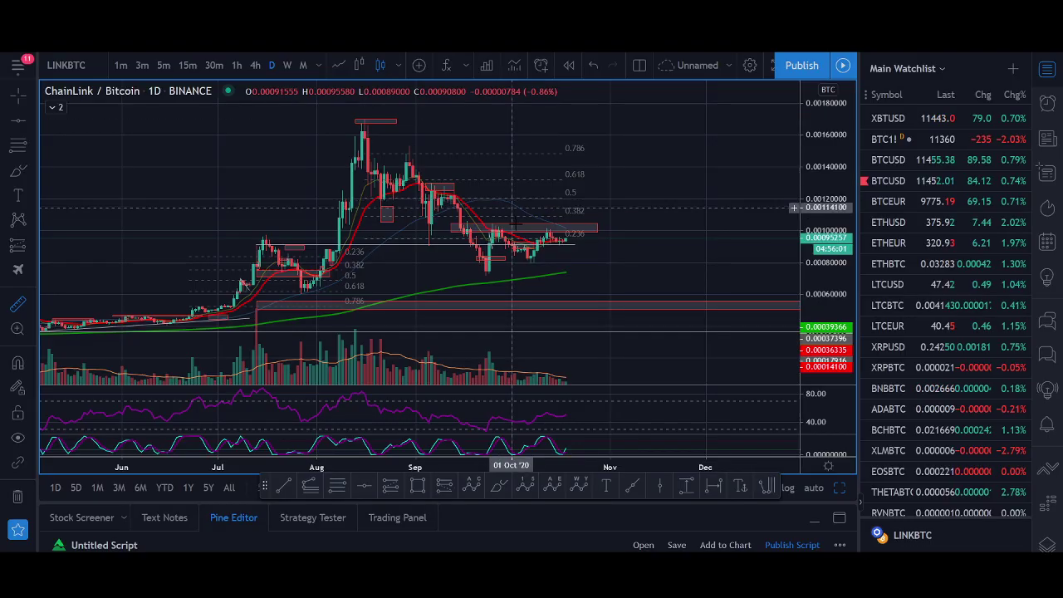
{"action": "scroll", "coordinate": [774, 247], "scroll_direction": "up", "scroll_amount": 3}
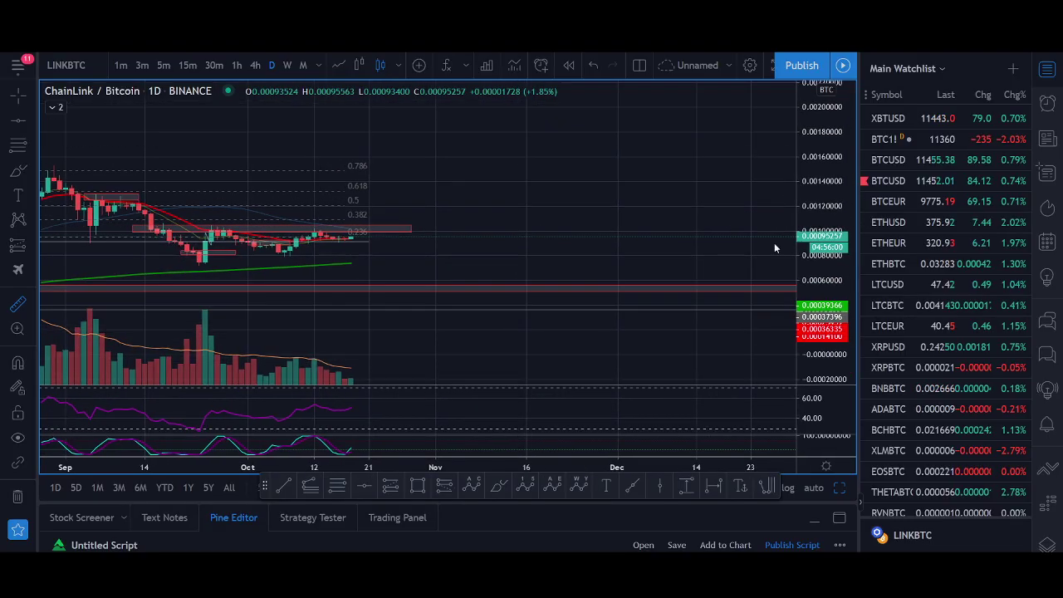
{"action": "left_click", "coordinate": [528, 181]}
{"action": "left_click_drag", "start_coordinate": [625, 220], "coordinate": [762, 242]}
{"action": "left_click", "coordinate": [693, 228]}
{"action": "scroll", "coordinate": [716, 235], "scroll_direction": "down", "scroll_amount": 3}
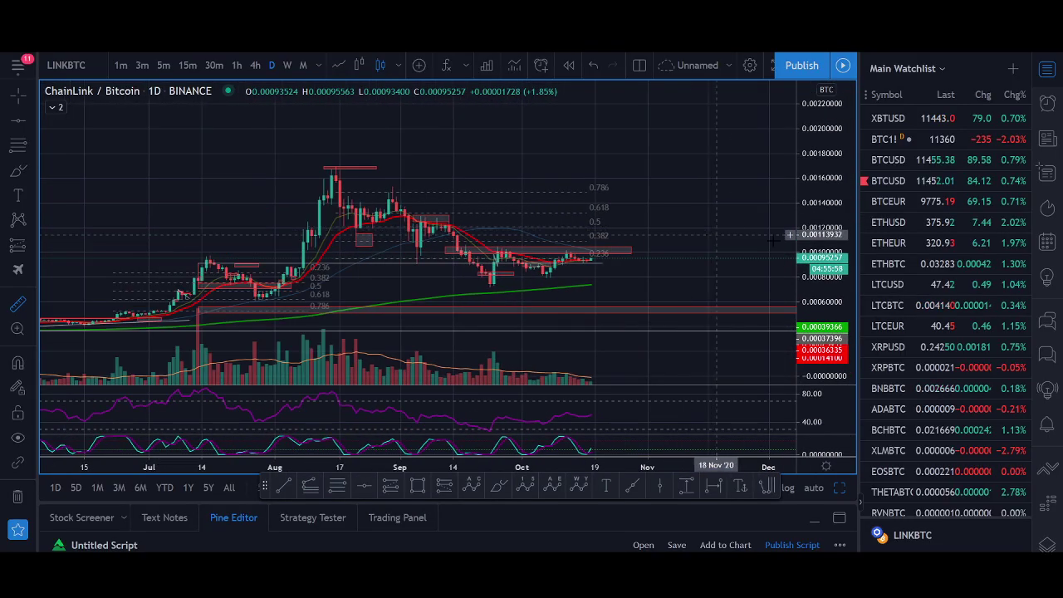